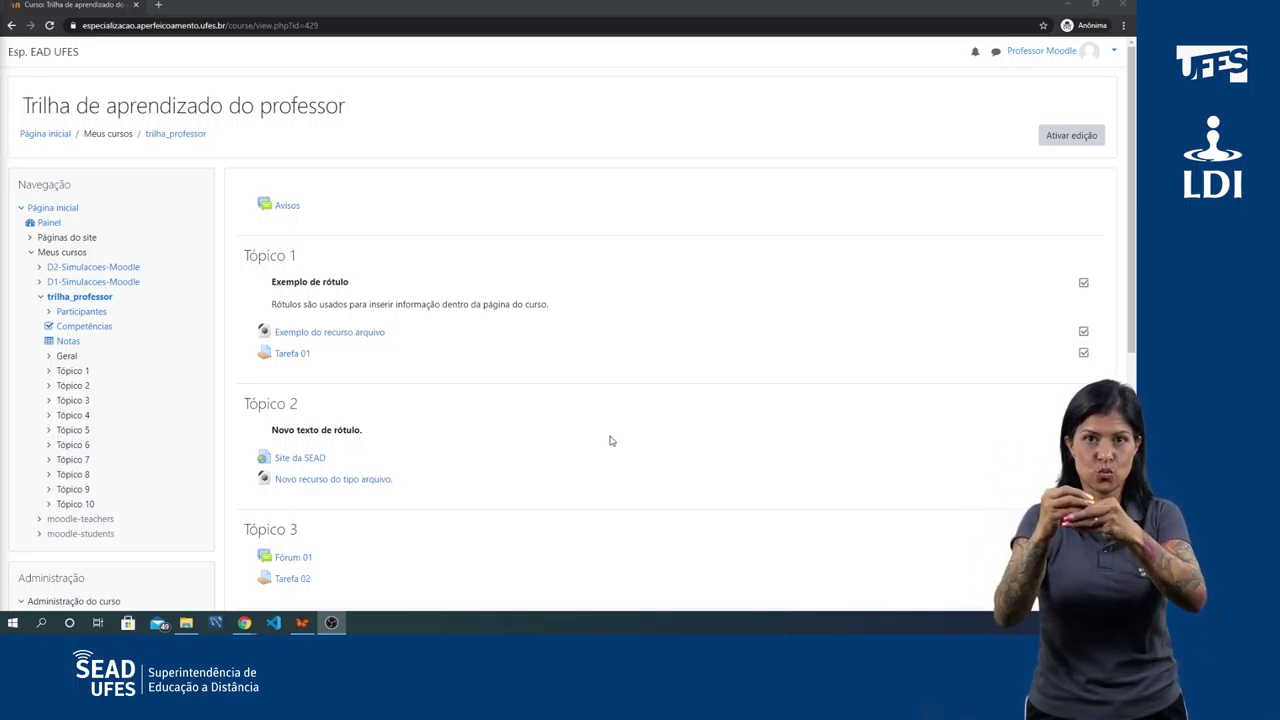
Open the quiz "Nova atividade do tipo questionário" in Tópico 4 and go to its question bank.
{"action": "scroll", "coordinate": [640, 390], "scroll_direction": "down", "scroll_amount": 3}
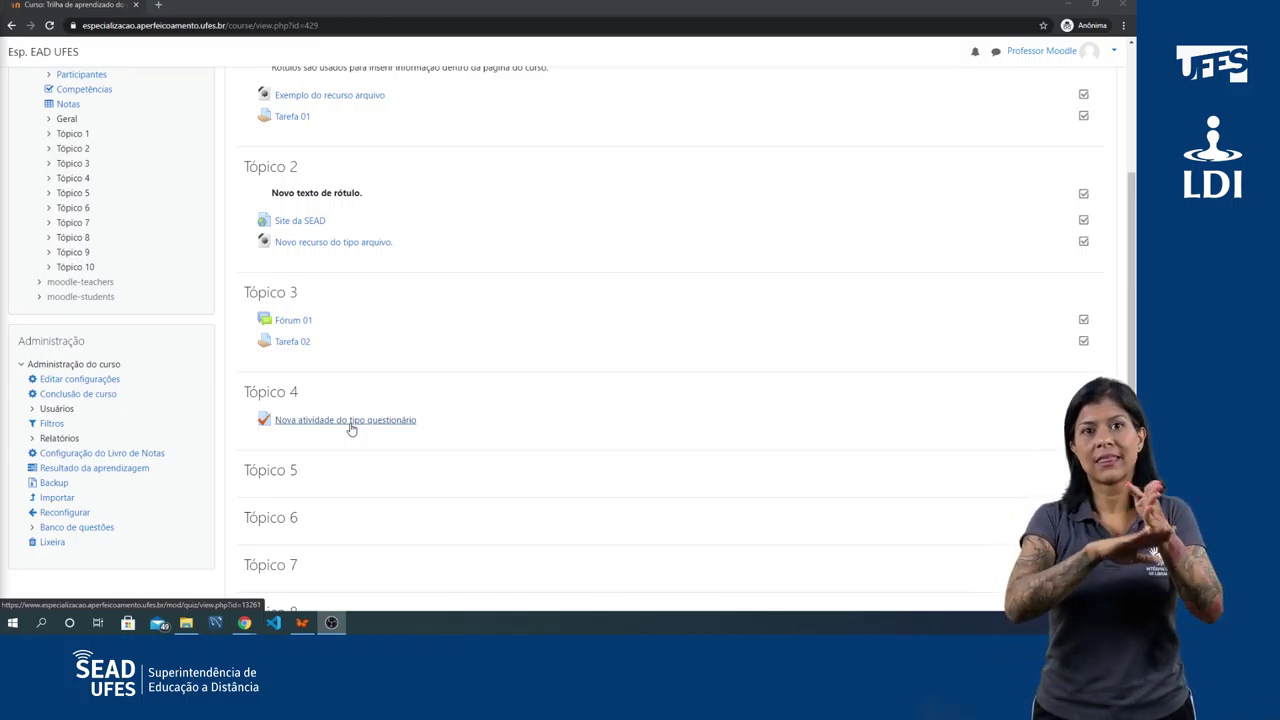
{"action": "left_click", "coordinate": [351, 421]}
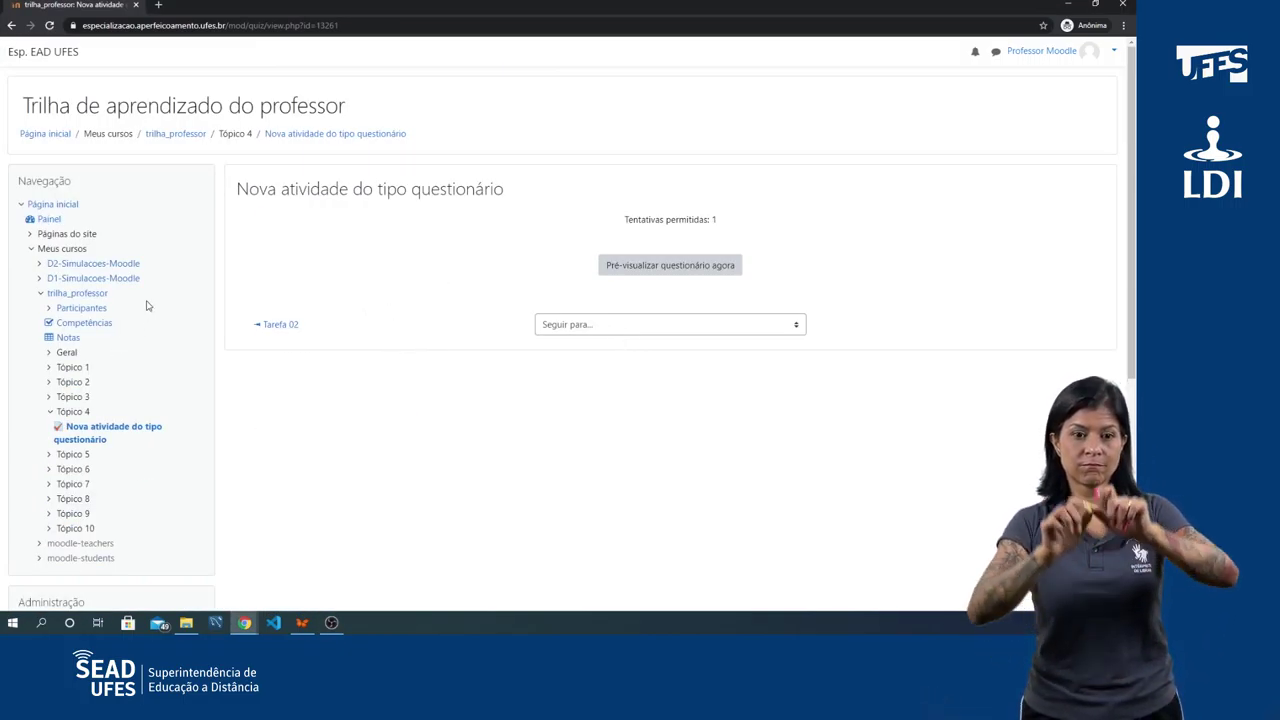
{"action": "scroll", "coordinate": [145, 307], "scroll_direction": "down", "scroll_amount": 4}
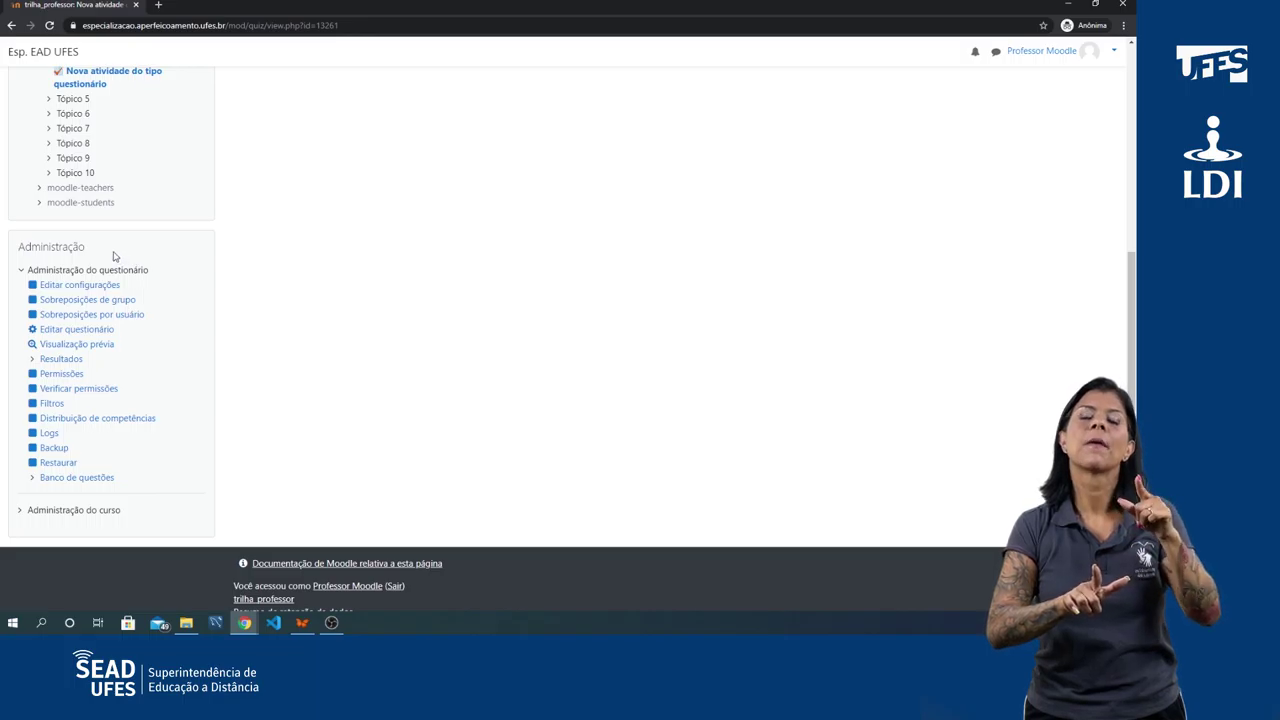
{"action": "left_click", "coordinate": [32, 478]}
{"action": "left_click", "coordinate": [32, 478]}
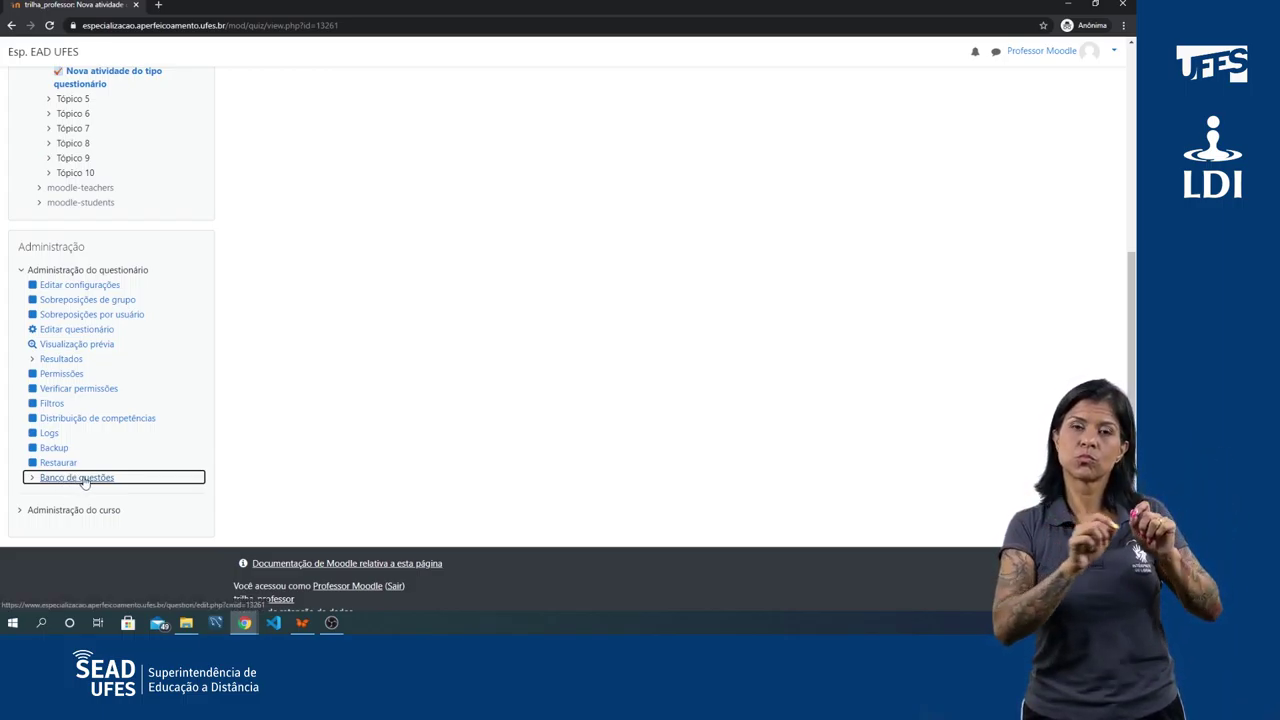
{"action": "left_click", "coordinate": [84, 478]}
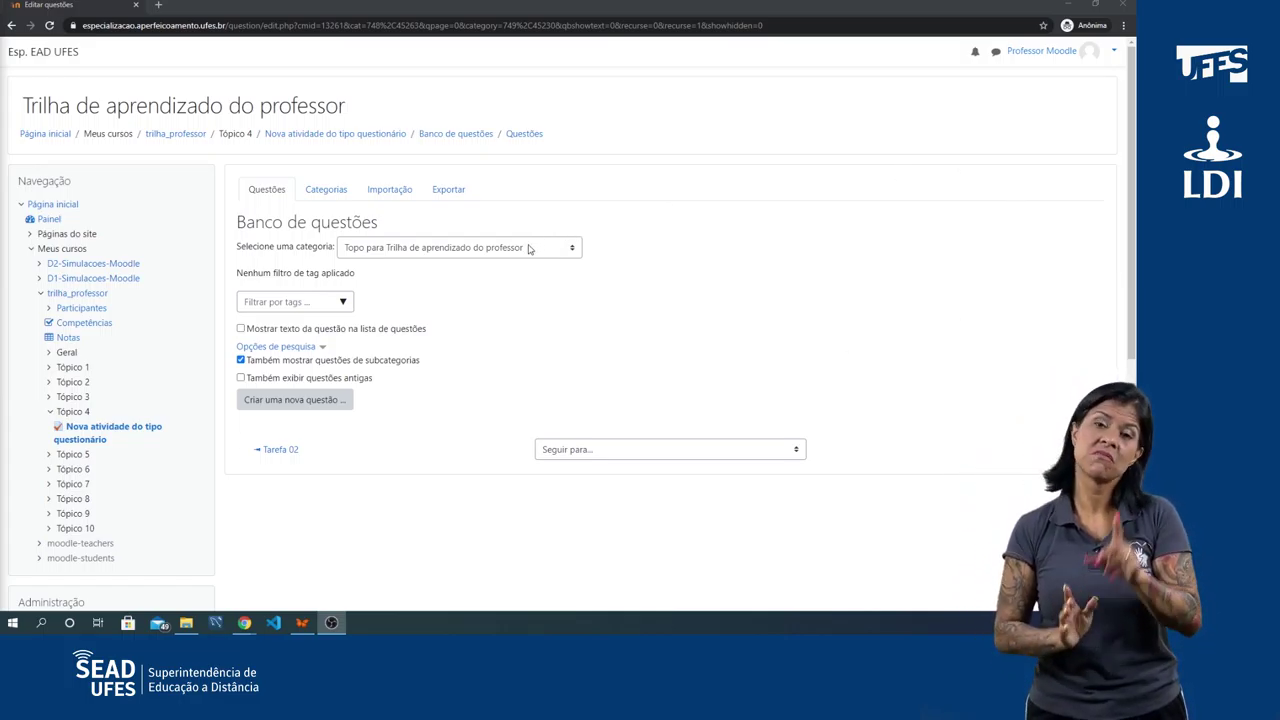
List the questions in the category "Padrão para Nova atividade do tipo questionário" and check the edit options of "Você está bem hoje?".
{"action": "left_click", "coordinate": [476, 250]}
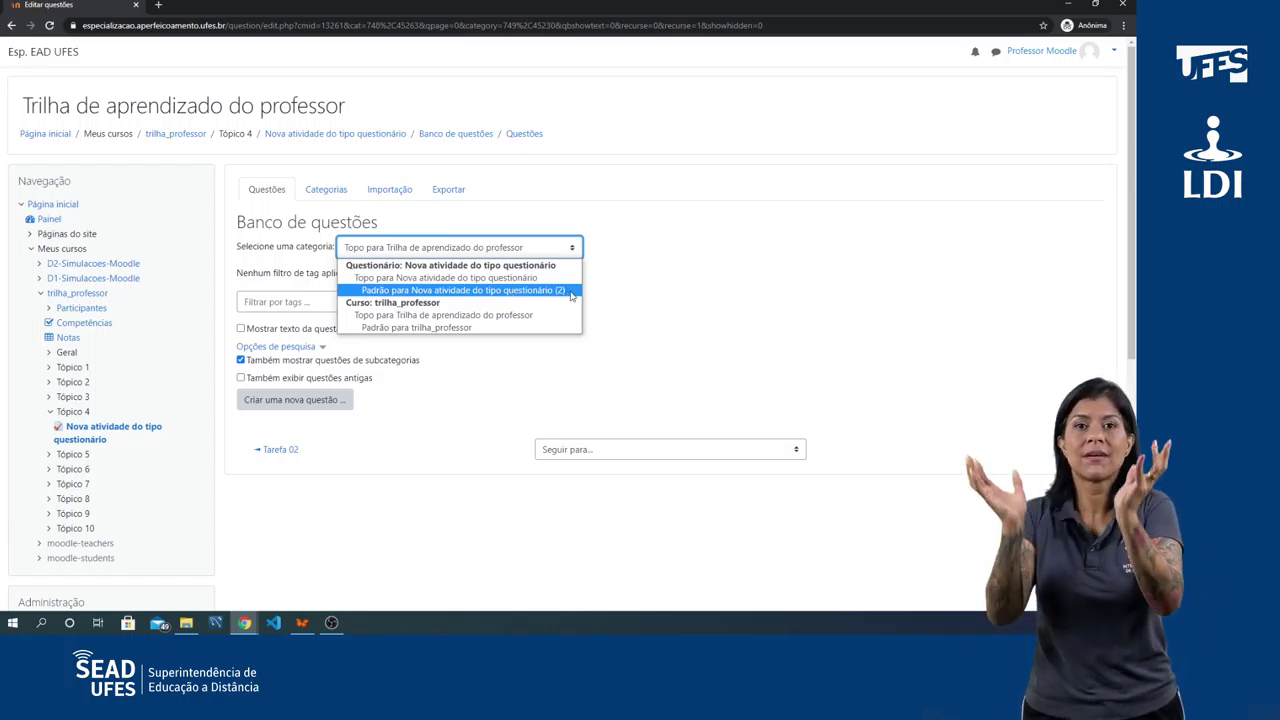
{"action": "left_click", "coordinate": [464, 292]}
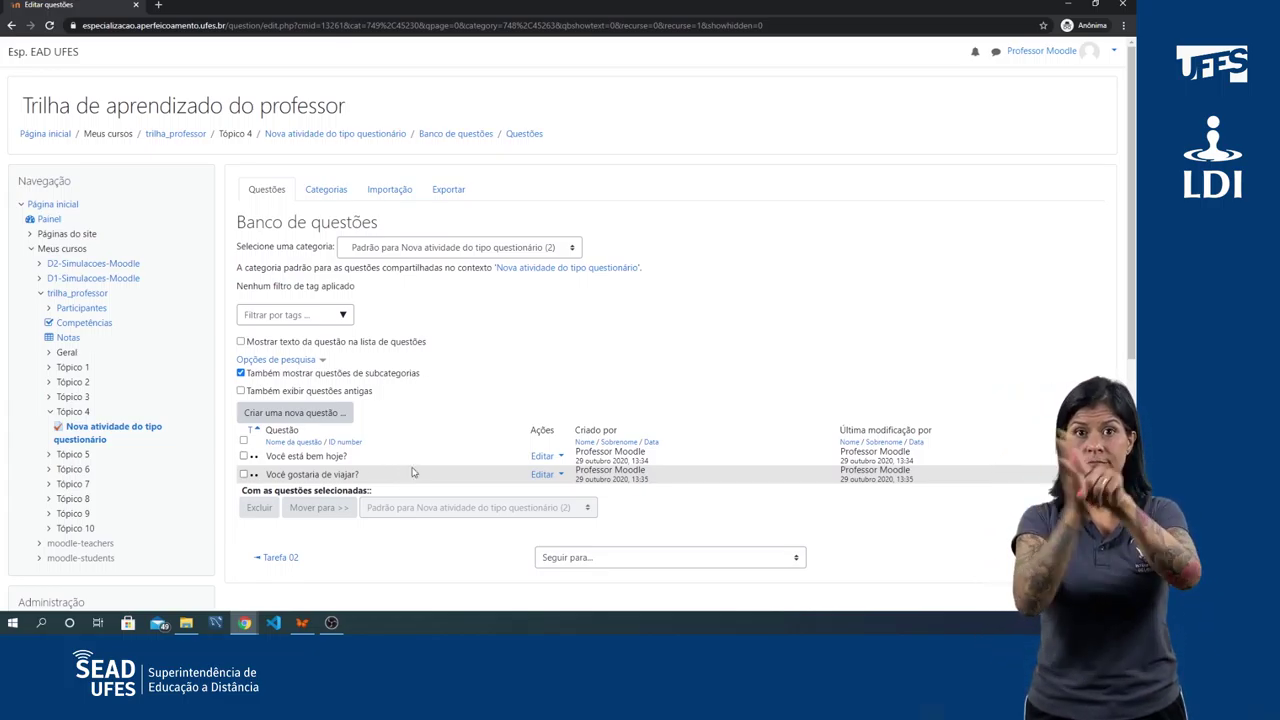
{"action": "left_click", "coordinate": [561, 456]}
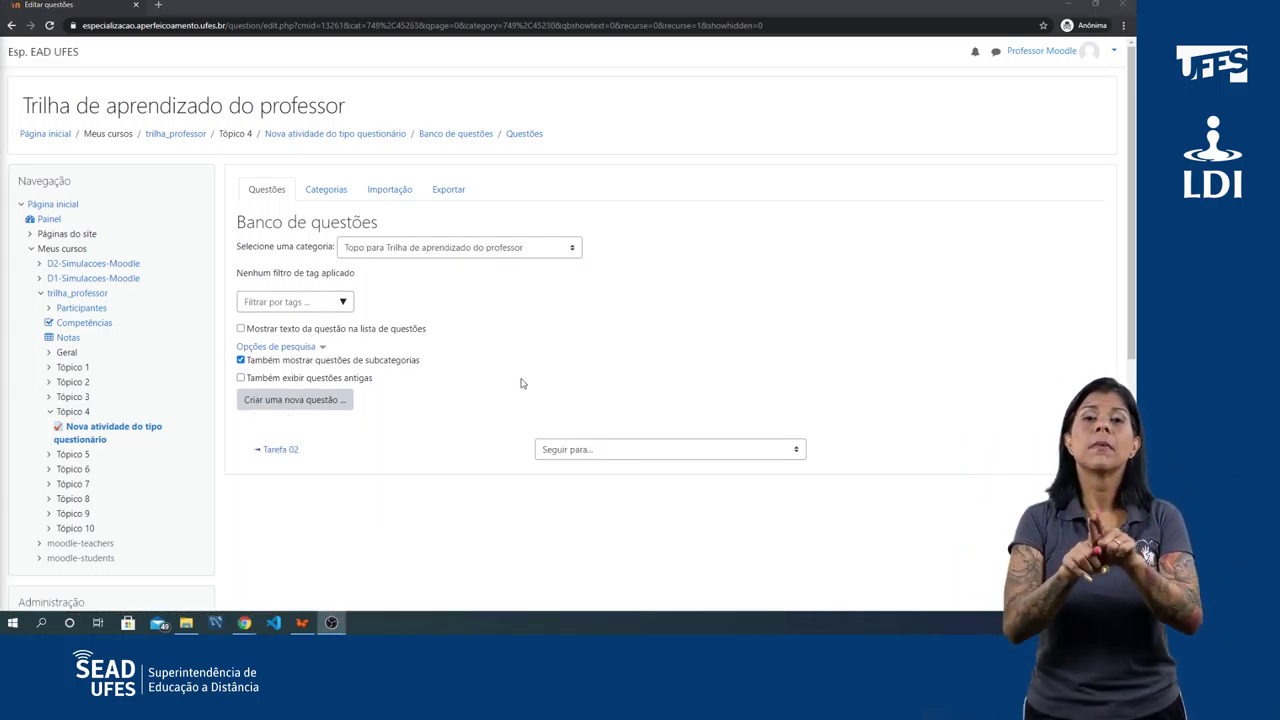
Start creating a new question of the type "Múltipla escolha" in the question bank.
{"action": "left_click", "coordinate": [337, 400]}
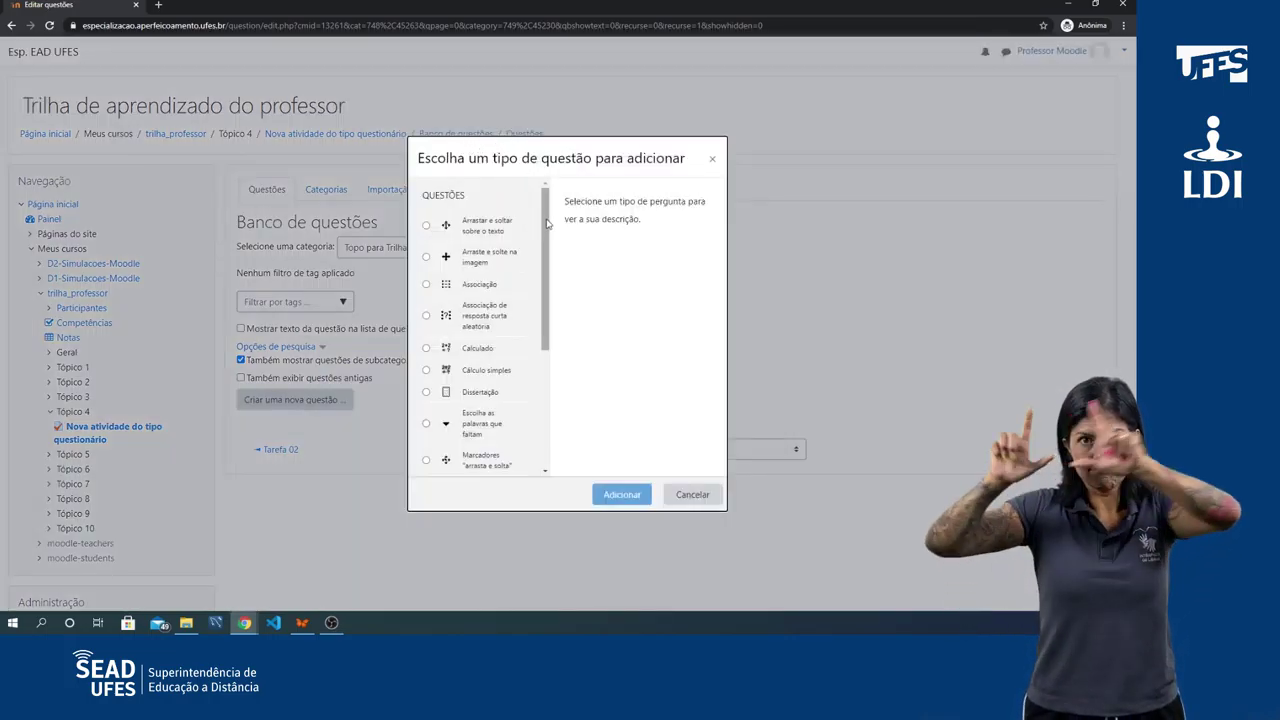
{"action": "scroll", "coordinate": [547, 224], "scroll_direction": "down", "scroll_amount": 2}
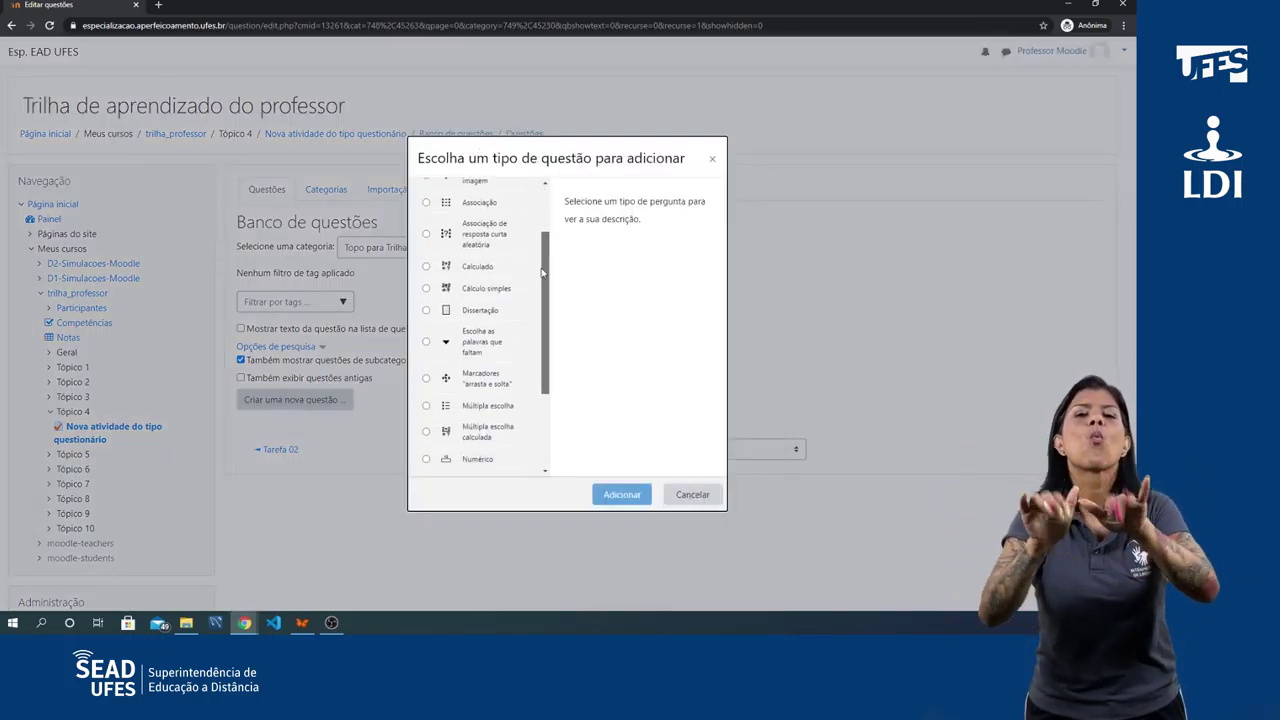
{"action": "scroll", "coordinate": [549, 213], "scroll_direction": "up", "scroll_amount": 2}
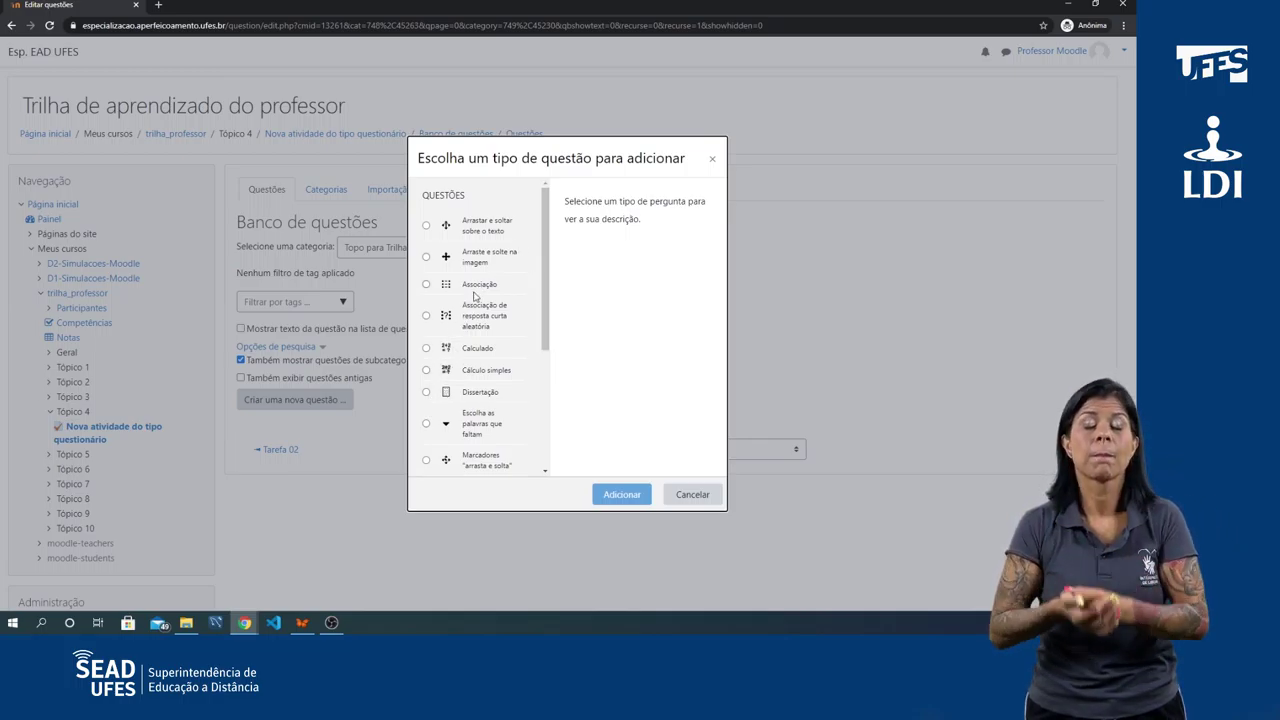
{"action": "scroll", "coordinate": [452, 310], "scroll_direction": "down", "scroll_amount": 2}
{"action": "scroll", "coordinate": [451, 313], "scroll_direction": "down", "scroll_amount": 2}
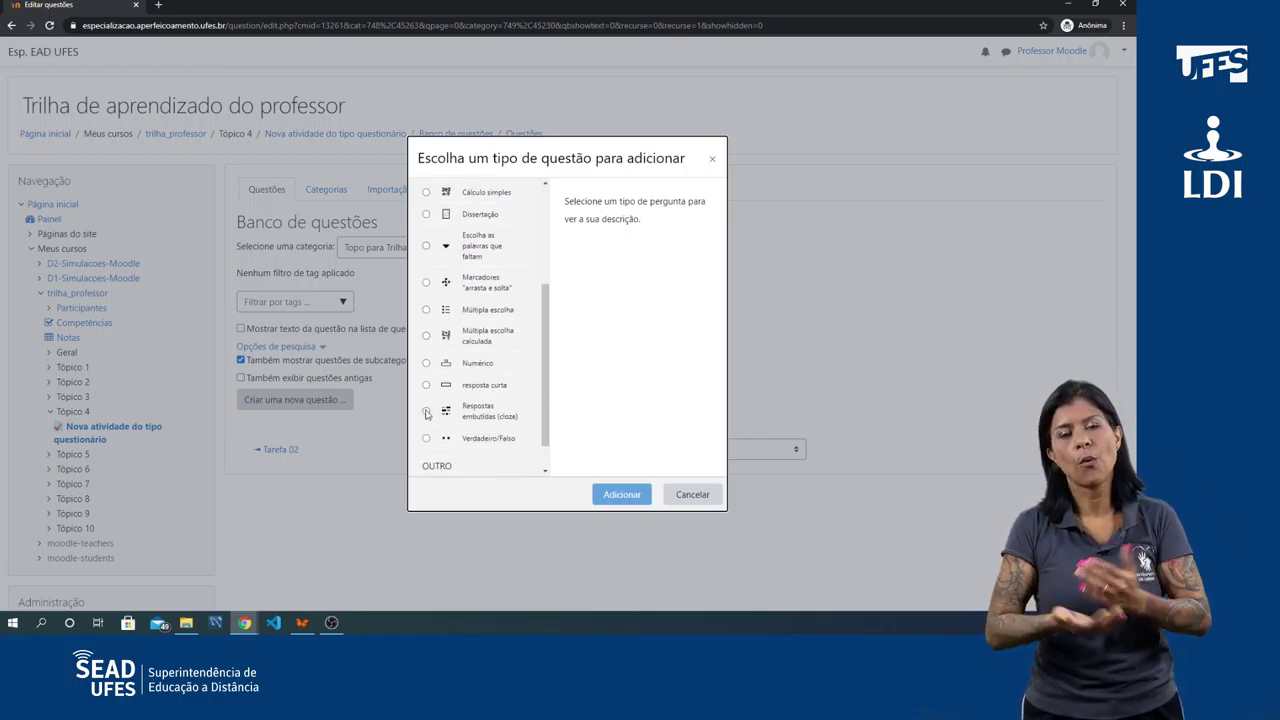
{"action": "left_click", "coordinate": [425, 311]}
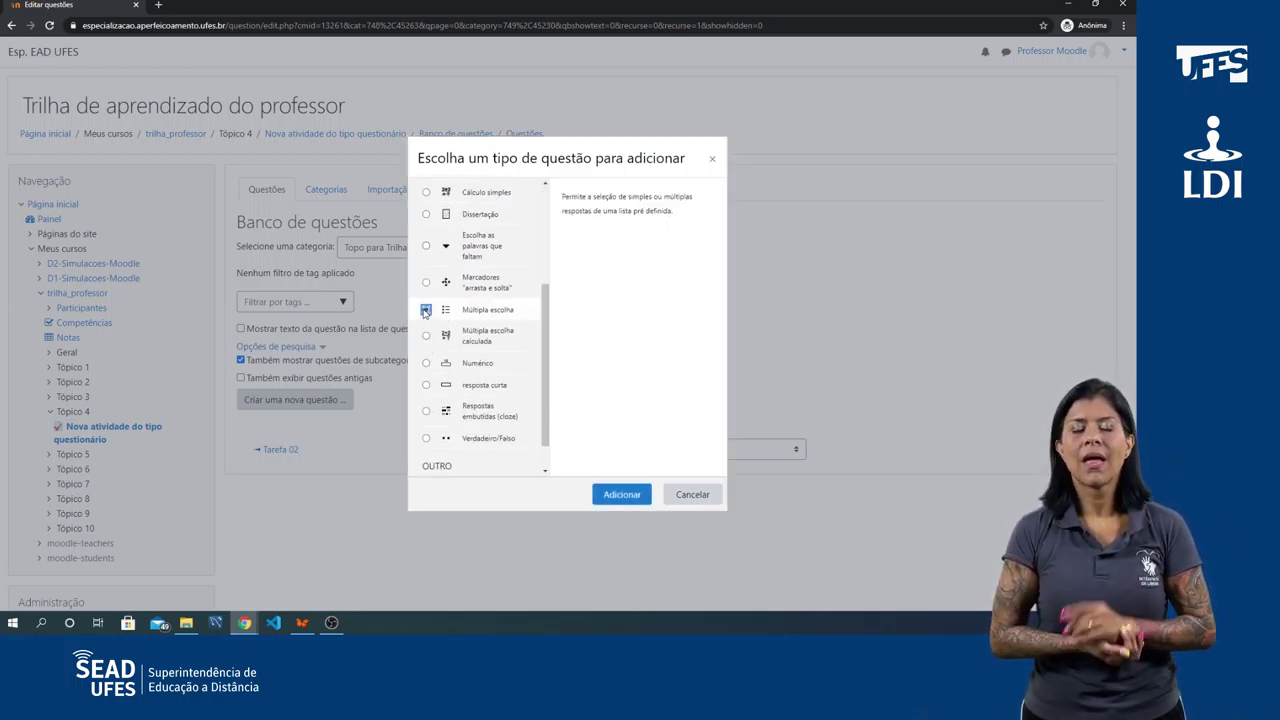
{"action": "left_click", "coordinate": [613, 500]}
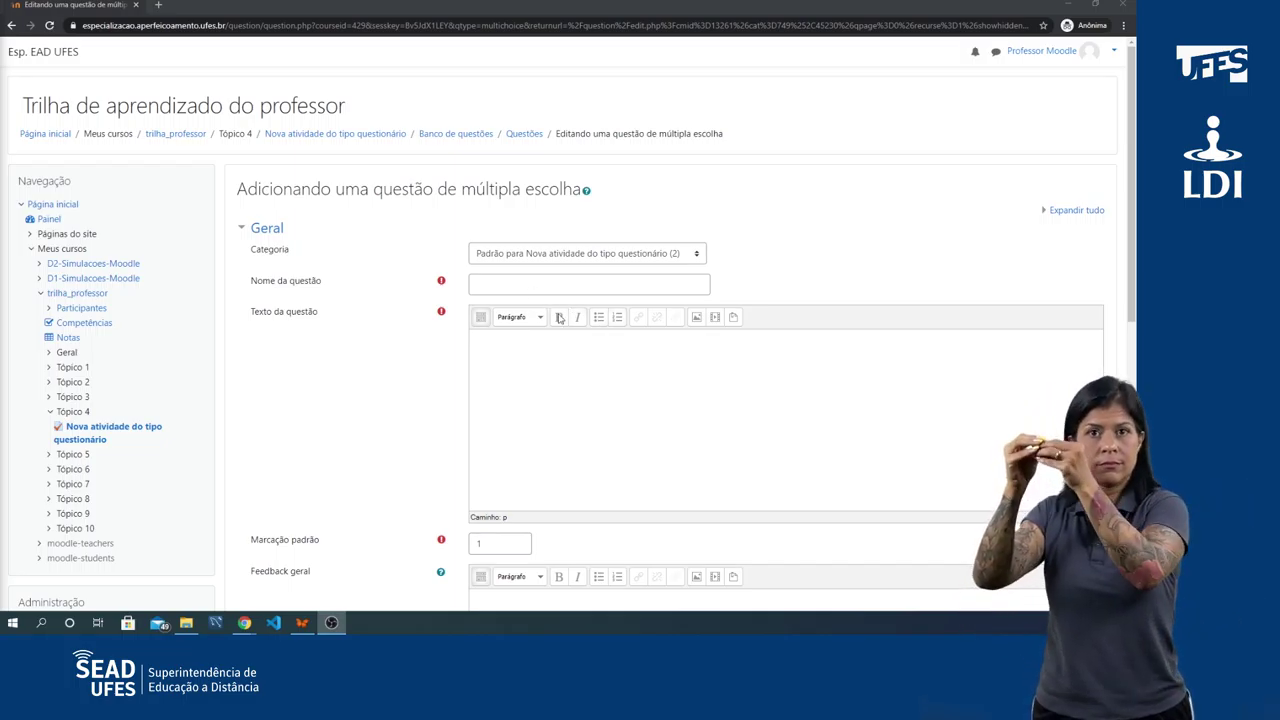
Review the question's general settings and the choice numbering formats, keeping "a., b., c., ...".
{"action": "scroll", "coordinate": [570, 380], "scroll_direction": "down", "scroll_amount": 2}
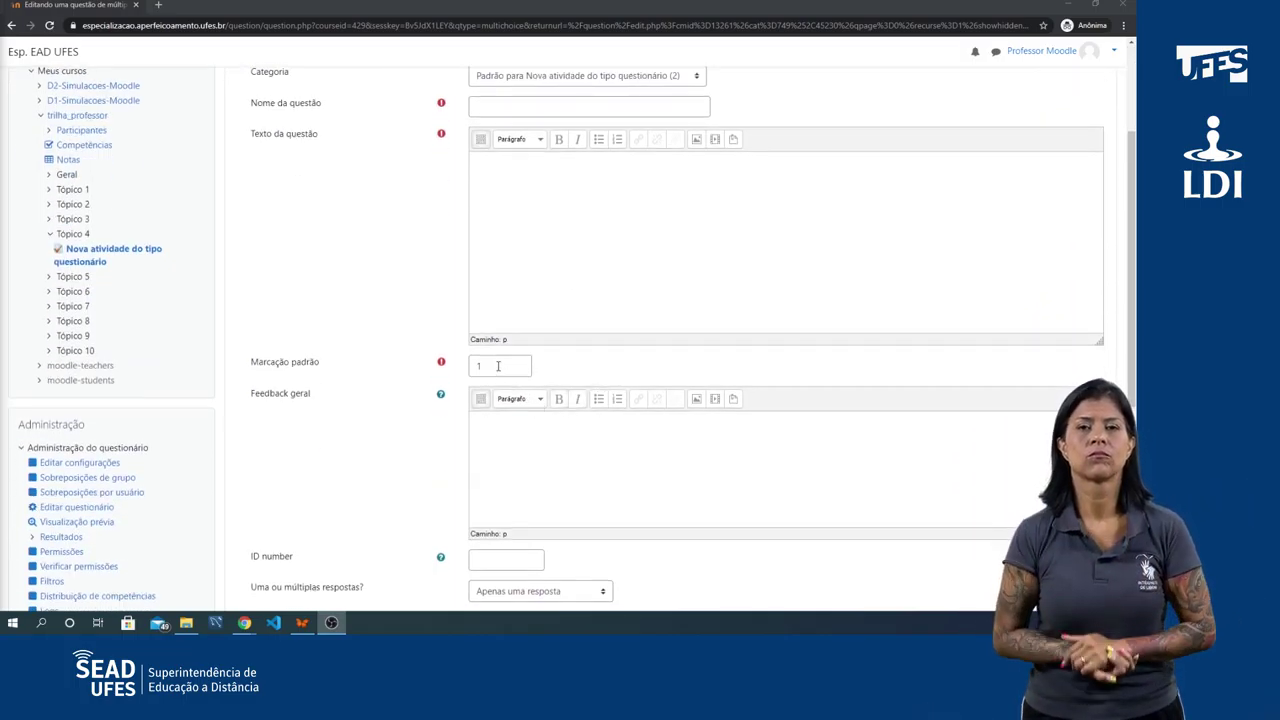
{"action": "scroll", "coordinate": [583, 369], "scroll_direction": "down", "scroll_amount": 1}
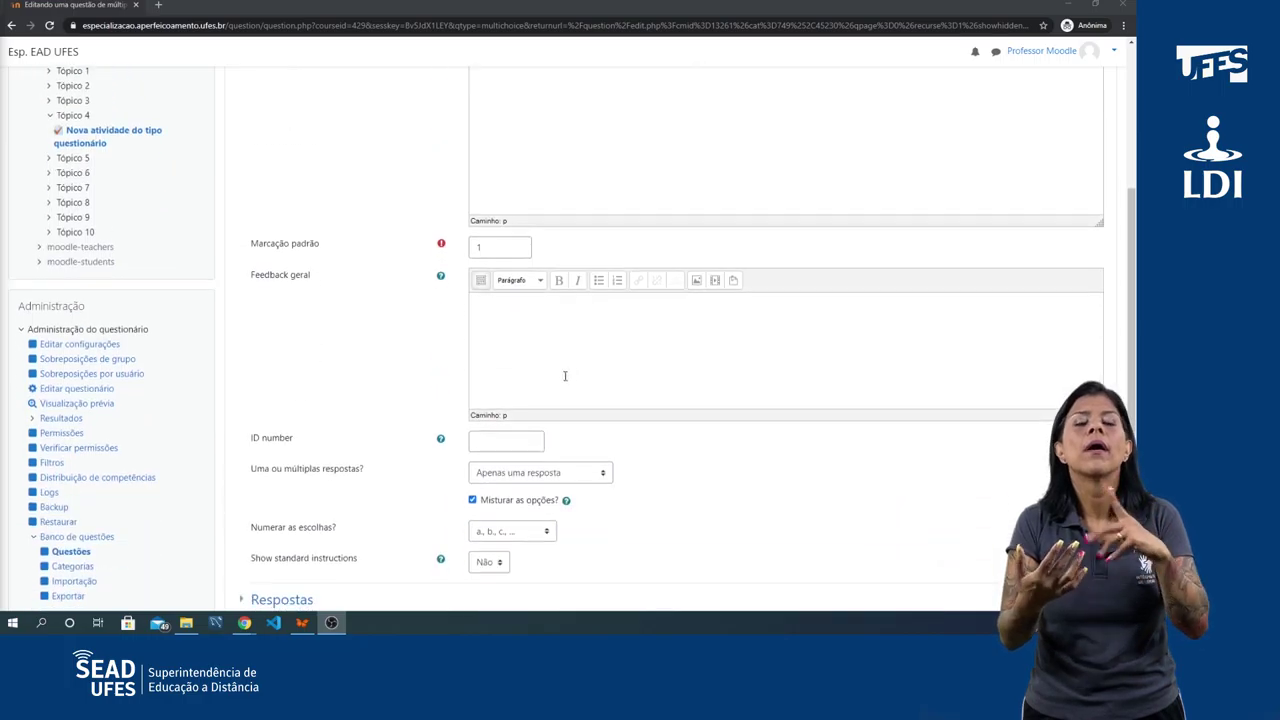
{"action": "scroll", "coordinate": [529, 353], "scroll_direction": "down", "scroll_amount": 1}
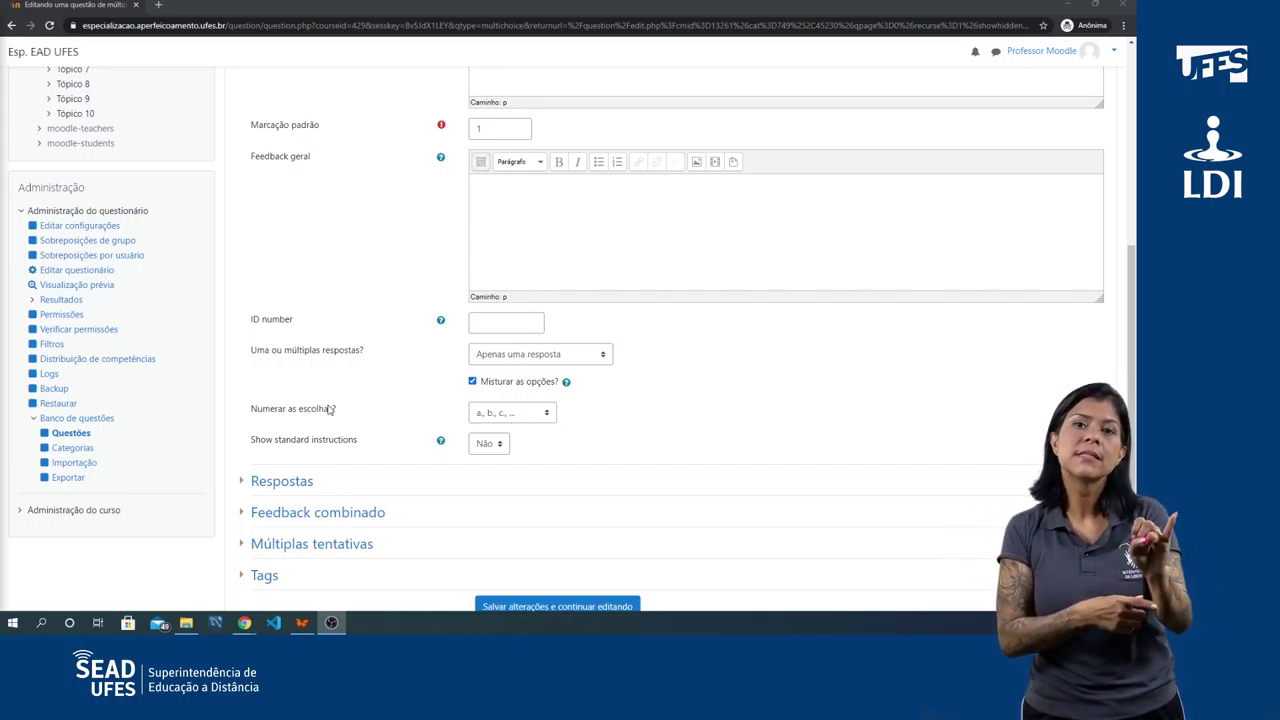
{"action": "left_click", "coordinate": [534, 418]}
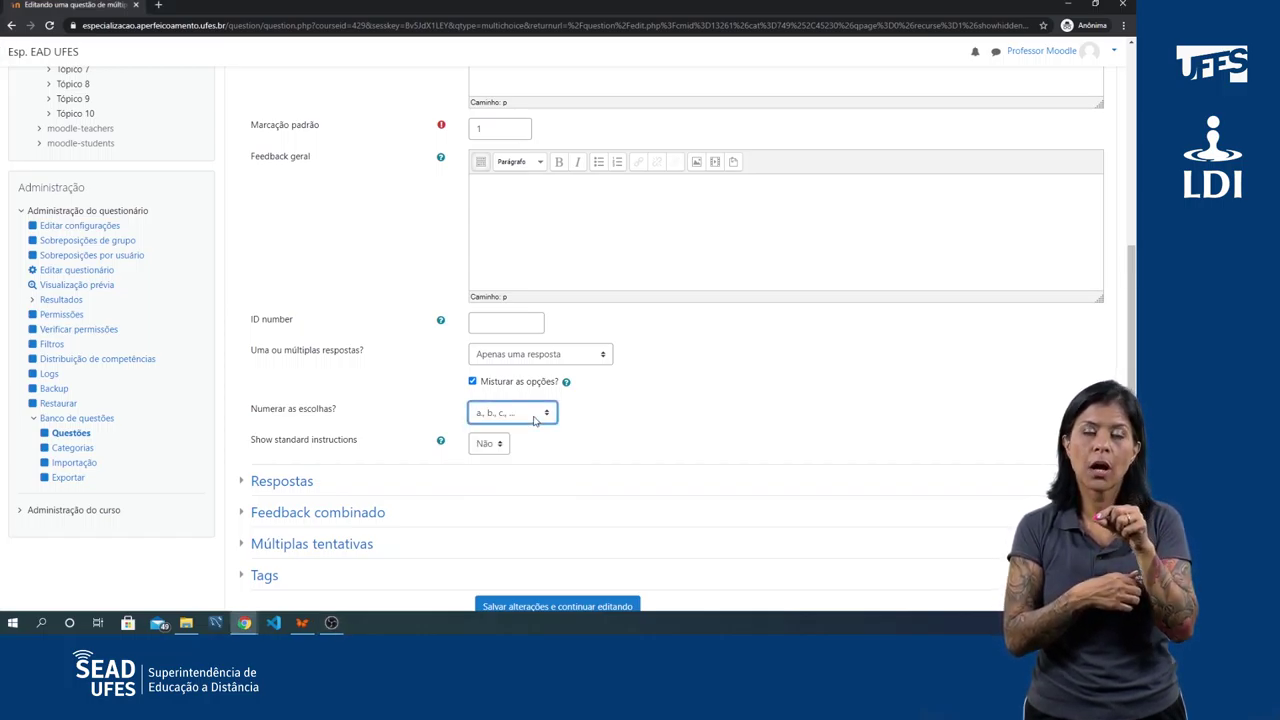
{"action": "left_click", "coordinate": [537, 413]}
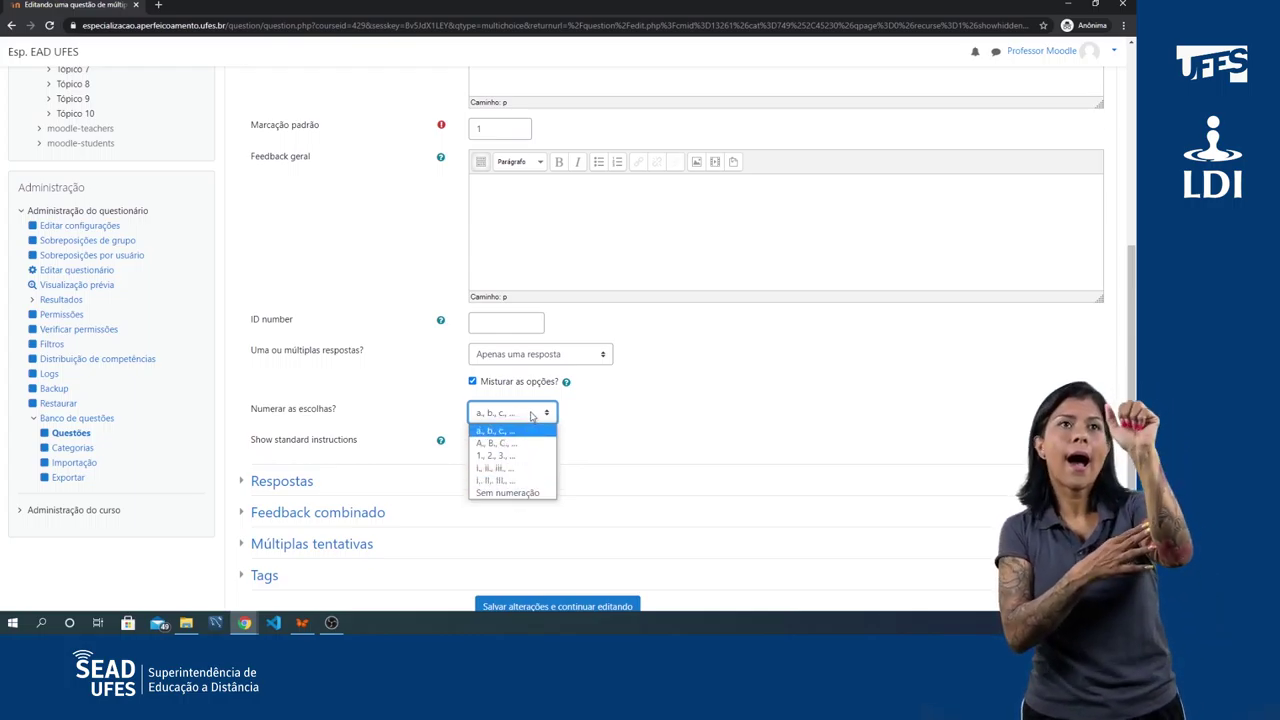
{"action": "left_click", "coordinate": [530, 432]}
Collapse the Geral section, expand Respostas and add blank spaces for 3 more choices.
{"action": "scroll", "coordinate": [460, 310], "scroll_direction": "up", "scroll_amount": 3}
{"action": "scroll", "coordinate": [460, 310], "scroll_direction": "up", "scroll_amount": 1}
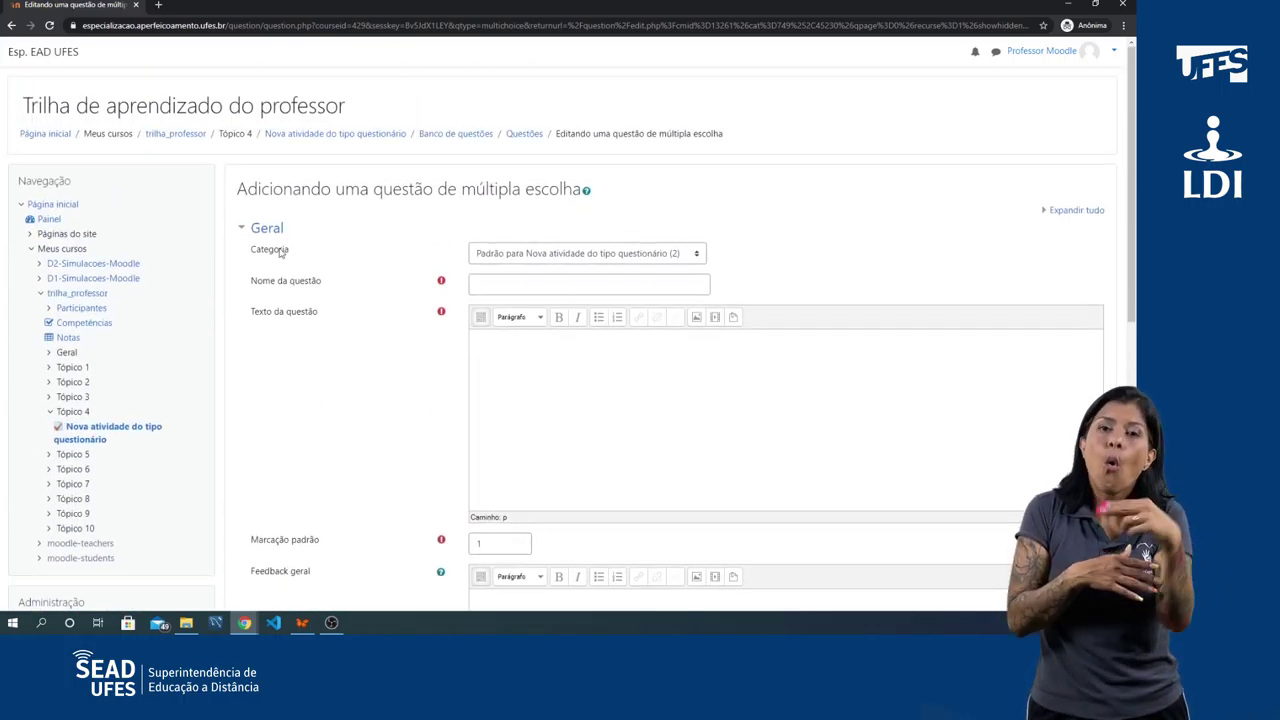
{"action": "left_click", "coordinate": [265, 227]}
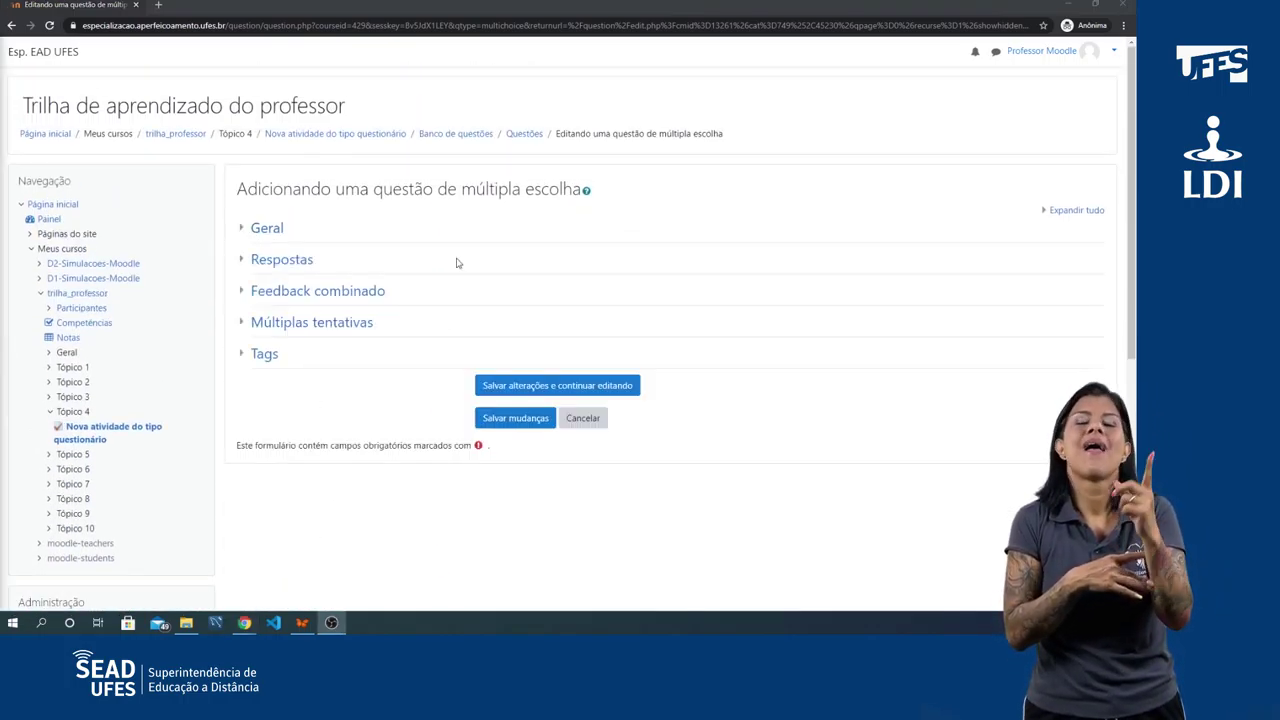
{"action": "left_click", "coordinate": [255, 260]}
{"action": "scroll", "coordinate": [679, 245], "scroll_direction": "down", "scroll_amount": 2}
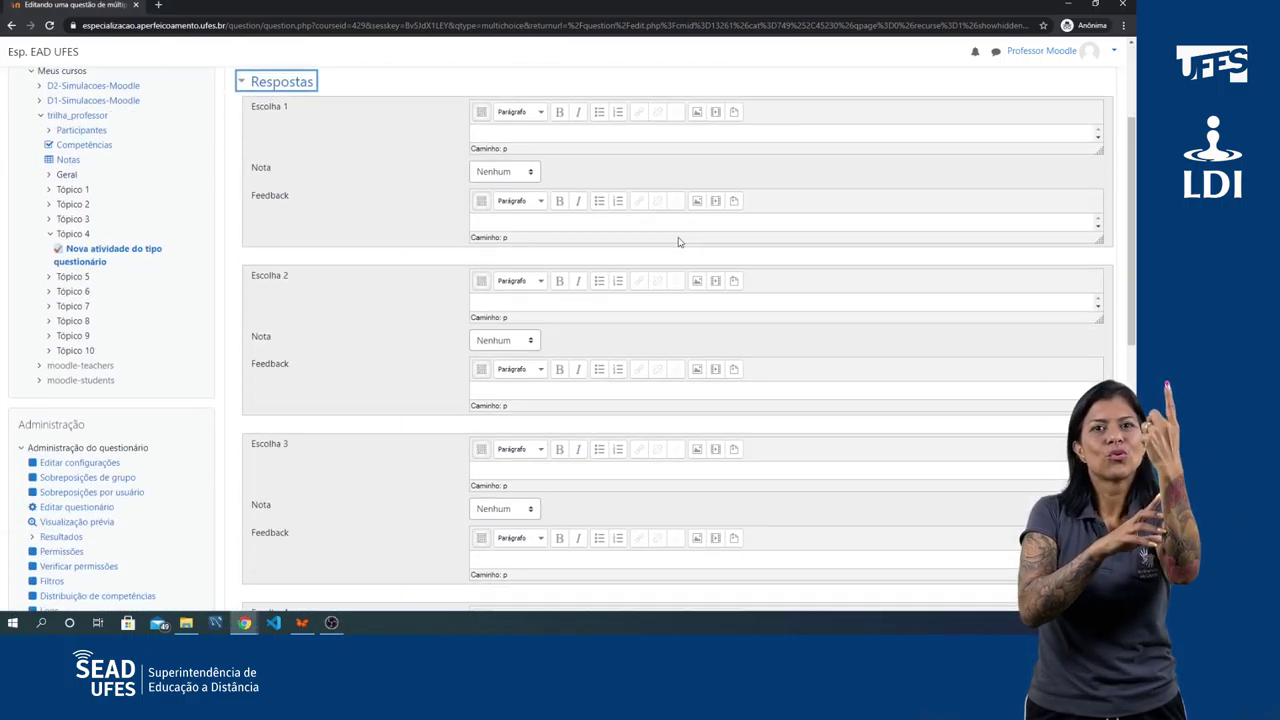
{"action": "left_click", "coordinate": [527, 130]}
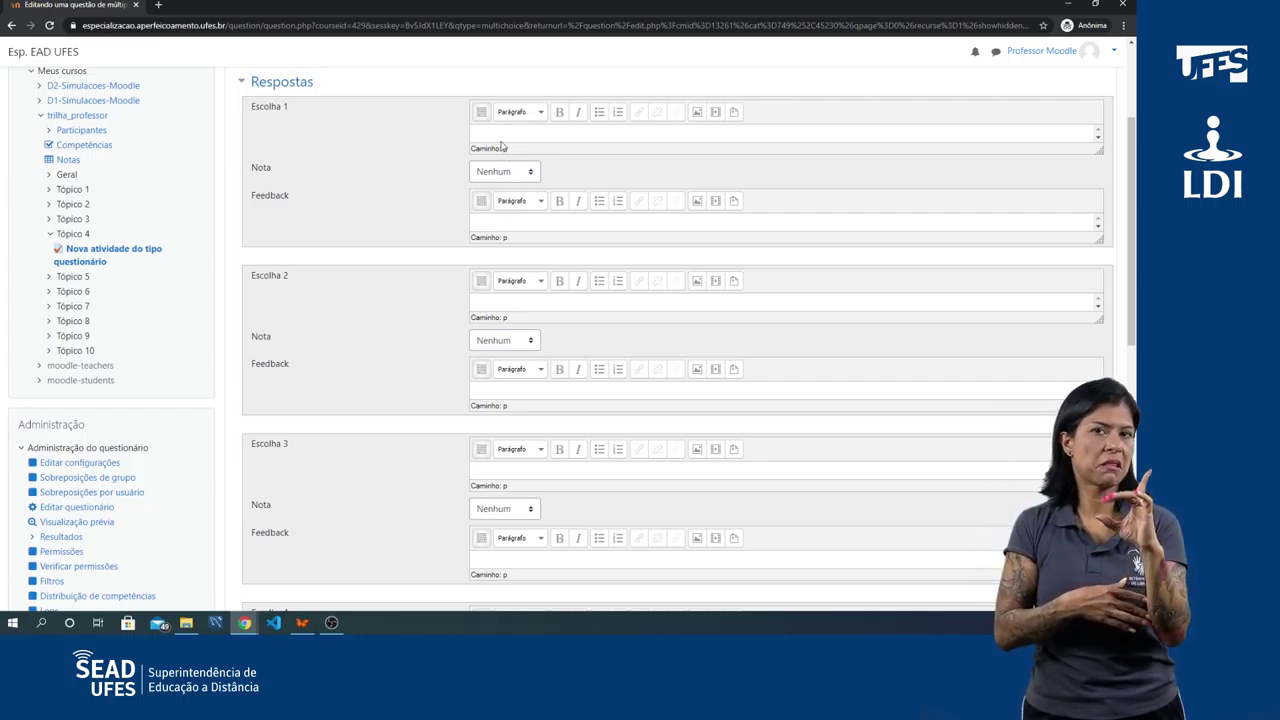
{"action": "scroll", "coordinate": [356, 300], "scroll_direction": "down", "scroll_amount": 5}
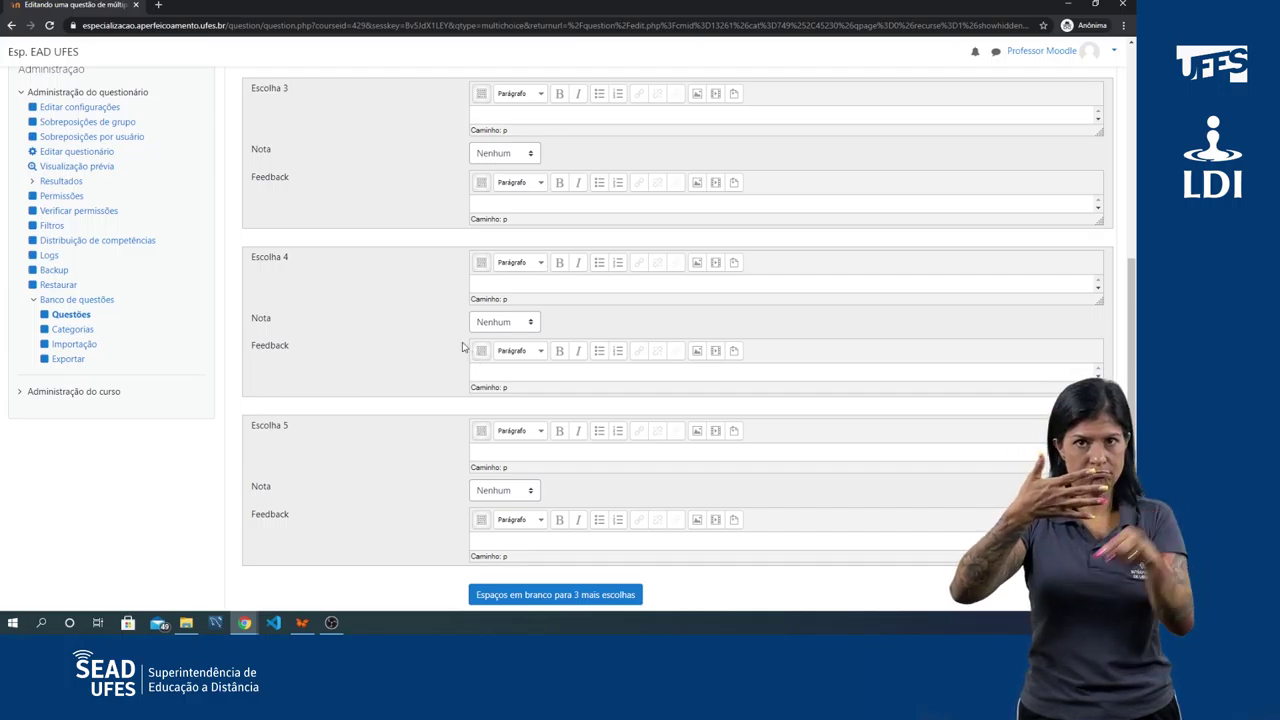
{"action": "scroll", "coordinate": [470, 352], "scroll_direction": "down", "scroll_amount": 2}
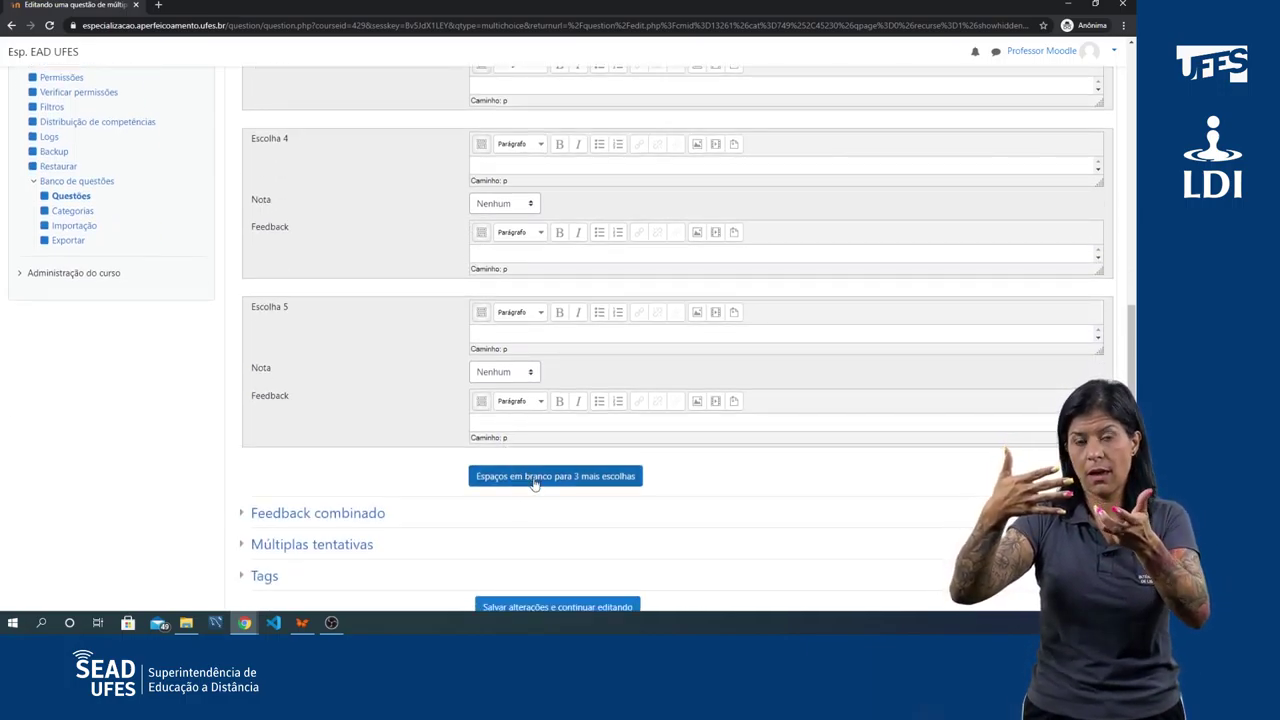
{"action": "left_click", "coordinate": [586, 476]}
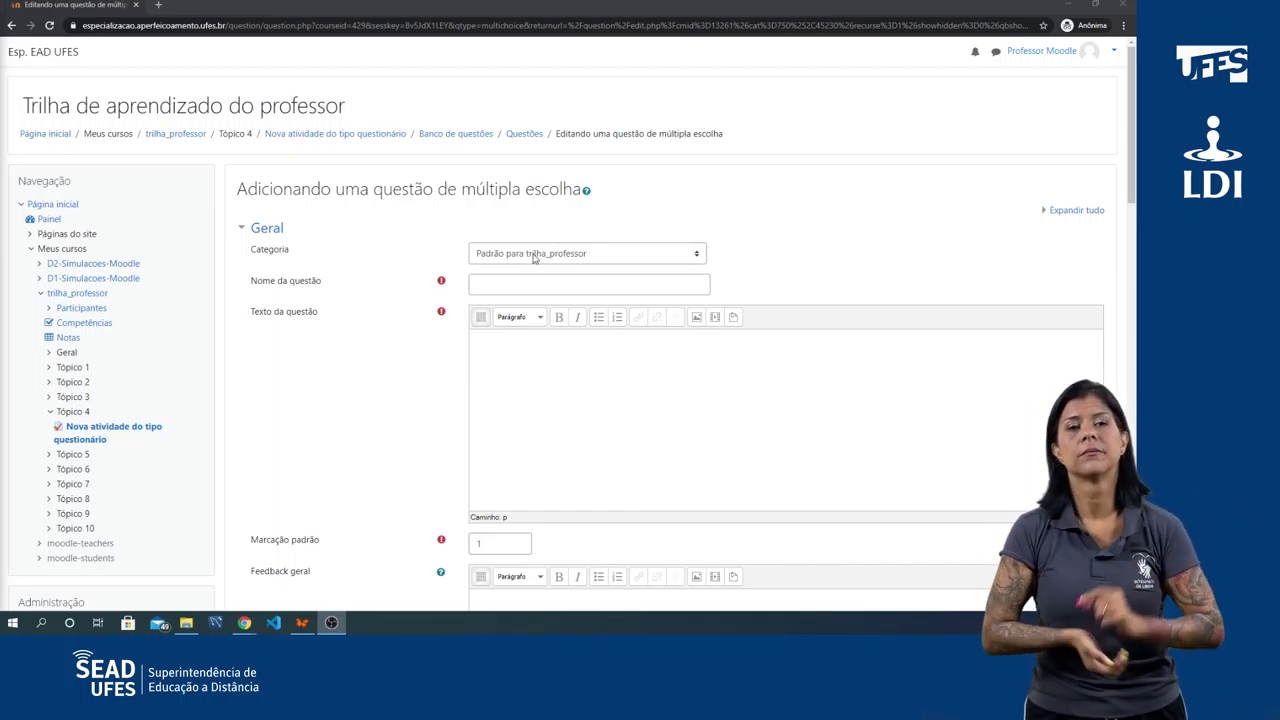
Choose the category "Padrão para trilha_professor" and name the question "Qual é sua fruta favorita?".
{"action": "left_click", "coordinate": [622, 256]}
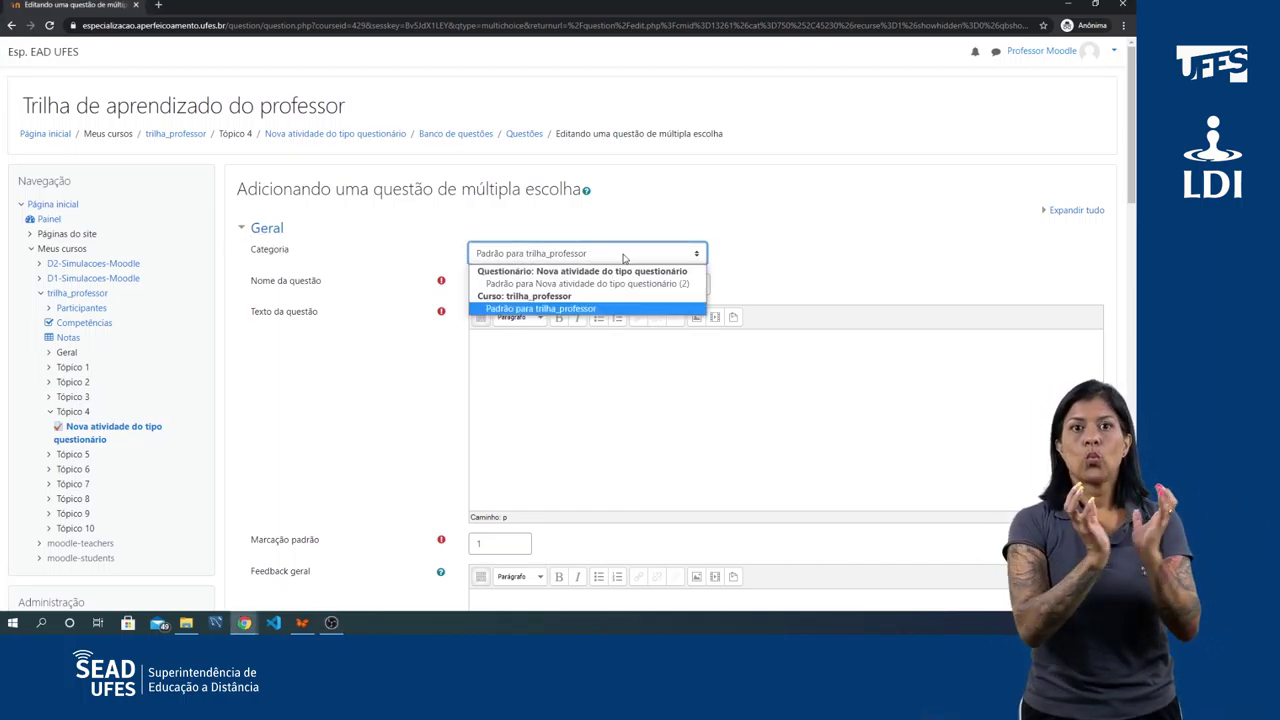
{"action": "left_click", "coordinate": [590, 310]}
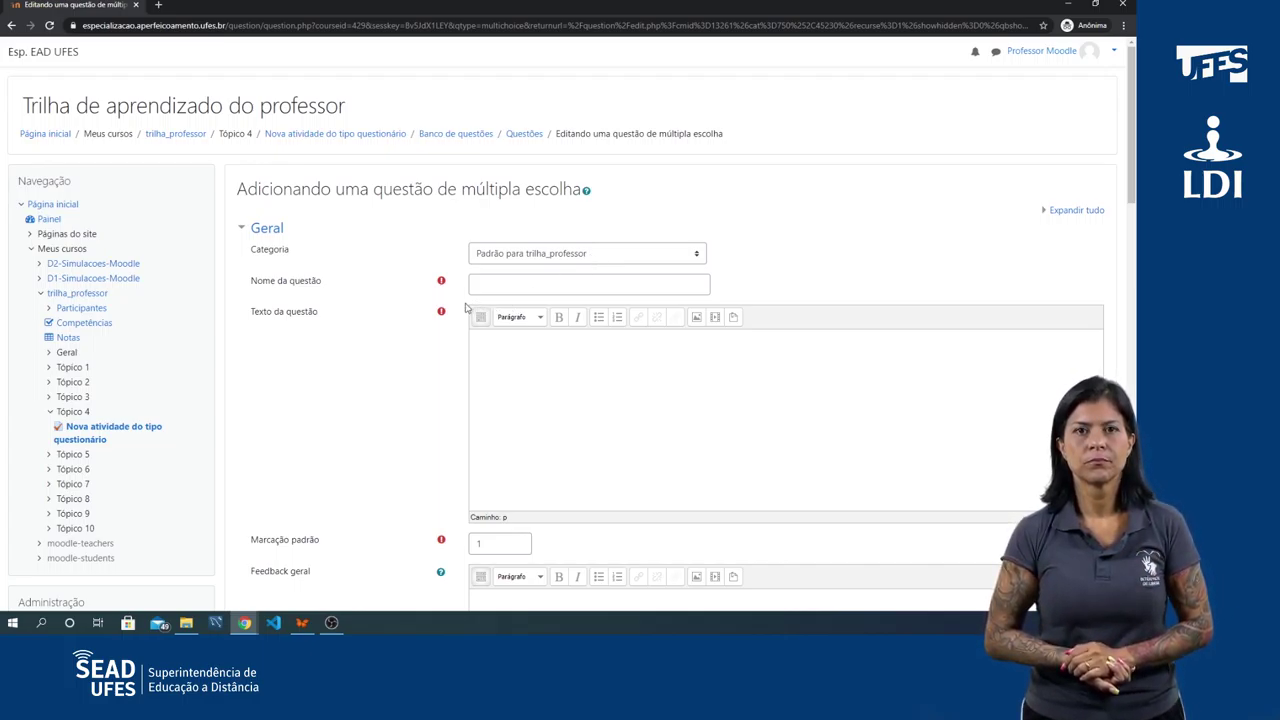
{"action": "left_click", "coordinate": [502, 286]}
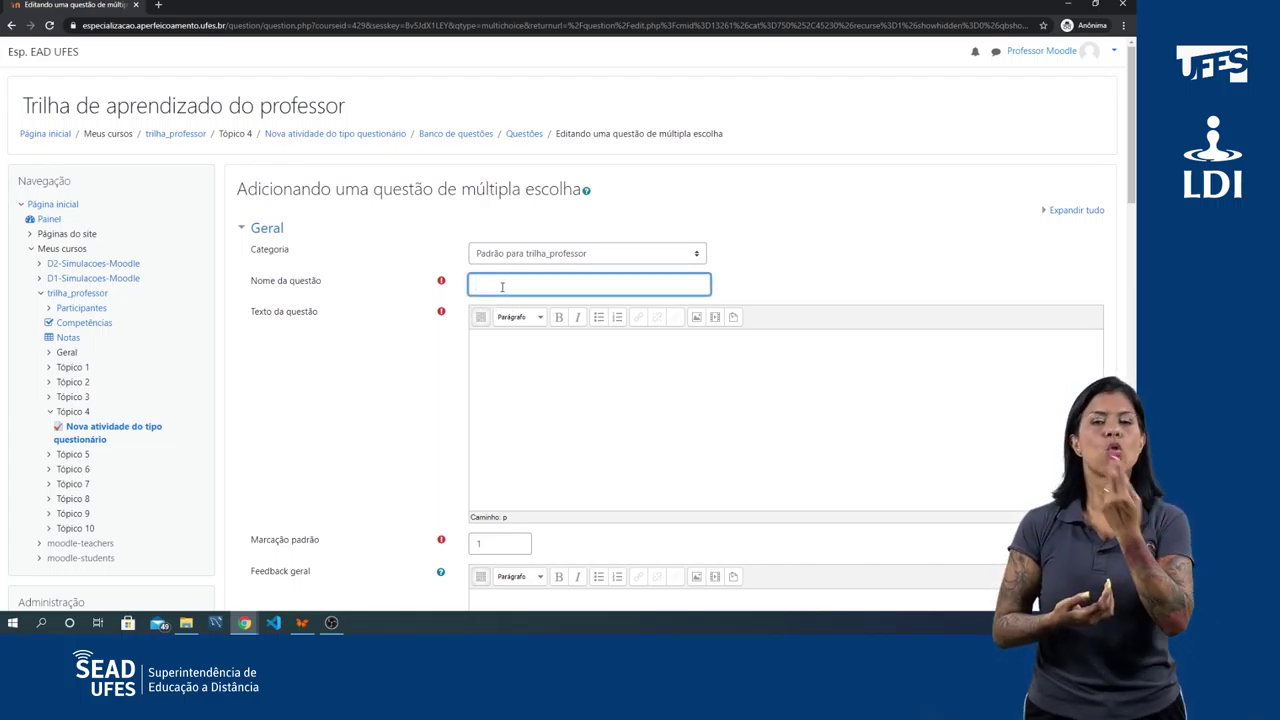
{"action": "type", "text": "Qual é"}
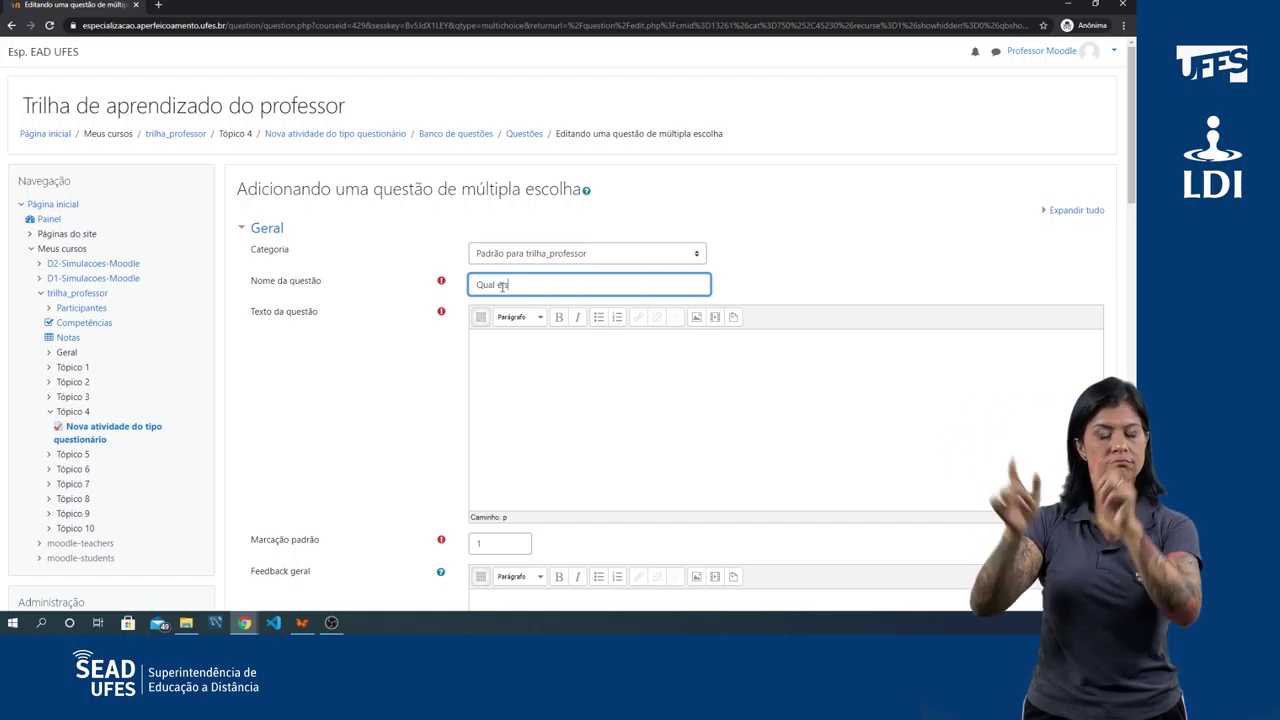
{"action": "type", "text": " sua fruta f"}
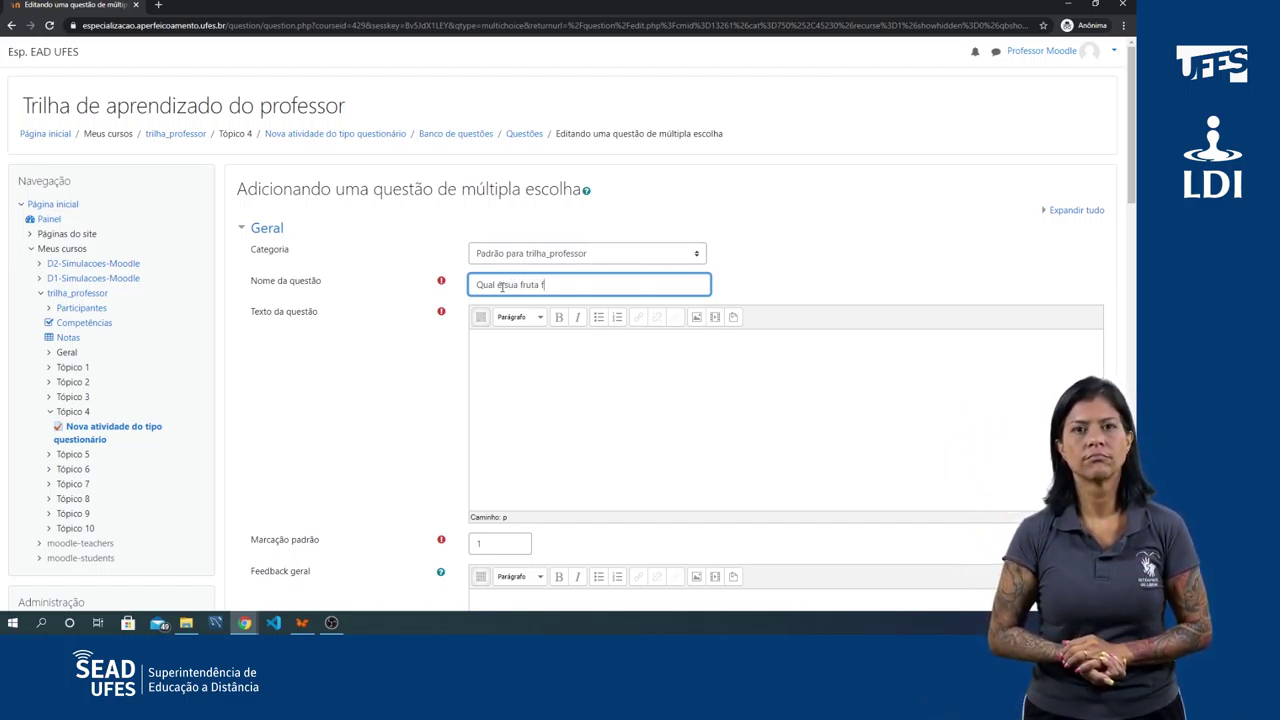
{"action": "type", "text": "avorita?"}
Enter the question text "Descubra qual questão é a favorita do professor.".
{"action": "left_click", "coordinate": [494, 342]}
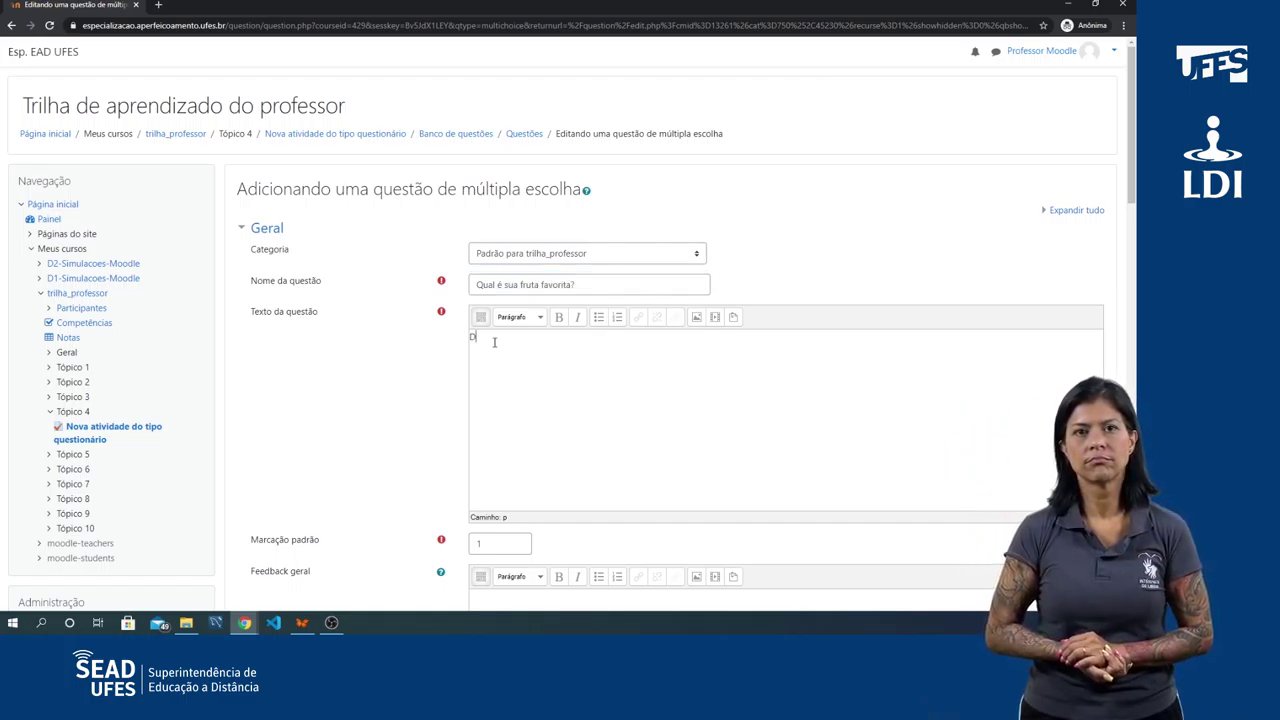
{"action": "type", "text": "Descubra qua"}
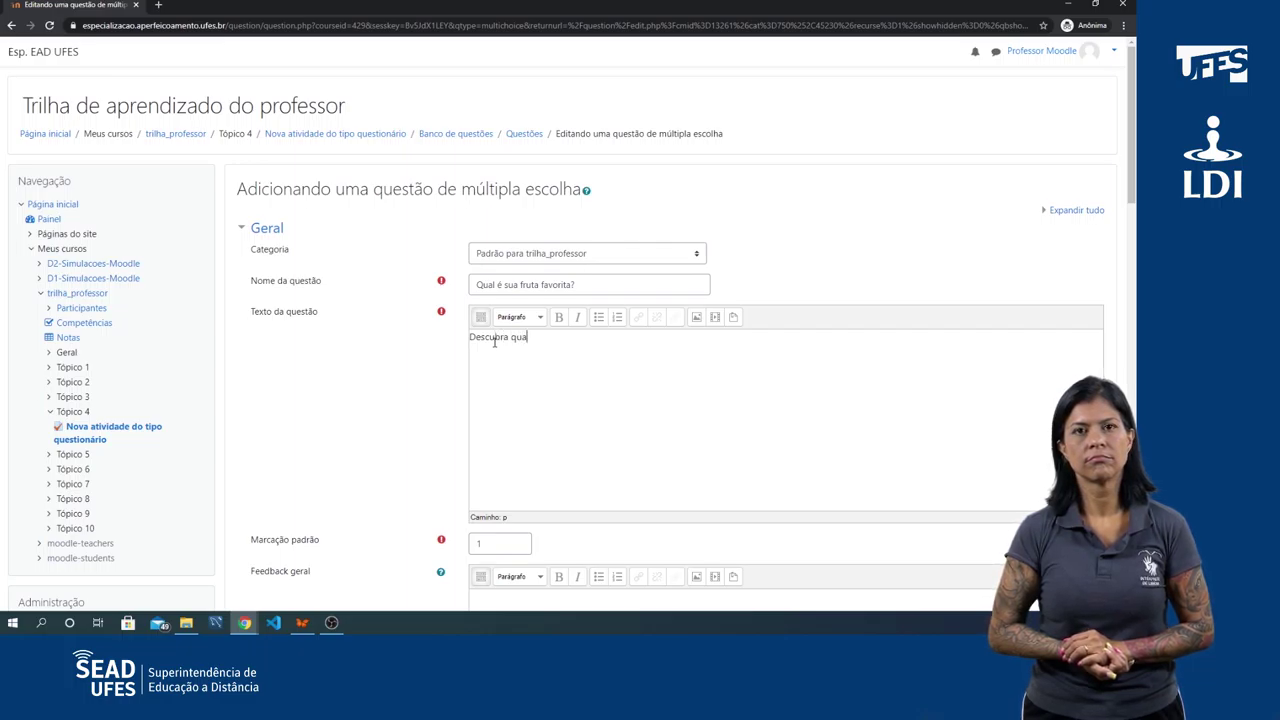
{"action": "type", "text": "l questão"}
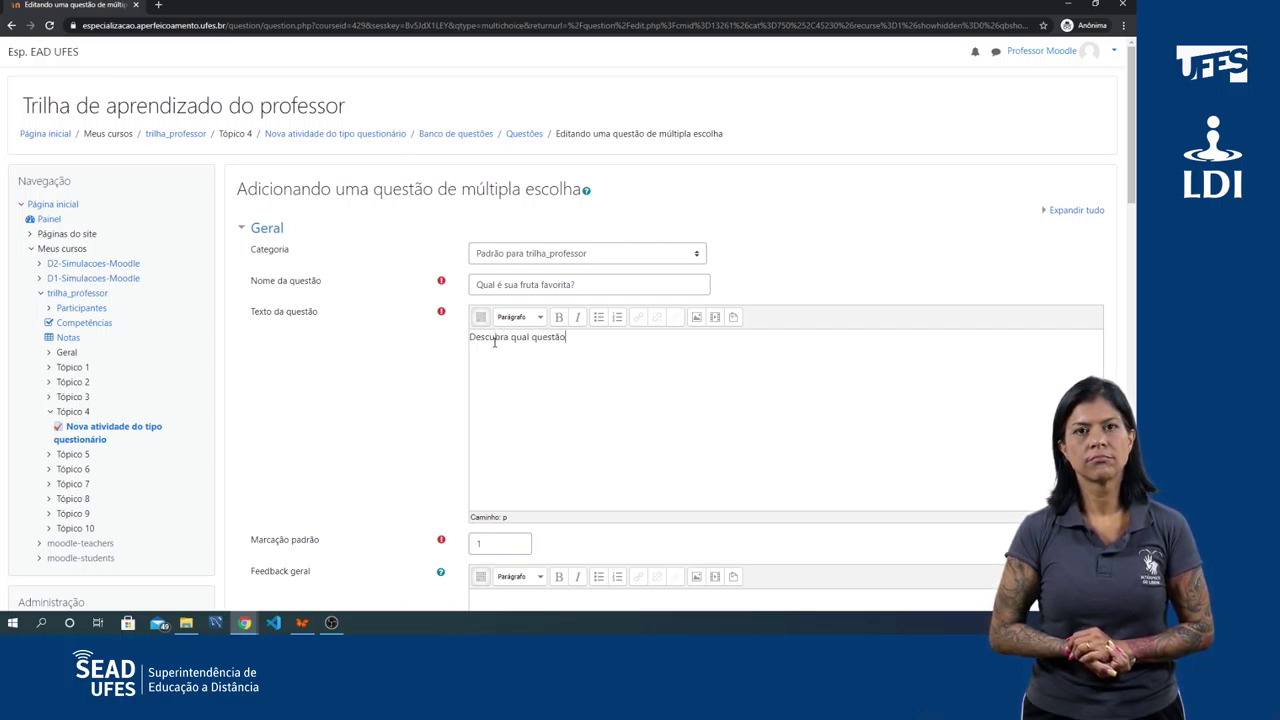
{"action": "type", "text": " é a fa"}
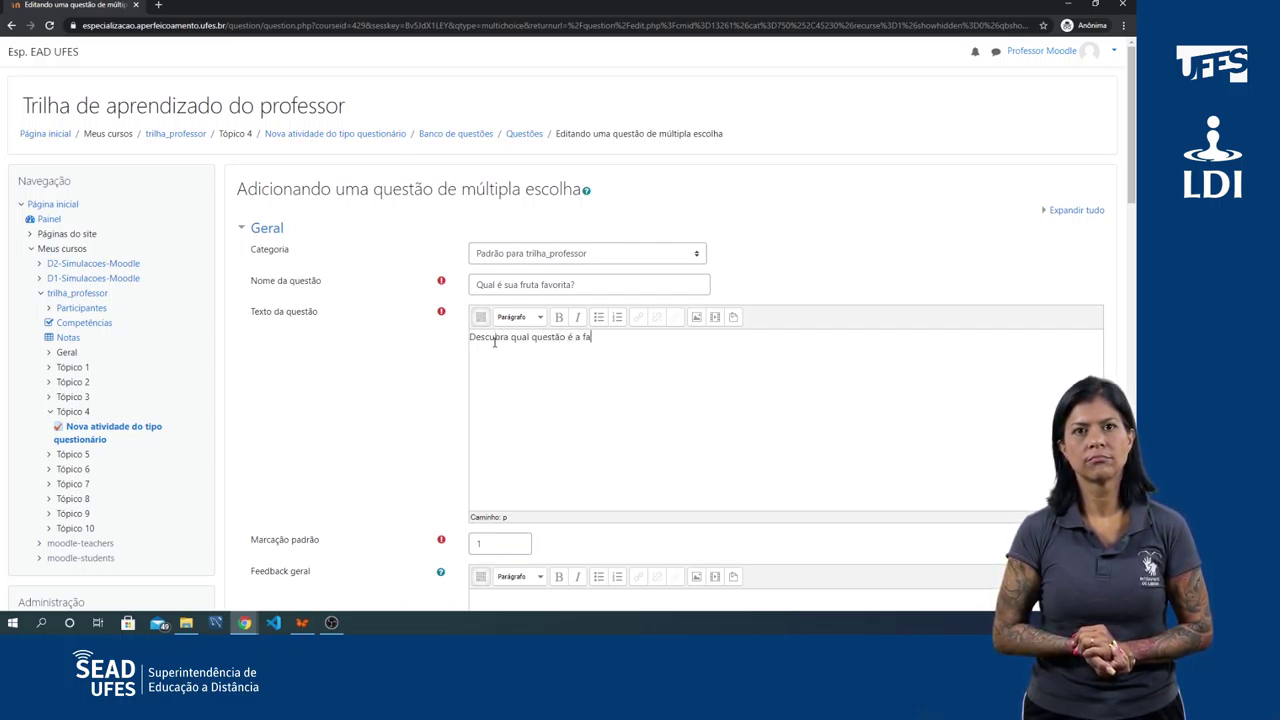
{"action": "type", "text": "vorita do "}
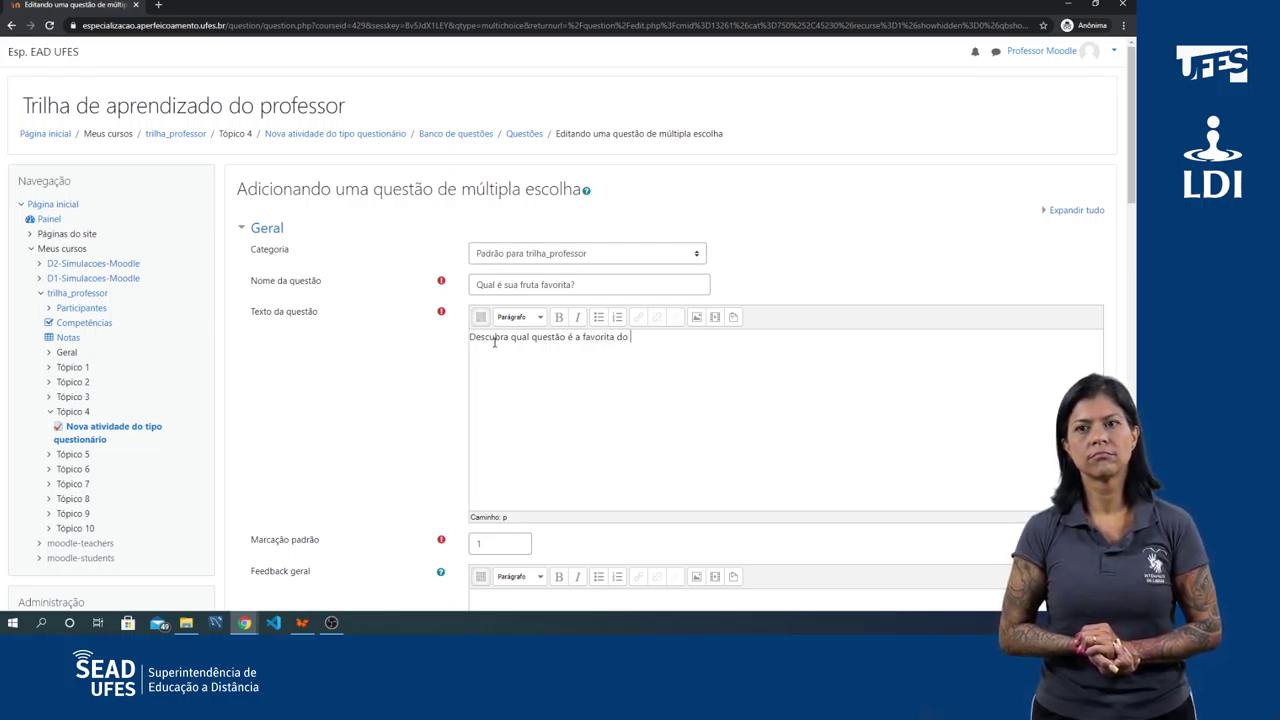
{"action": "type", "text": "professor."}
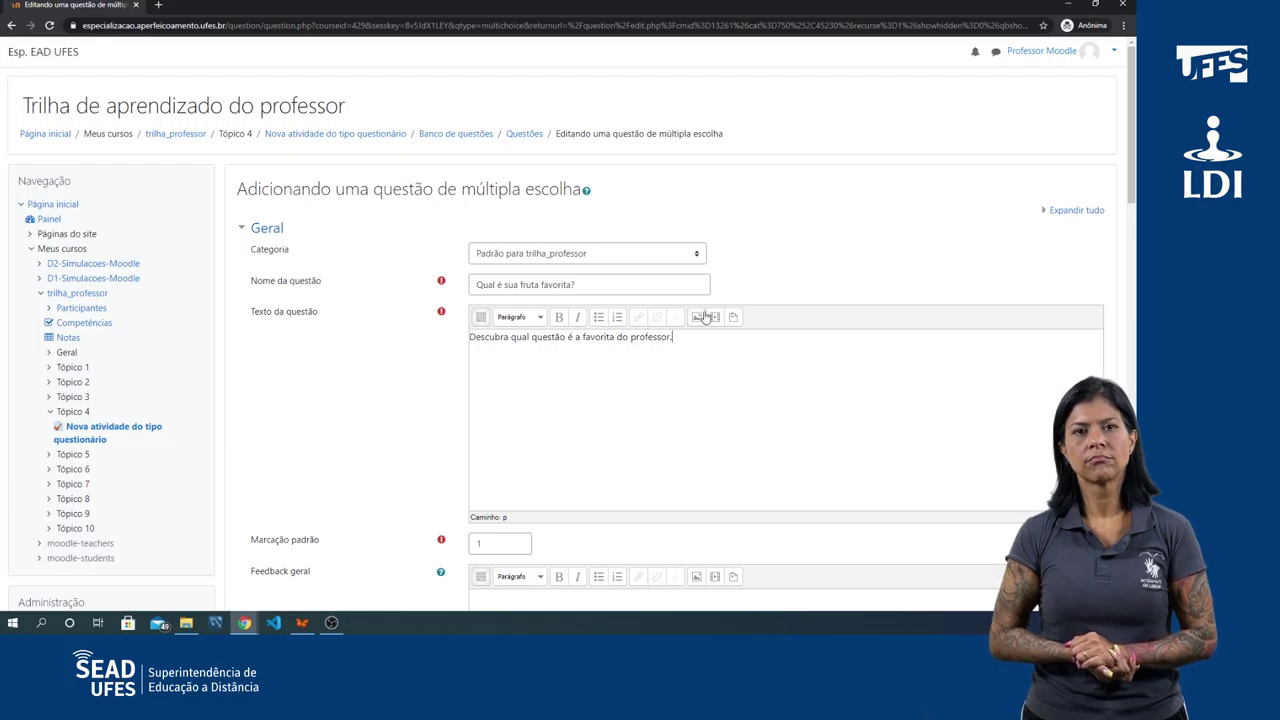
Keep the default mark at 1 and allow only one answer with the option "Apenas uma resposta".
{"action": "scroll", "coordinate": [674, 320], "scroll_direction": "down", "scroll_amount": 2}
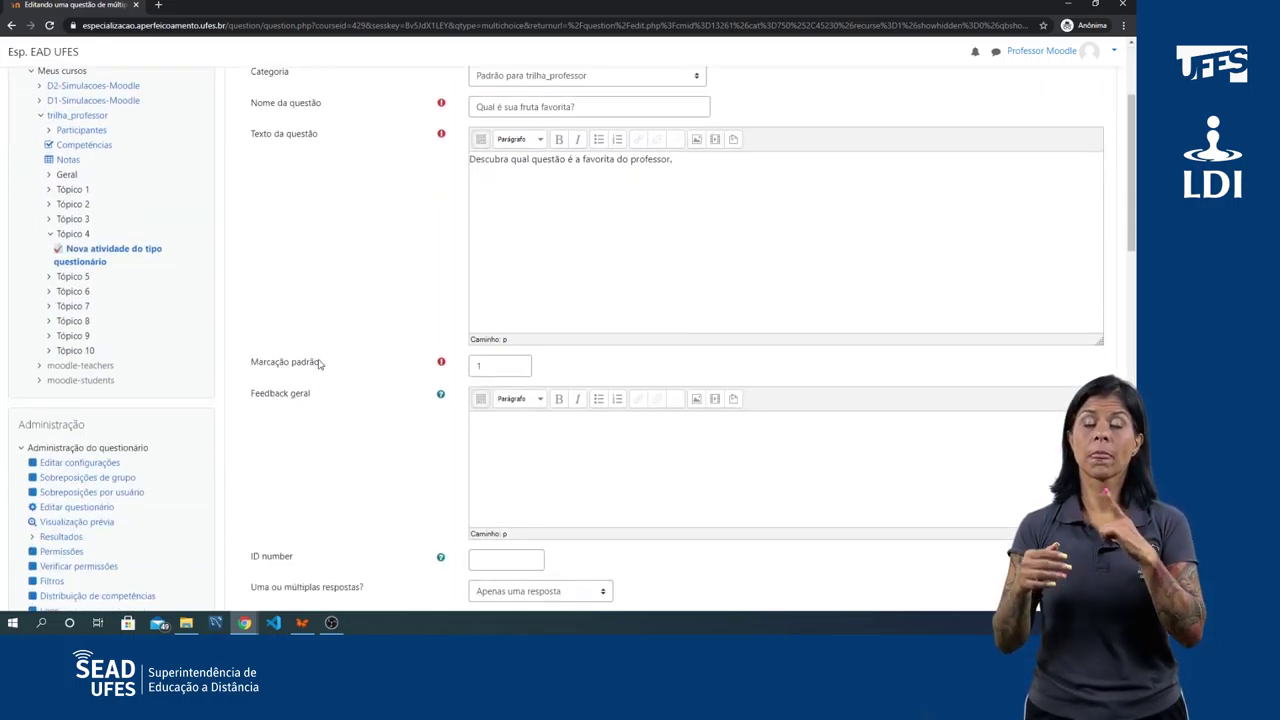
{"action": "left_click", "coordinate": [491, 365]}
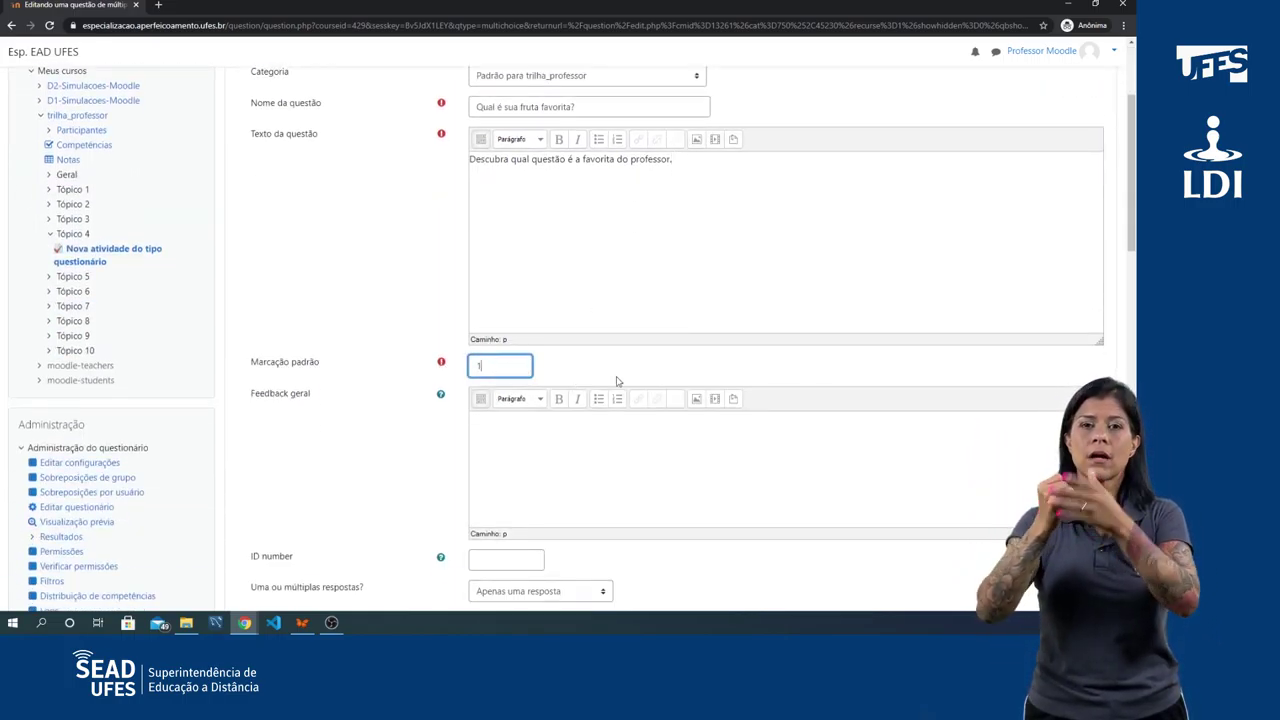
{"action": "scroll", "coordinate": [650, 355], "scroll_direction": "down", "scroll_amount": 1}
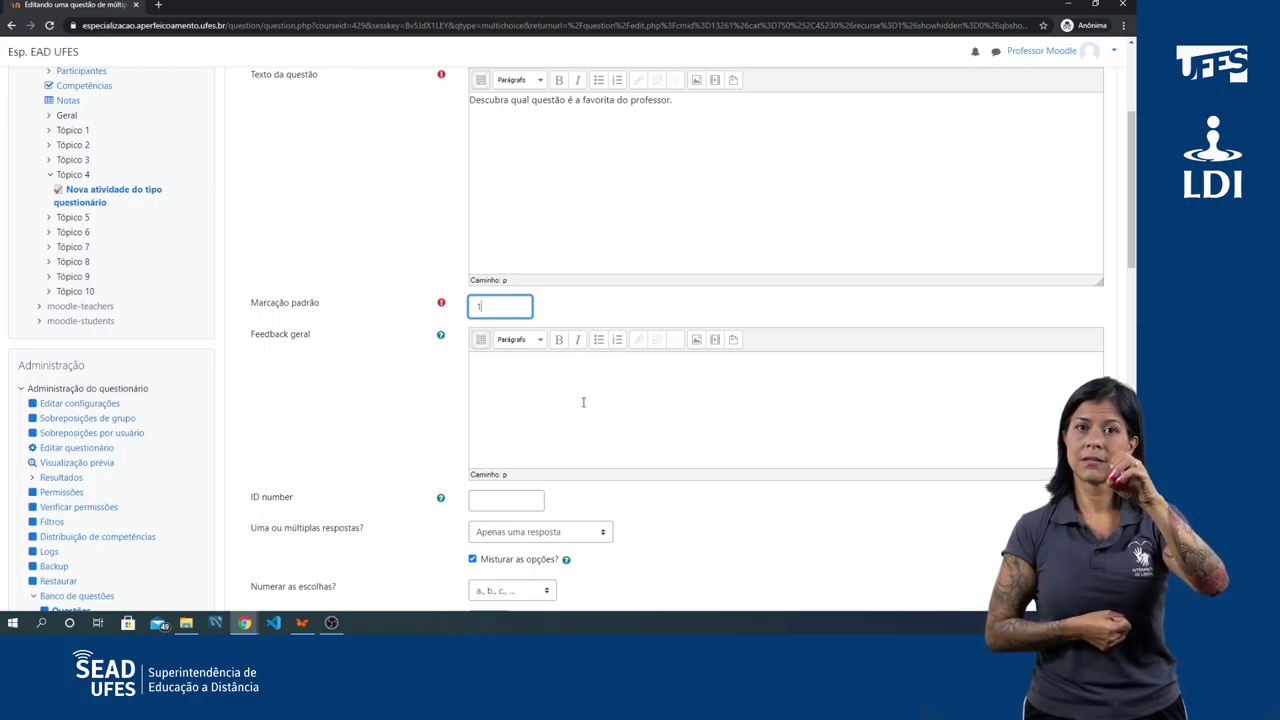
{"action": "scroll", "coordinate": [583, 402], "scroll_direction": "down", "scroll_amount": 1}
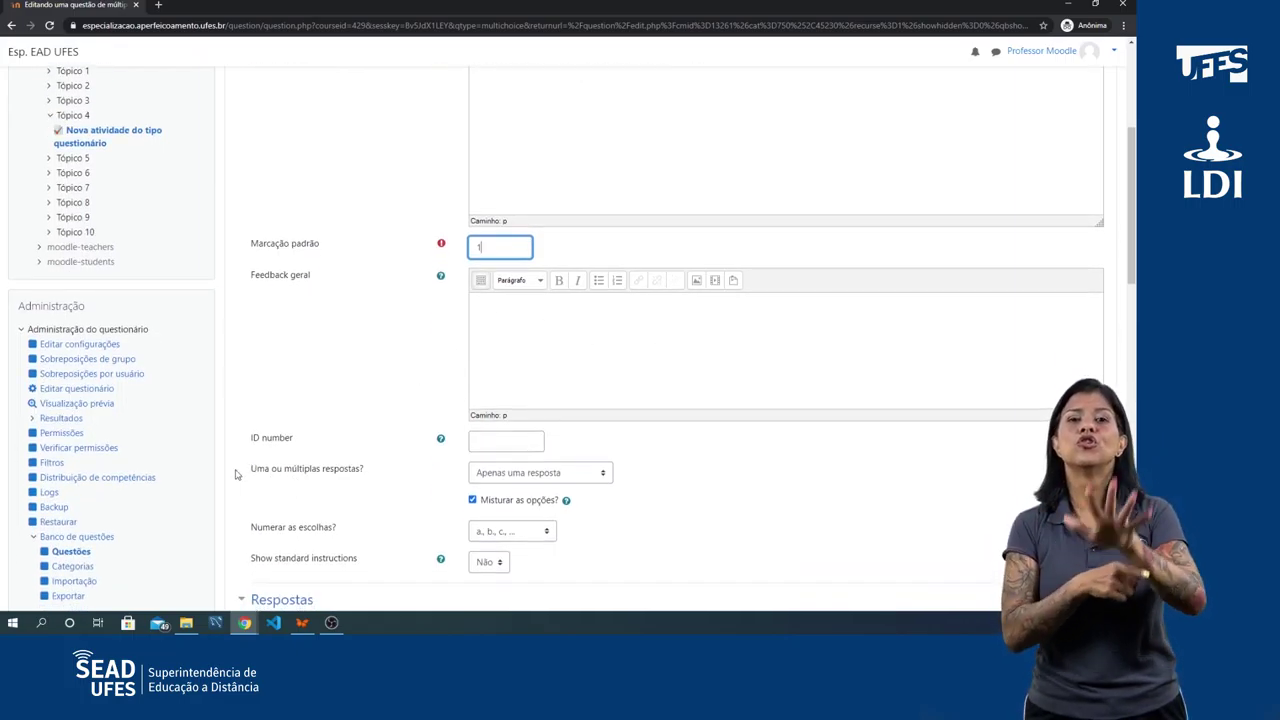
{"action": "left_click", "coordinate": [528, 474]}
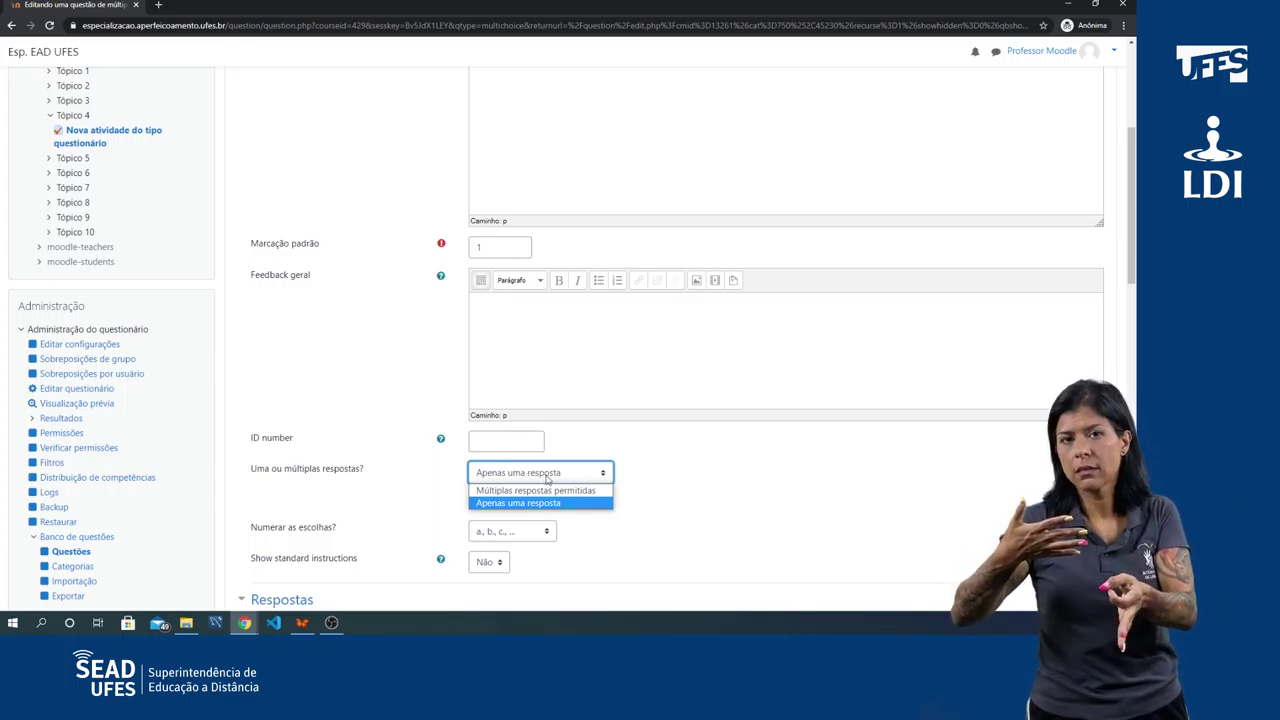
{"action": "left_click", "coordinate": [541, 503]}
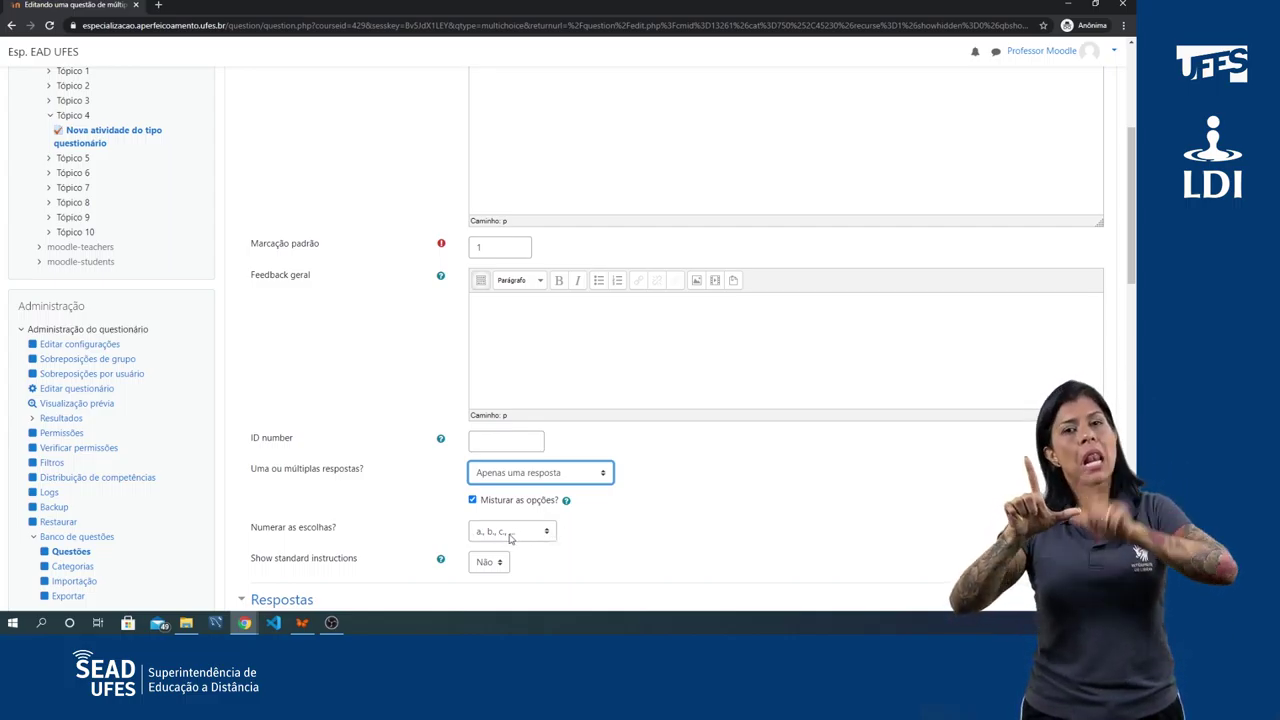
Collapse the Geral section and enter "Uva" as choice 1 and "Maçã" as choice 2.
{"action": "scroll", "coordinate": [737, 466], "scroll_direction": "down", "scroll_amount": 2}
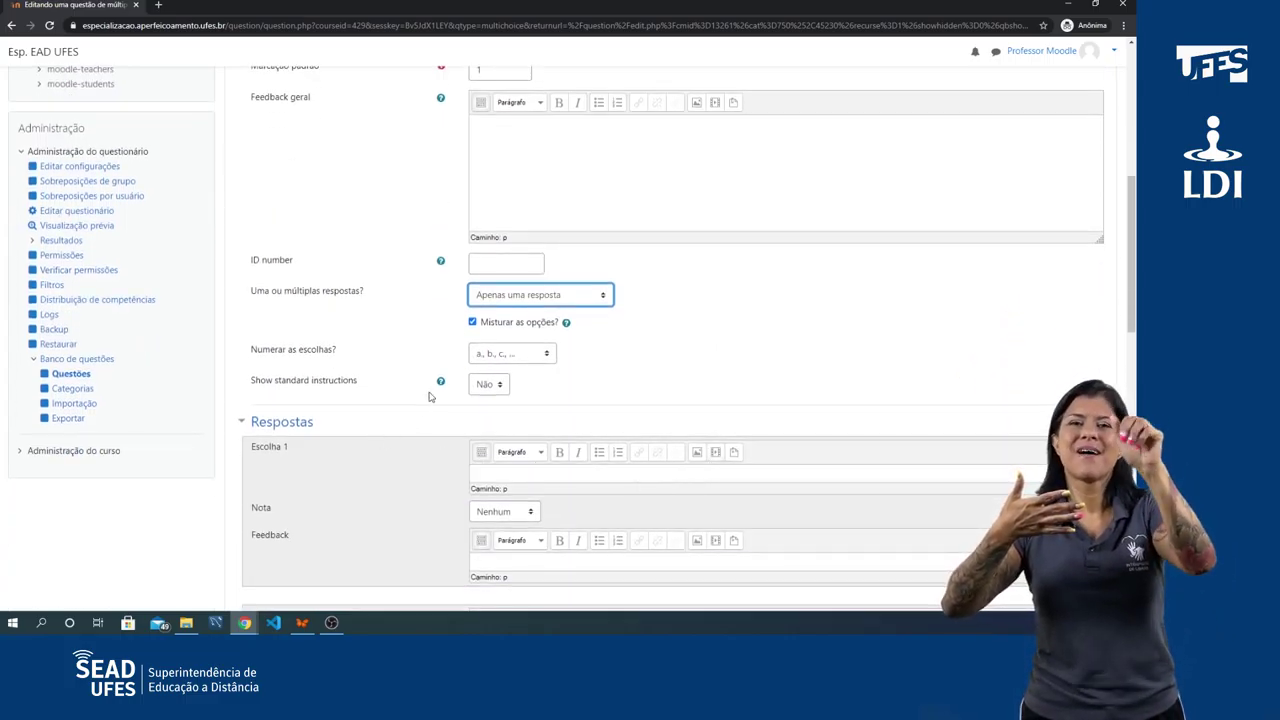
{"action": "scroll", "coordinate": [410, 360], "scroll_direction": "up", "scroll_amount": 3}
{"action": "scroll", "coordinate": [400, 335], "scroll_direction": "up", "scroll_amount": 3}
{"action": "left_click", "coordinate": [241, 229]}
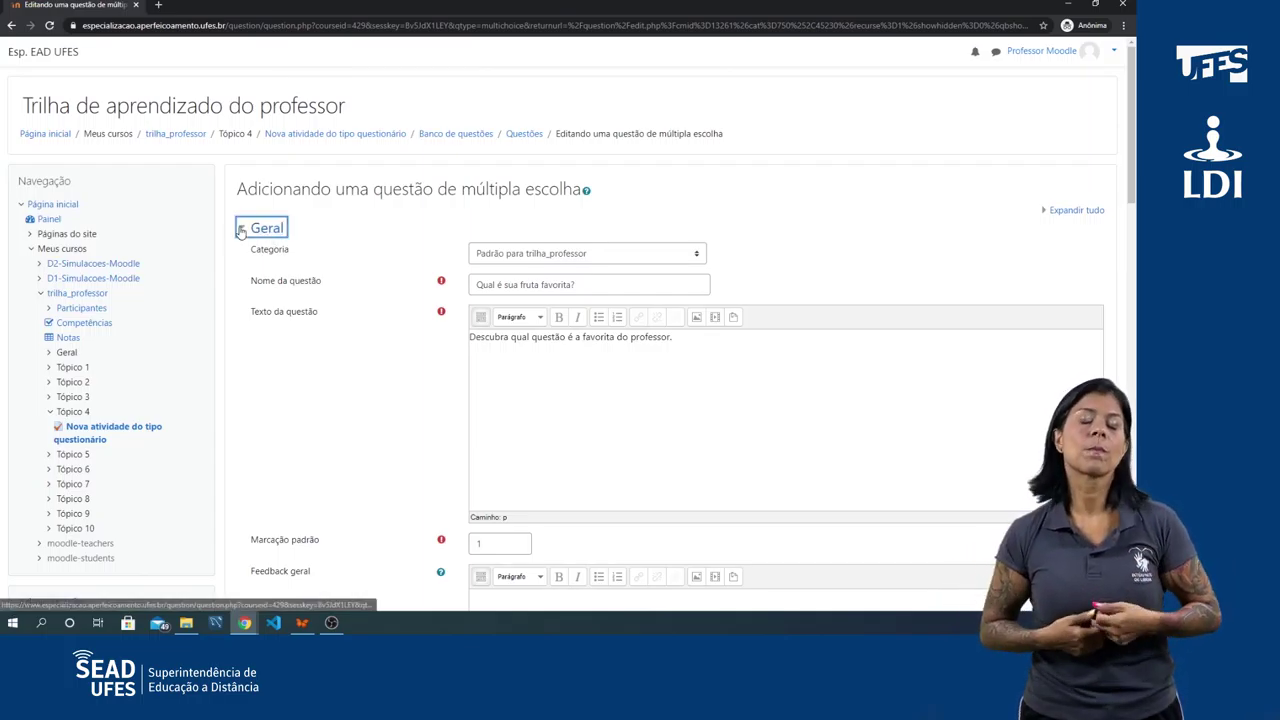
{"action": "scroll", "coordinate": [480, 300], "scroll_direction": "down", "scroll_amount": 1}
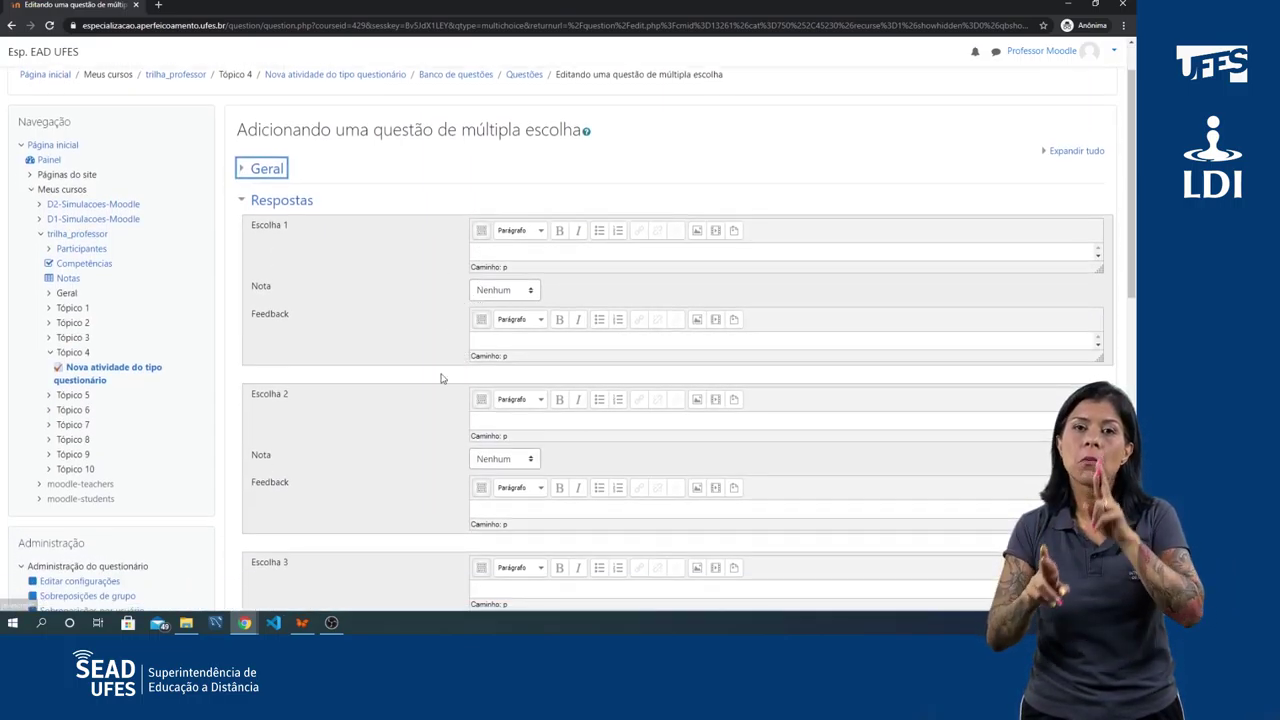
{"action": "left_click", "coordinate": [489, 249]}
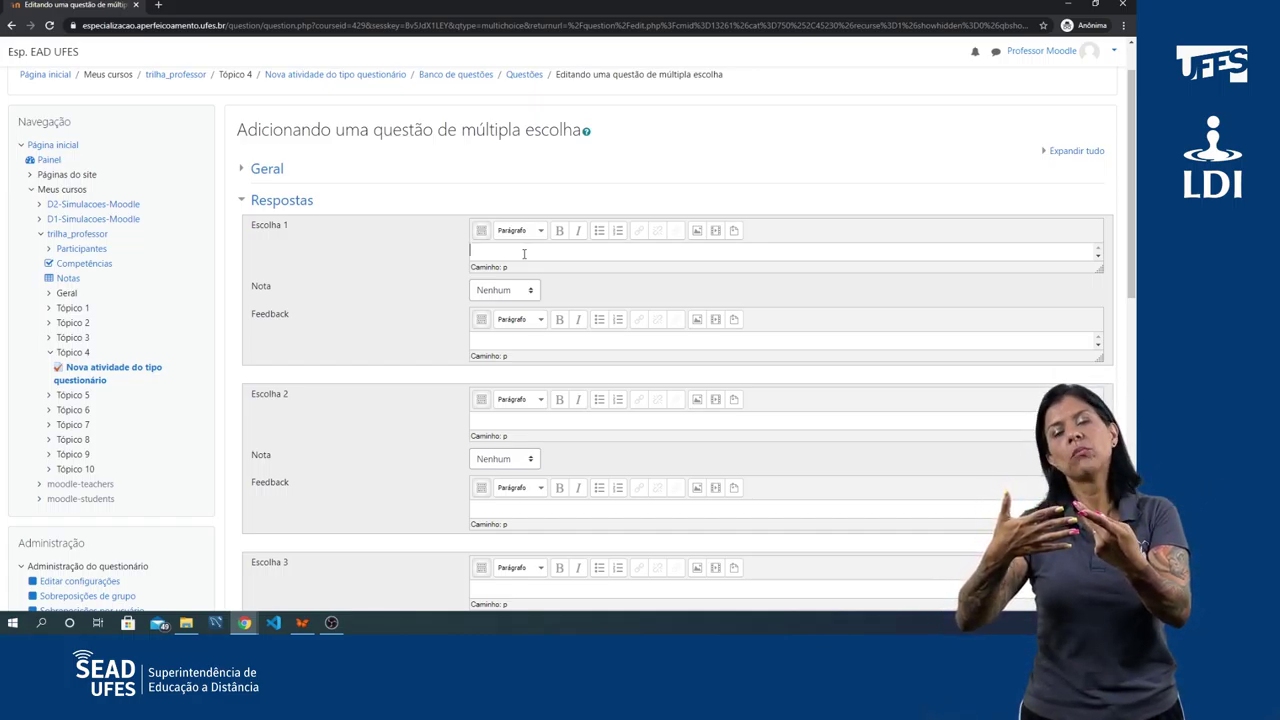
{"action": "type", "text": "Uva"}
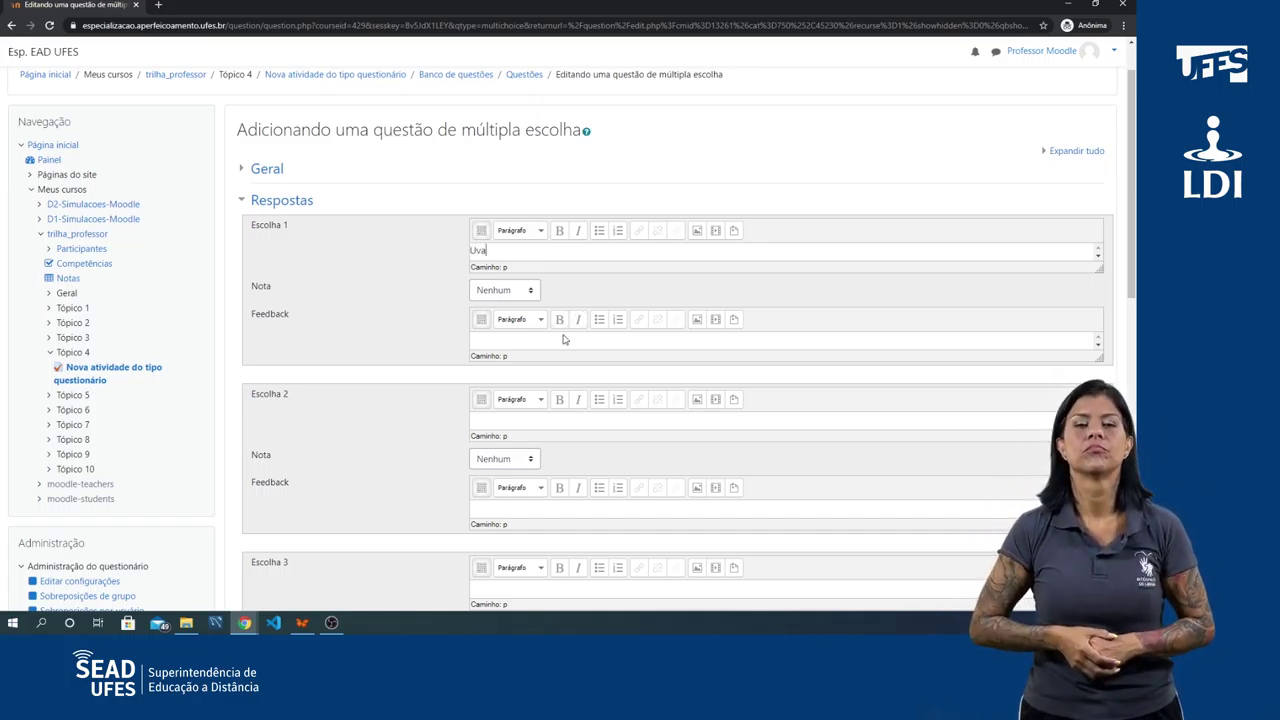
{"action": "left_click", "coordinate": [489, 417]}
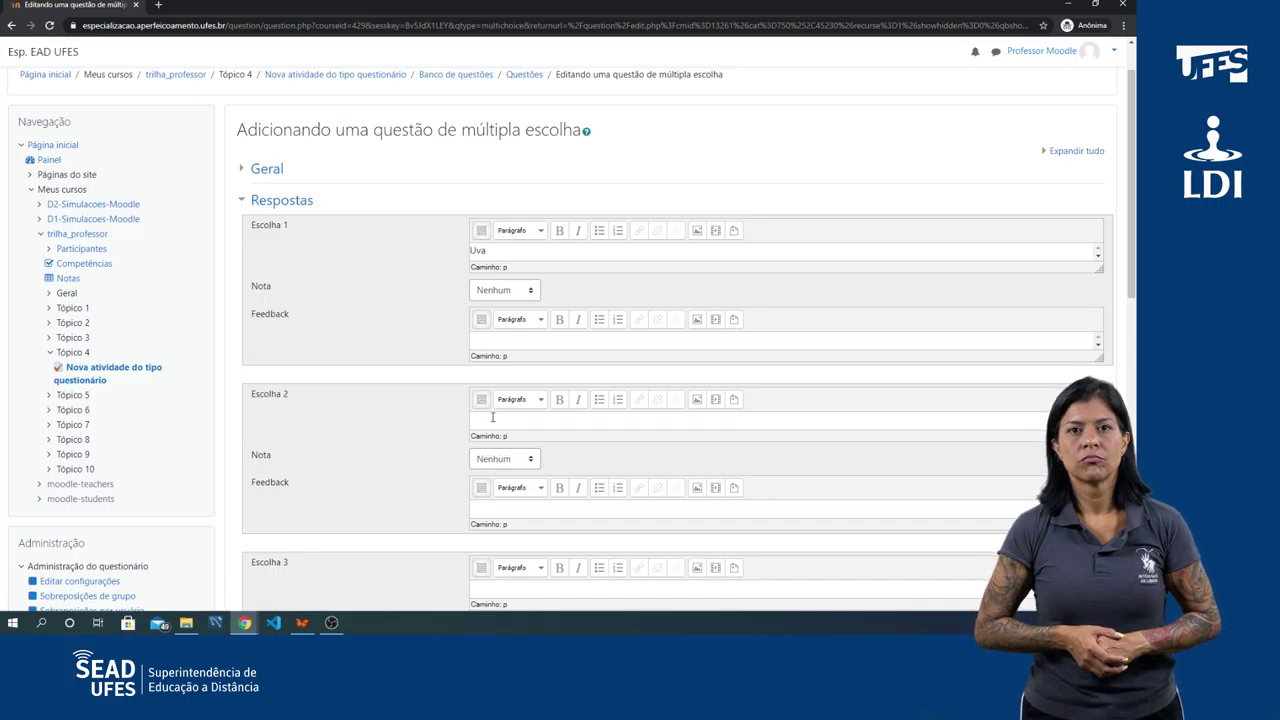
{"action": "type", "text": "Maça"}
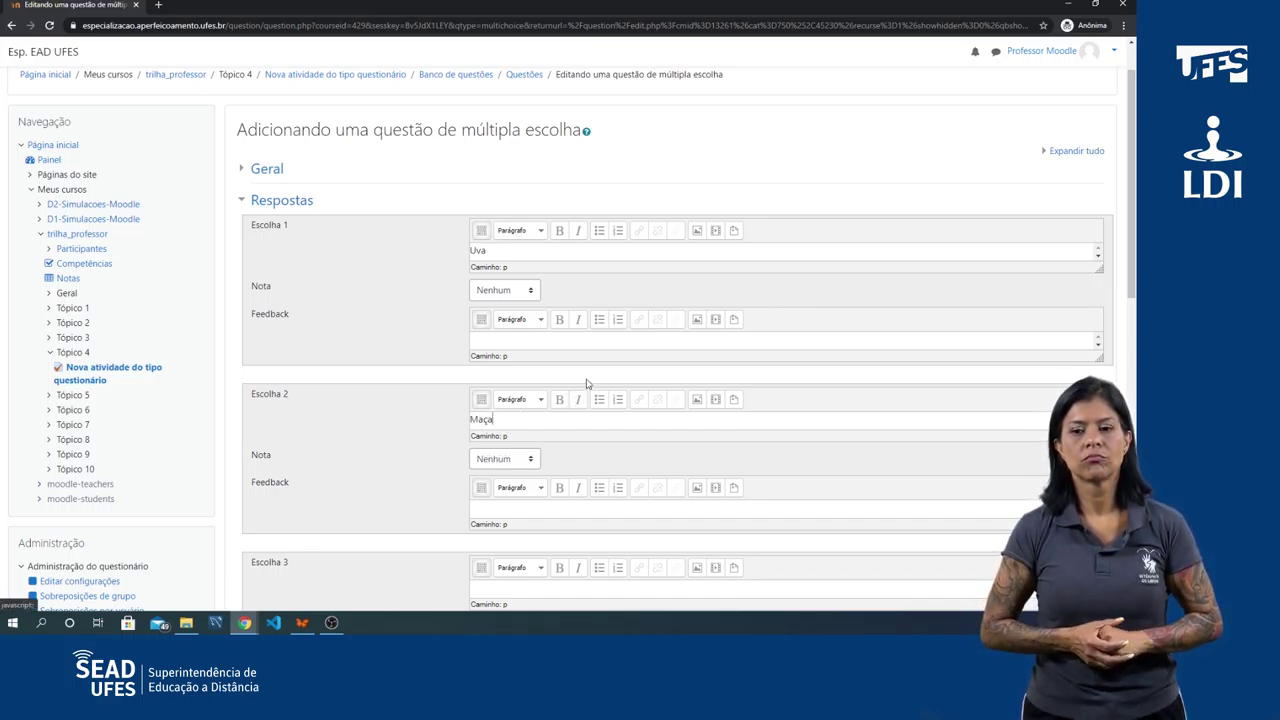
Enter "Banana" as choice 3, "Manga" as choice 4 and "Abacaxi" as choice 5.
{"action": "scroll", "coordinate": [587, 383], "scroll_direction": "down", "scroll_amount": 3}
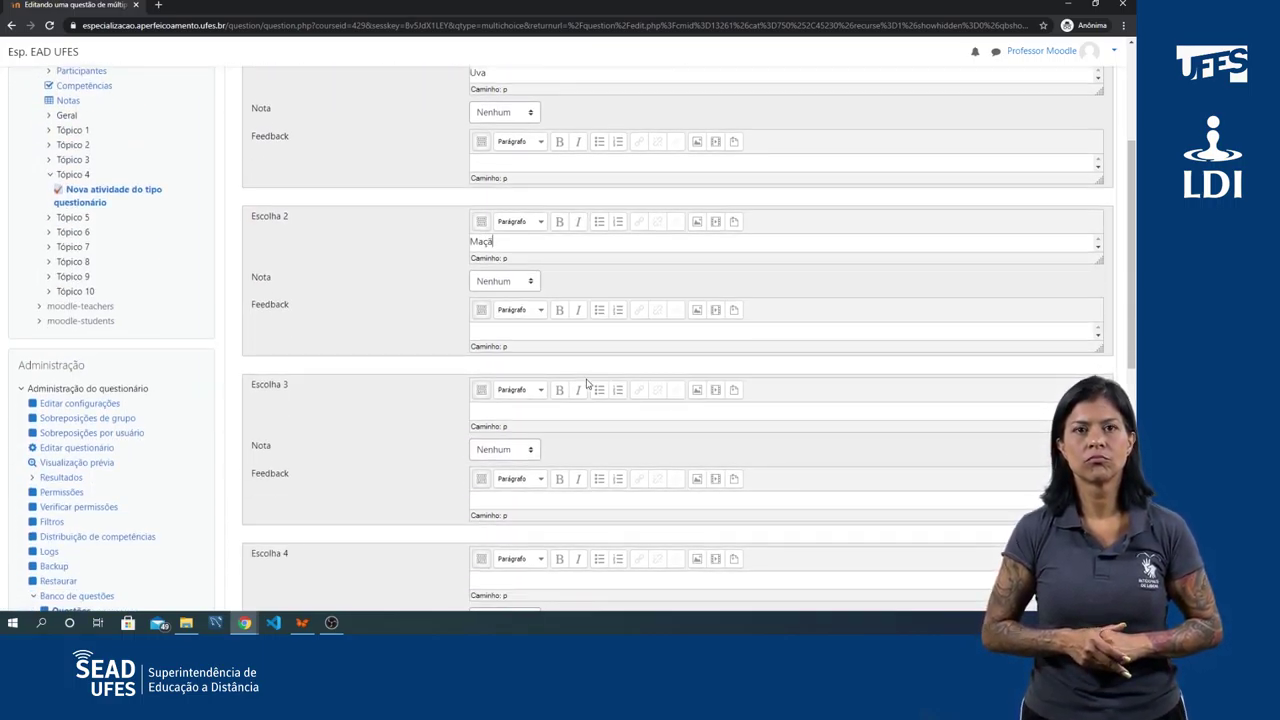
{"action": "left_click", "coordinate": [517, 411]}
{"action": "type", "text": "Bana"}
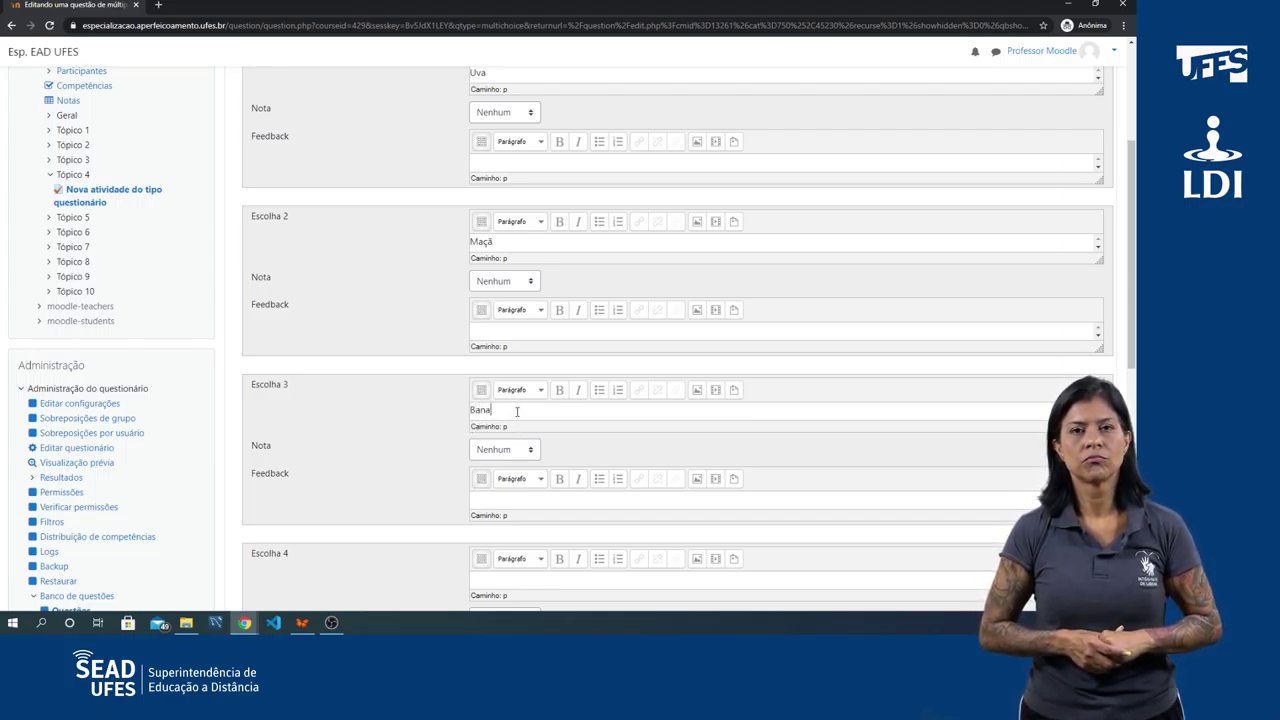
{"action": "type", "text": "na"}
{"action": "scroll", "coordinate": [517, 411], "scroll_direction": "down", "scroll_amount": 3}
{"action": "left_click", "coordinate": [518, 400]}
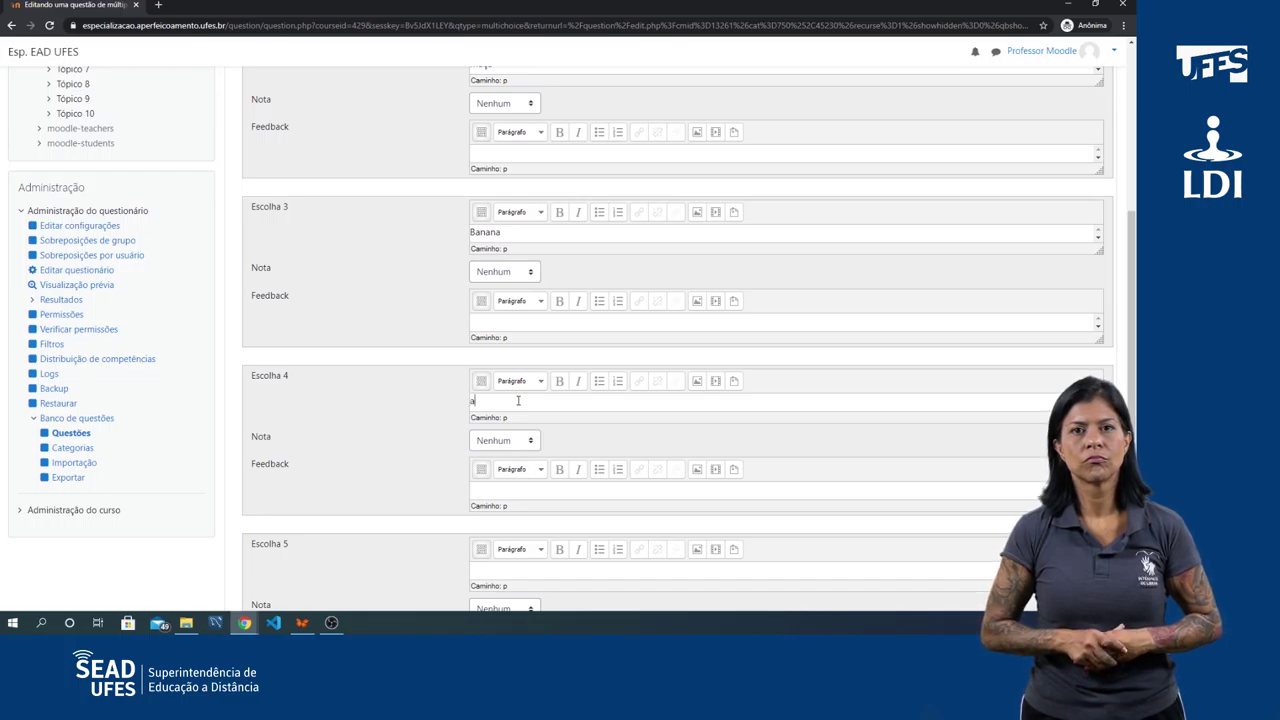
{"action": "type", "text": "Manga"}
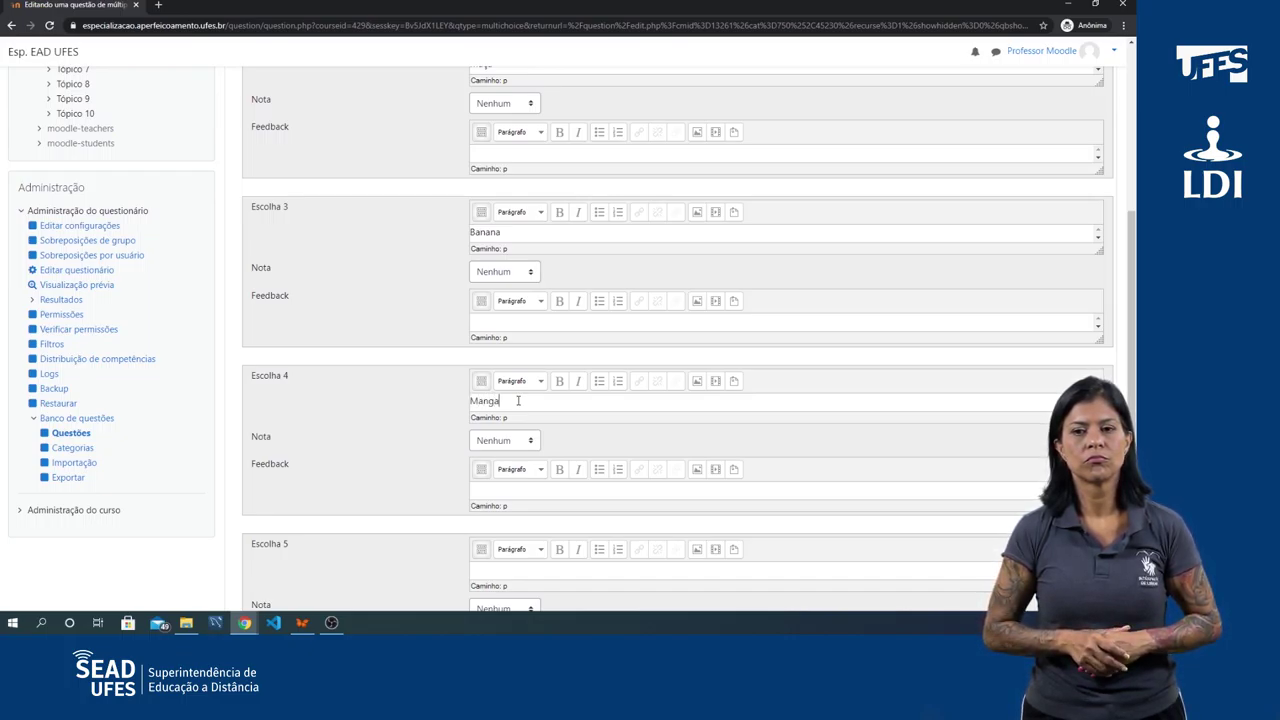
{"action": "left_click", "coordinate": [477, 570]}
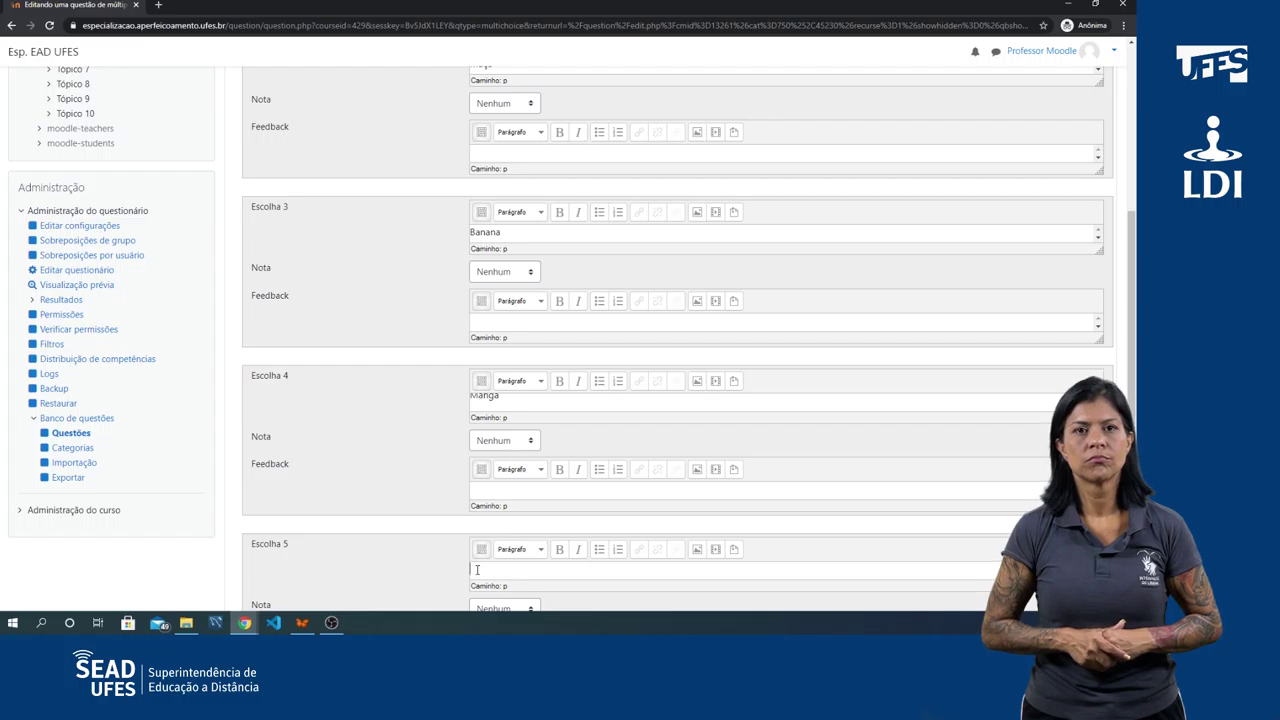
{"action": "type", "text": "Abacax"}
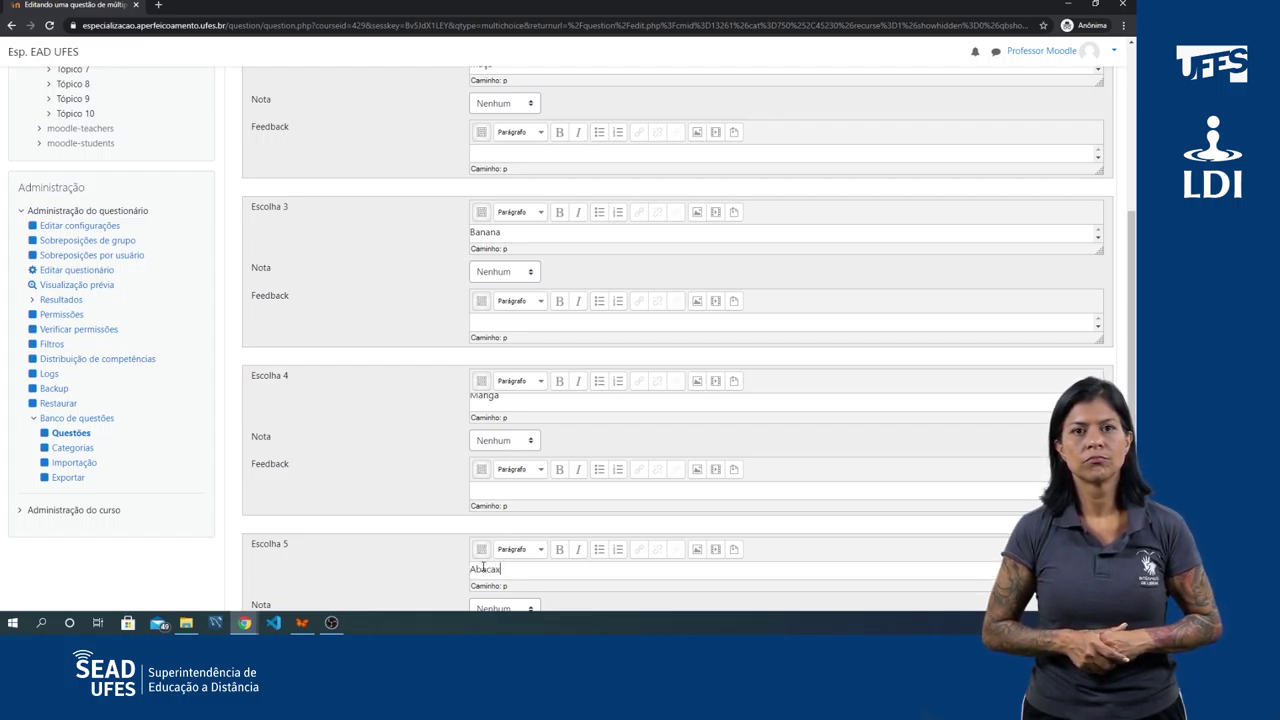
{"action": "type", "text": "i"}
Set the grade of choice 3, "Banana", to 100% to mark it as the correct answer.
{"action": "scroll", "coordinate": [620, 385], "scroll_direction": "up", "scroll_amount": 2}
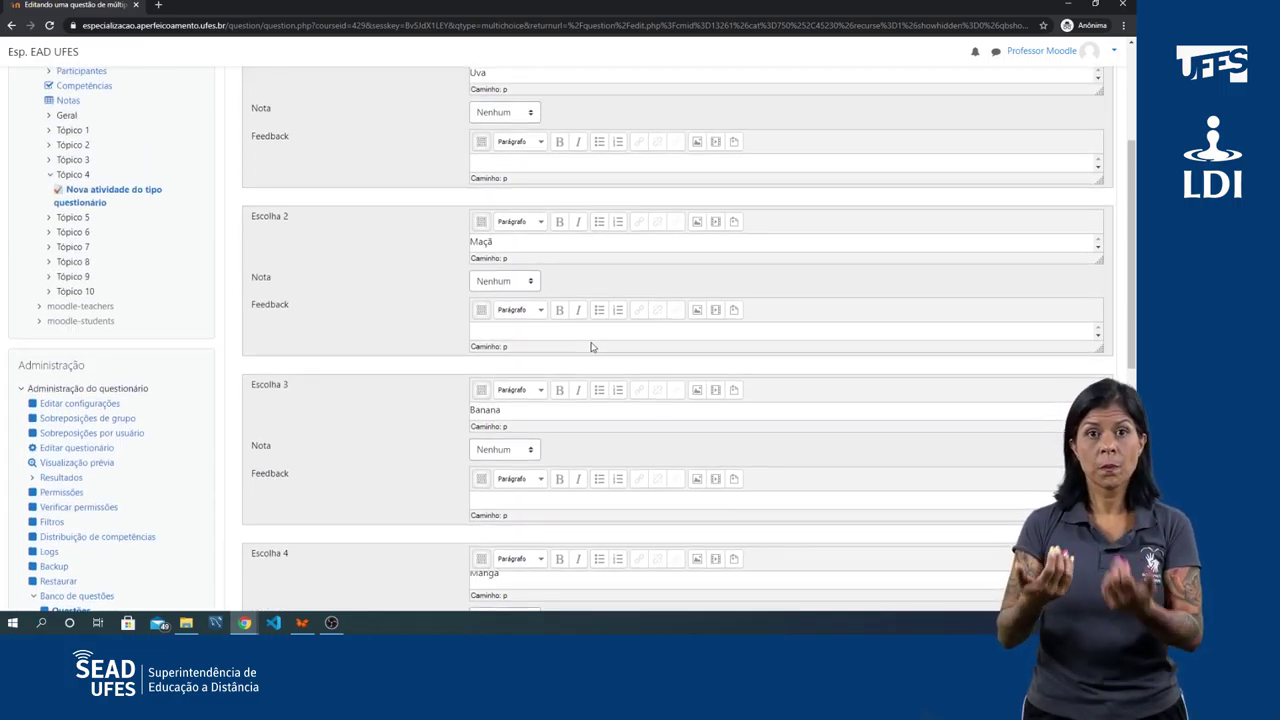
{"action": "scroll", "coordinate": [596, 320], "scroll_direction": "up", "scroll_amount": 3}
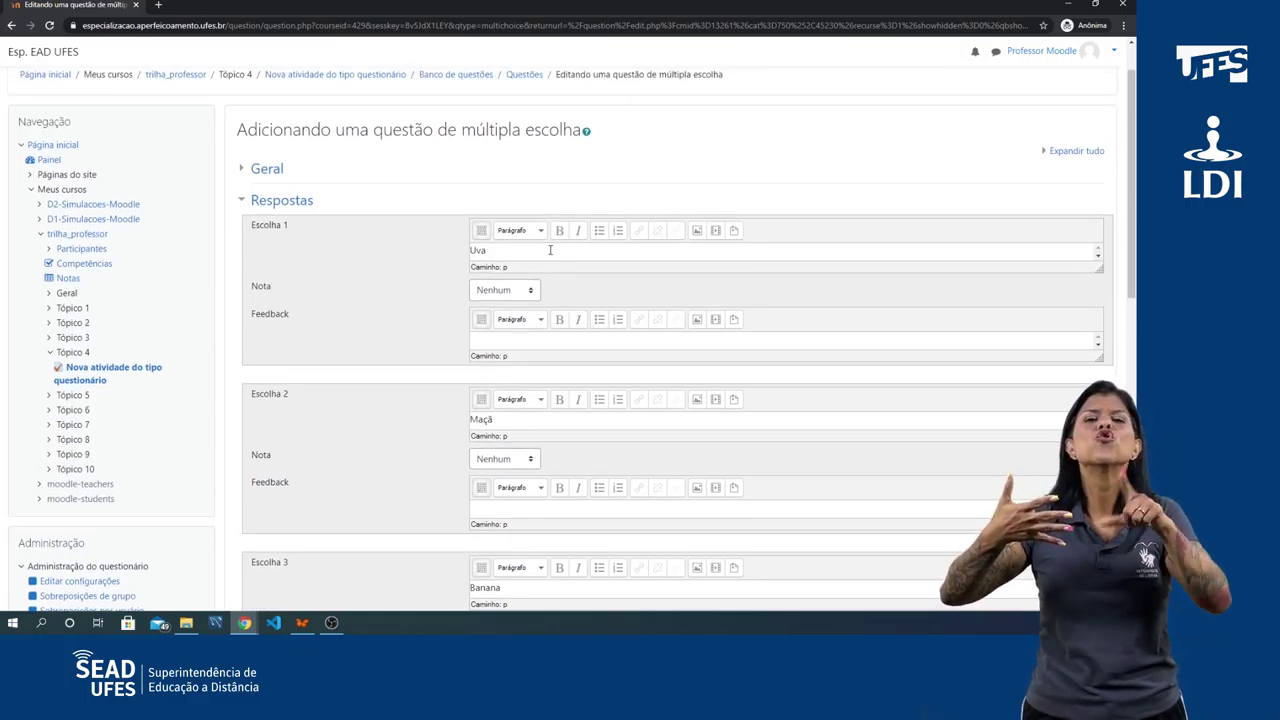
{"action": "scroll", "coordinate": [566, 331], "scroll_direction": "down", "scroll_amount": 3}
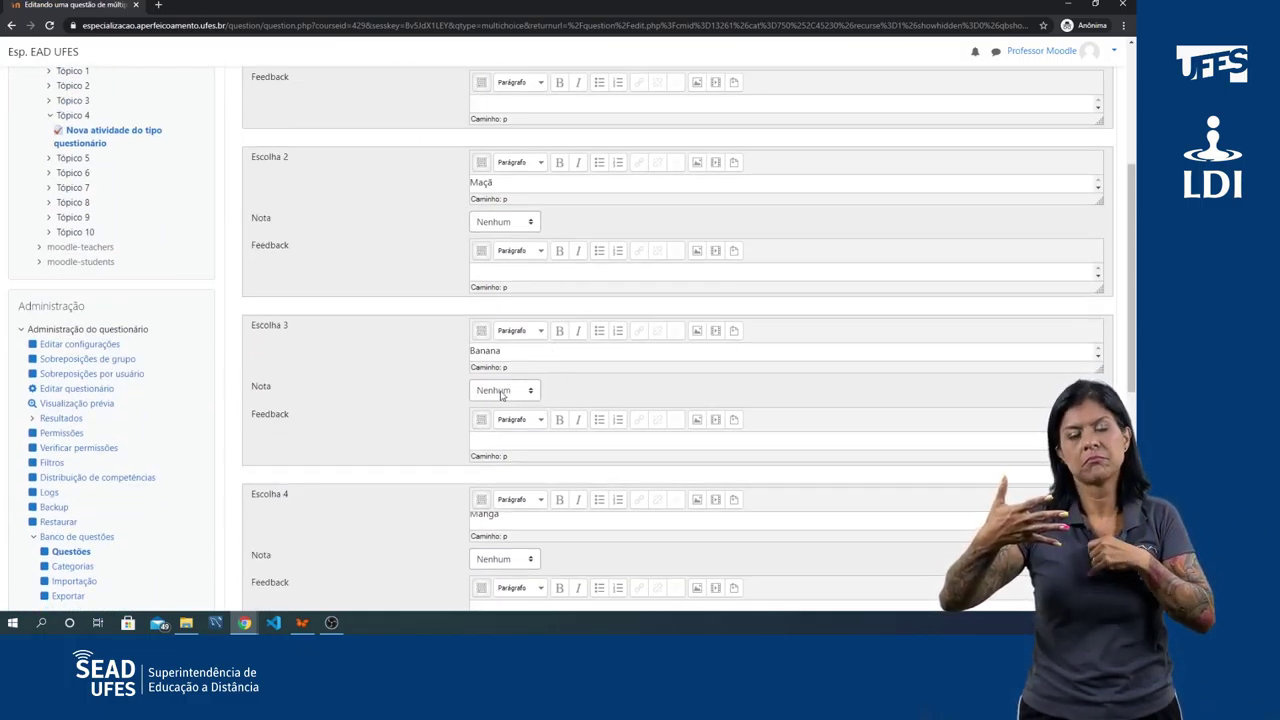
{"action": "left_click", "coordinate": [519, 397]}
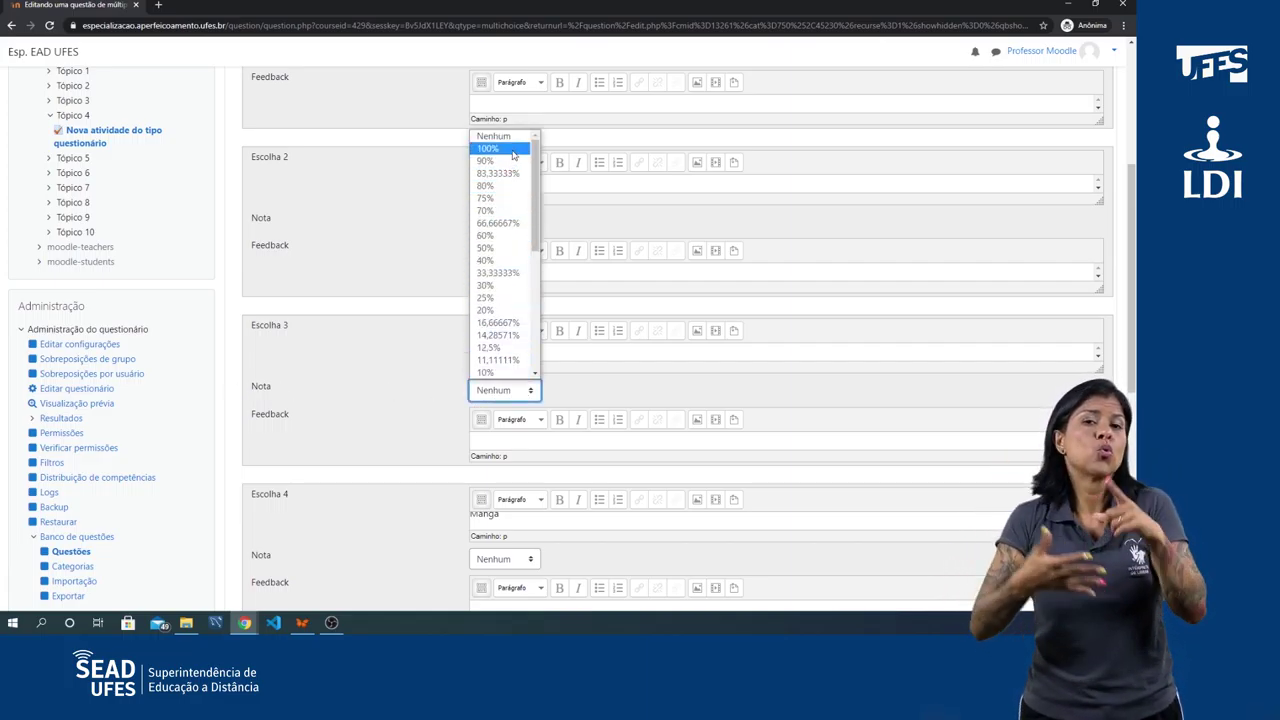
{"action": "left_click", "coordinate": [513, 150]}
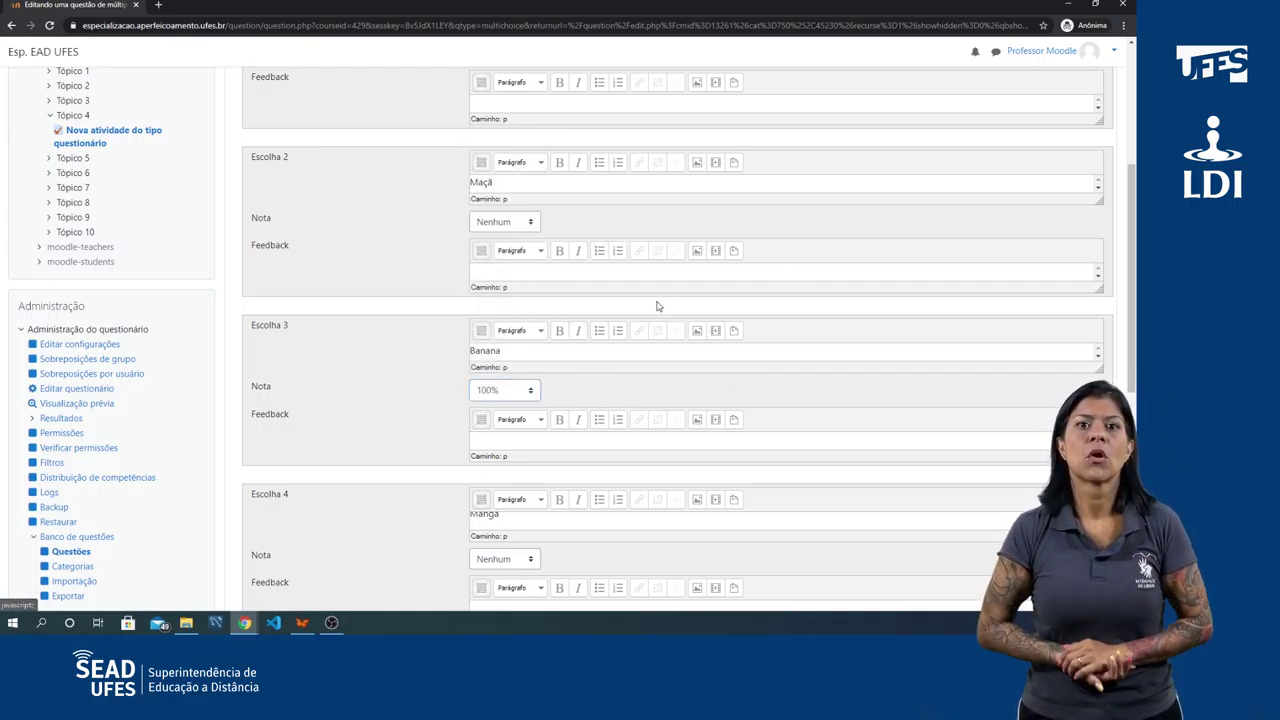
Check the grades of the remaining choices and save the question to the question bank.
{"action": "scroll", "coordinate": [657, 303], "scroll_direction": "down", "scroll_amount": 2}
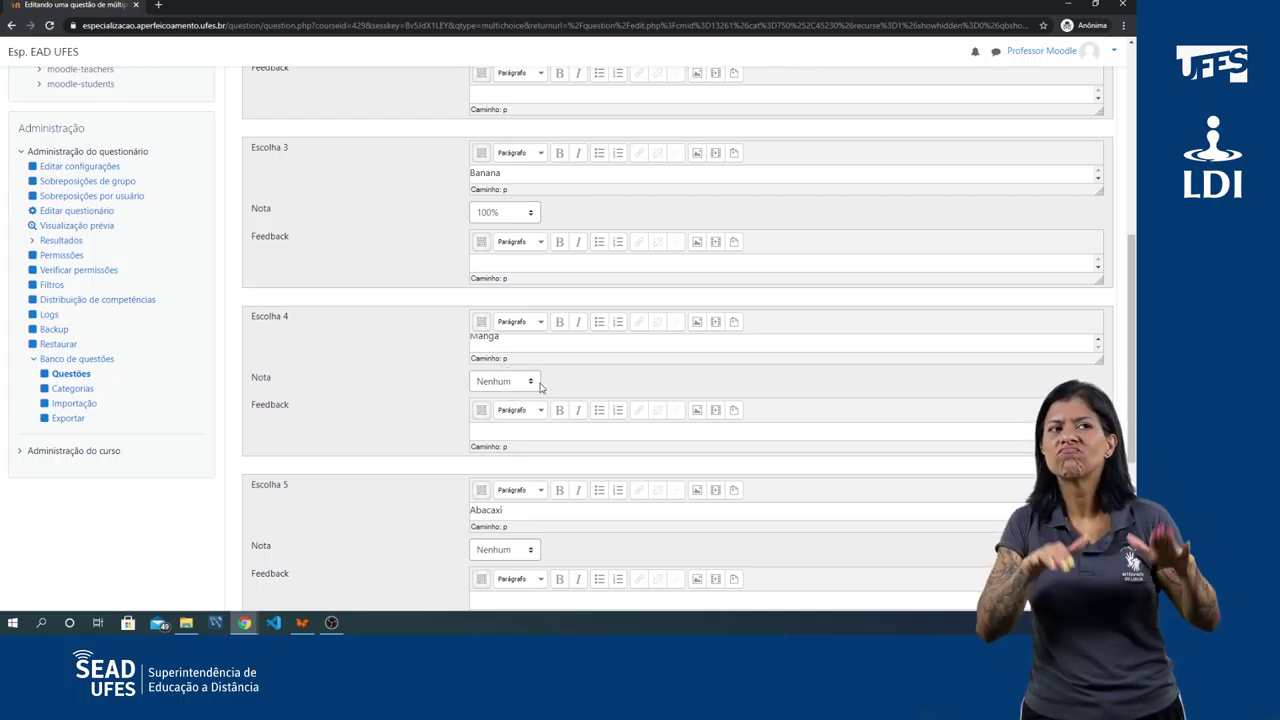
{"action": "scroll", "coordinate": [618, 398], "scroll_direction": "up", "scroll_amount": 1}
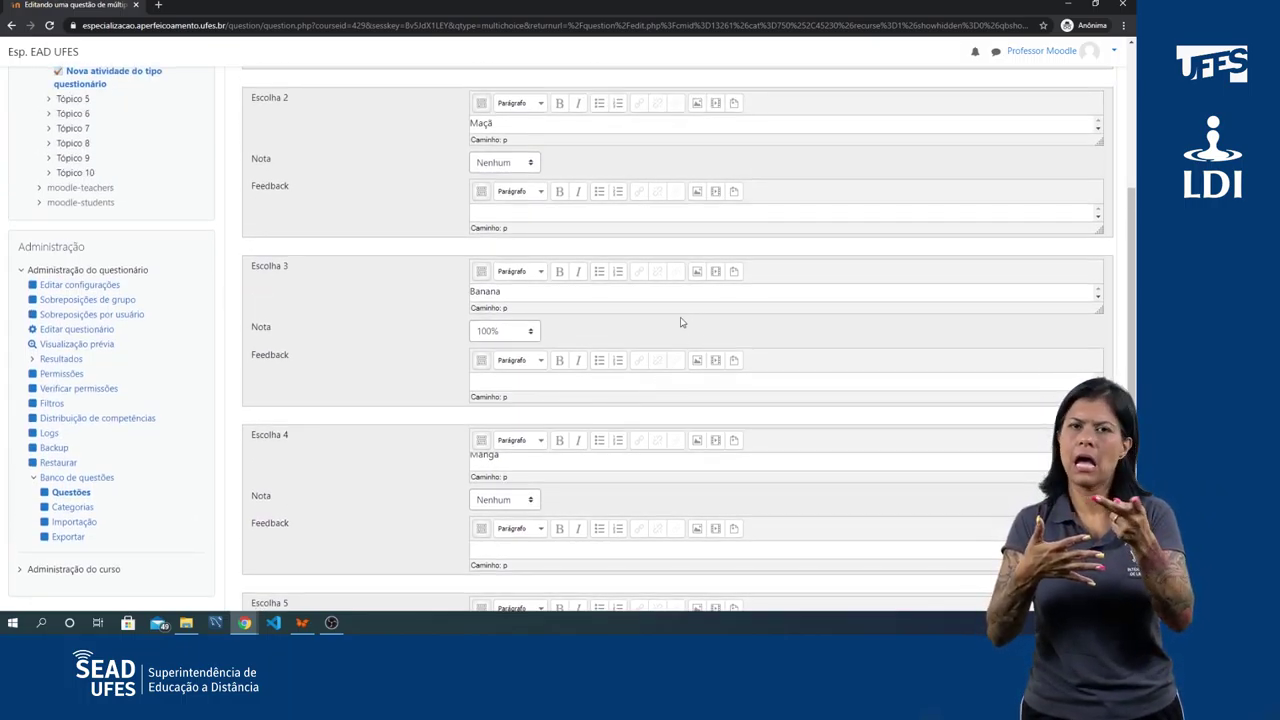
{"action": "scroll", "coordinate": [680, 322], "scroll_direction": "down", "scroll_amount": 3}
{"action": "scroll", "coordinate": [659, 349], "scroll_direction": "down", "scroll_amount": 2}
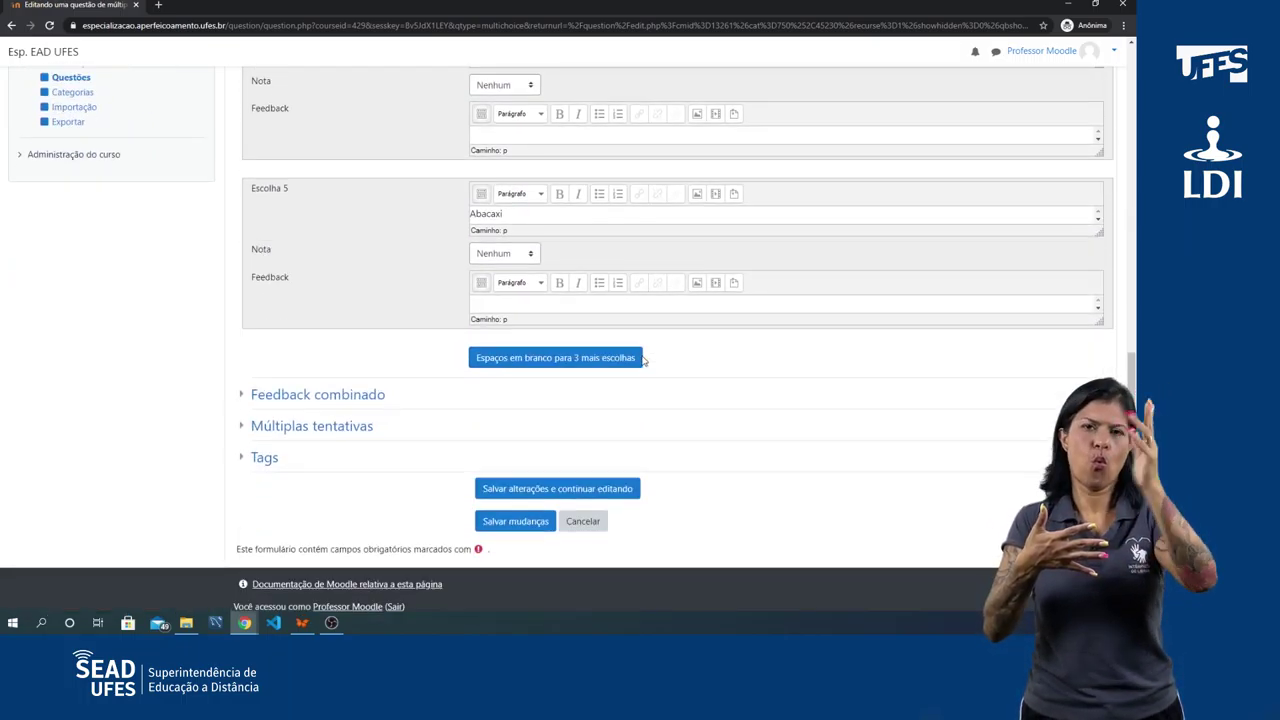
{"action": "left_click", "coordinate": [515, 522]}
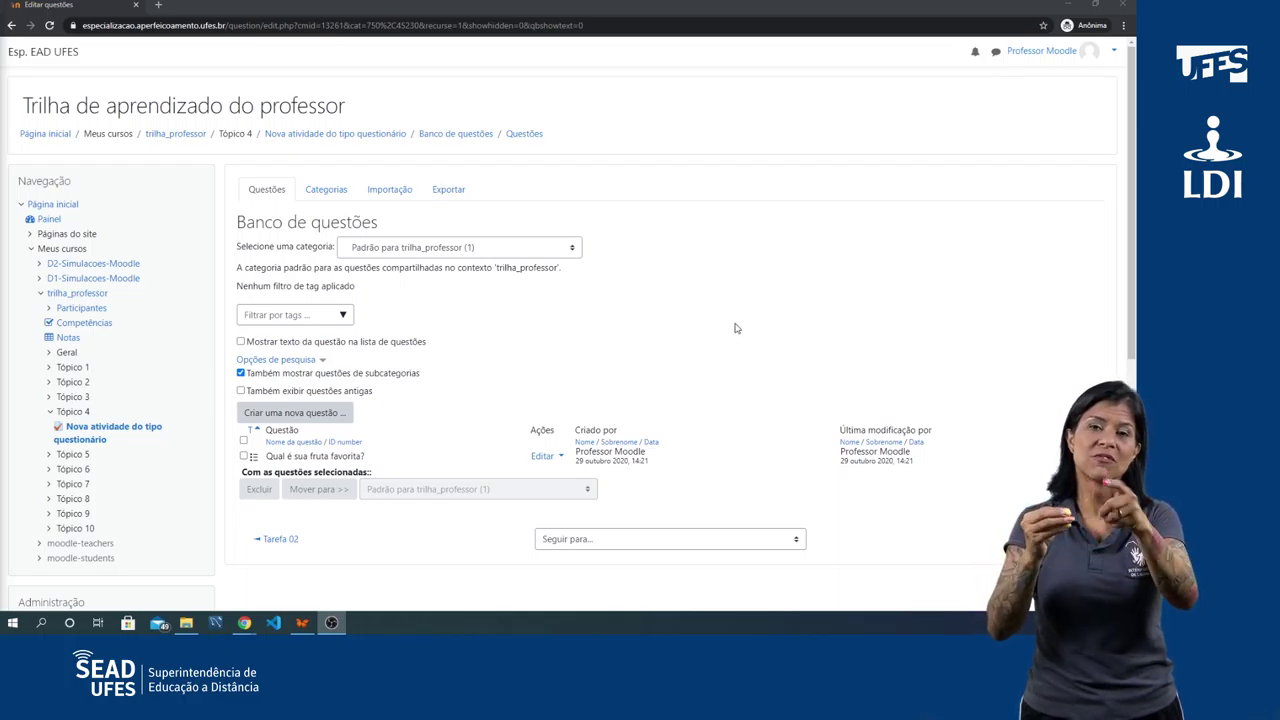
Start a new question of the type Dissertação in the question bank.
{"action": "left_click", "coordinate": [304, 421]}
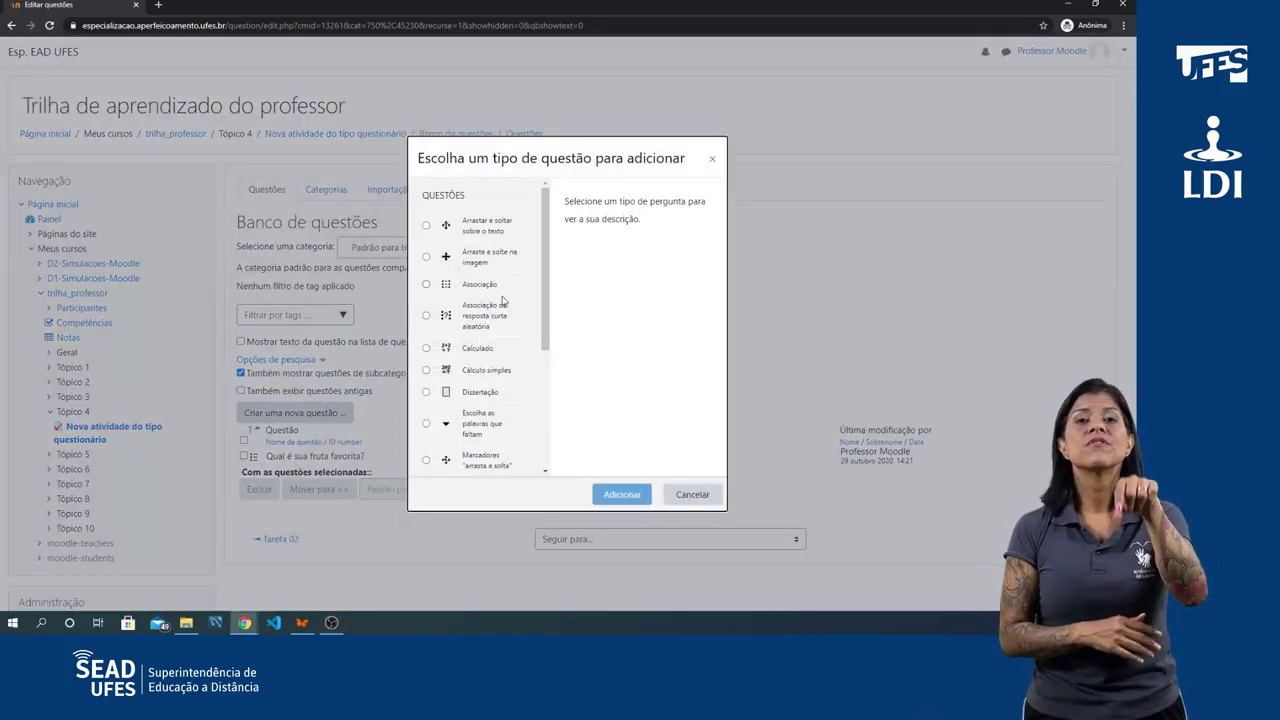
{"action": "left_click", "coordinate": [426, 393]}
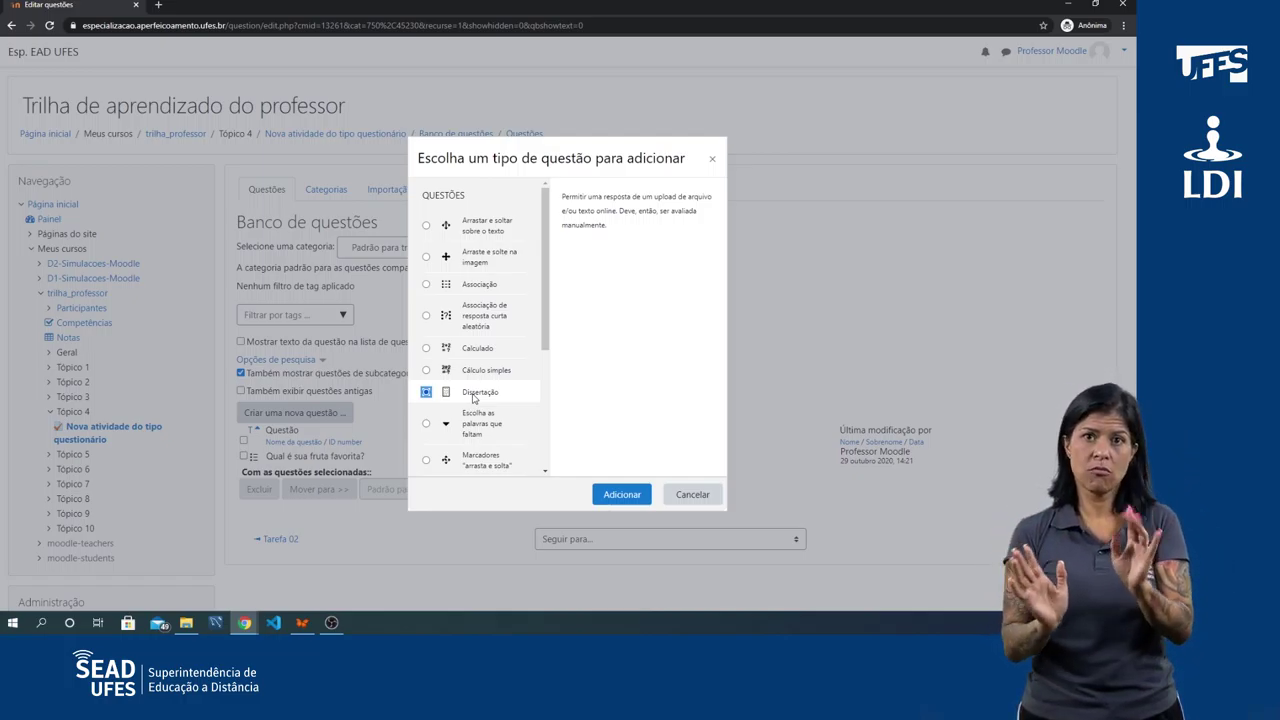
{"action": "left_click", "coordinate": [620, 495]}
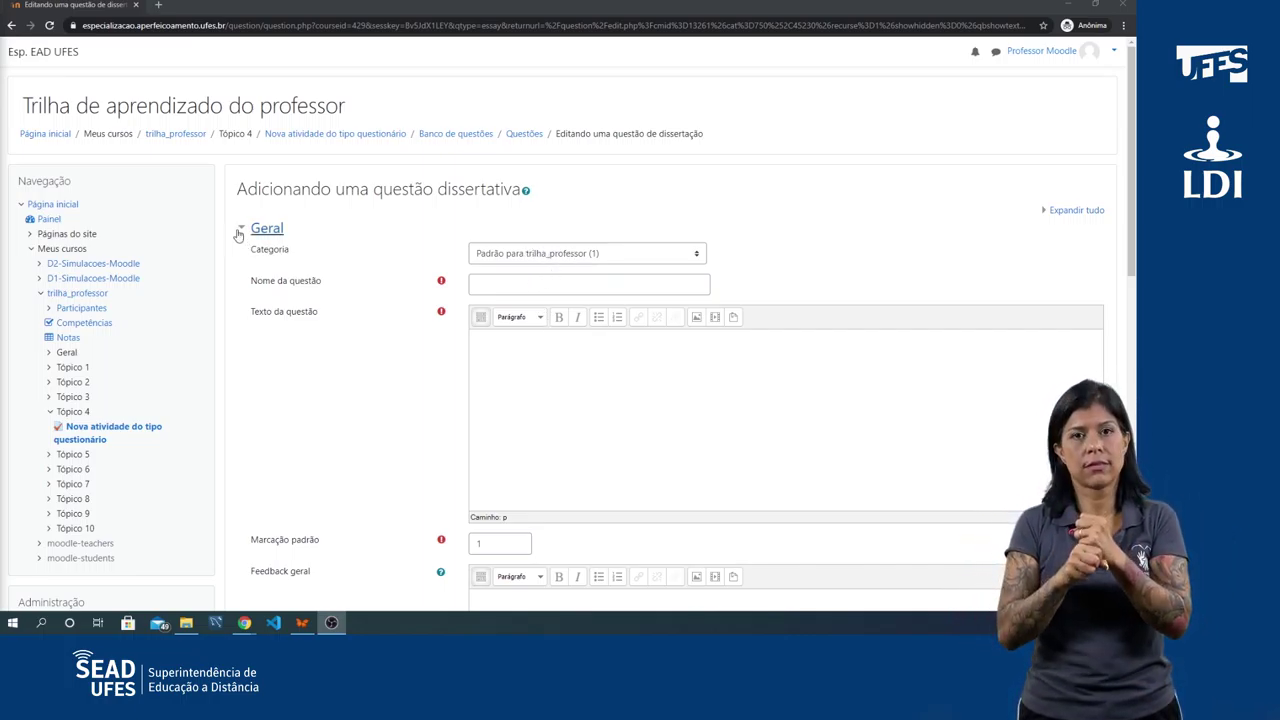
Examine the Geral, Opções de resposta, Modelo de Resposta and Selecionador de informações sections of the essay question form, collapsing each one.
{"action": "scroll", "coordinate": [528, 348], "scroll_direction": "down", "scroll_amount": 2}
{"action": "left_click", "coordinate": [504, 366]}
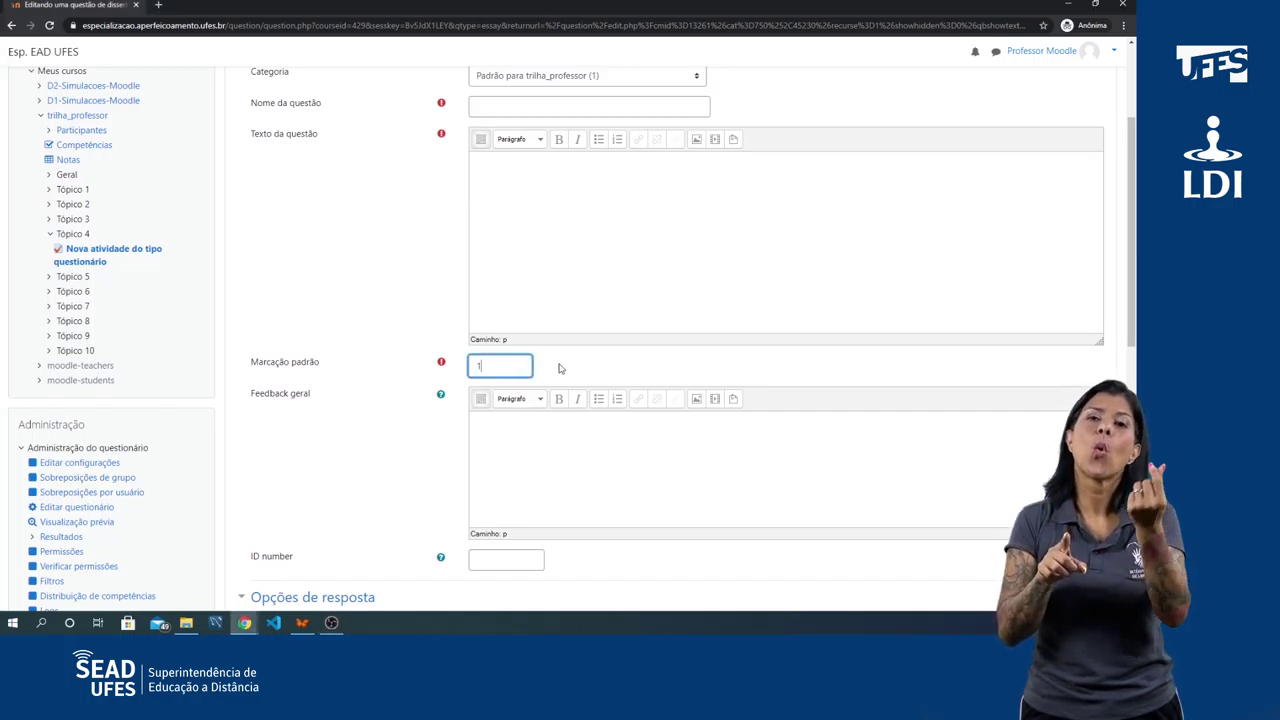
{"action": "scroll", "coordinate": [560, 366], "scroll_direction": "down", "scroll_amount": 1}
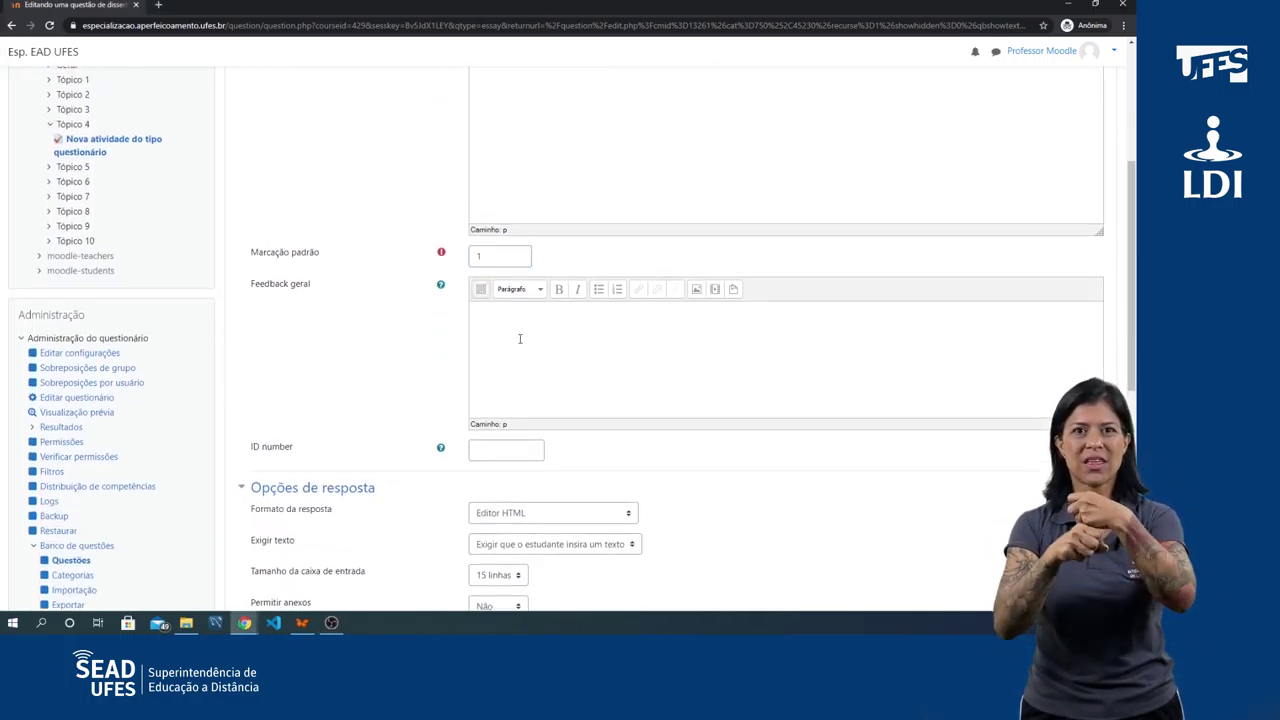
{"action": "scroll", "coordinate": [558, 340], "scroll_direction": "up", "scroll_amount": 3}
{"action": "left_click", "coordinate": [243, 230]}
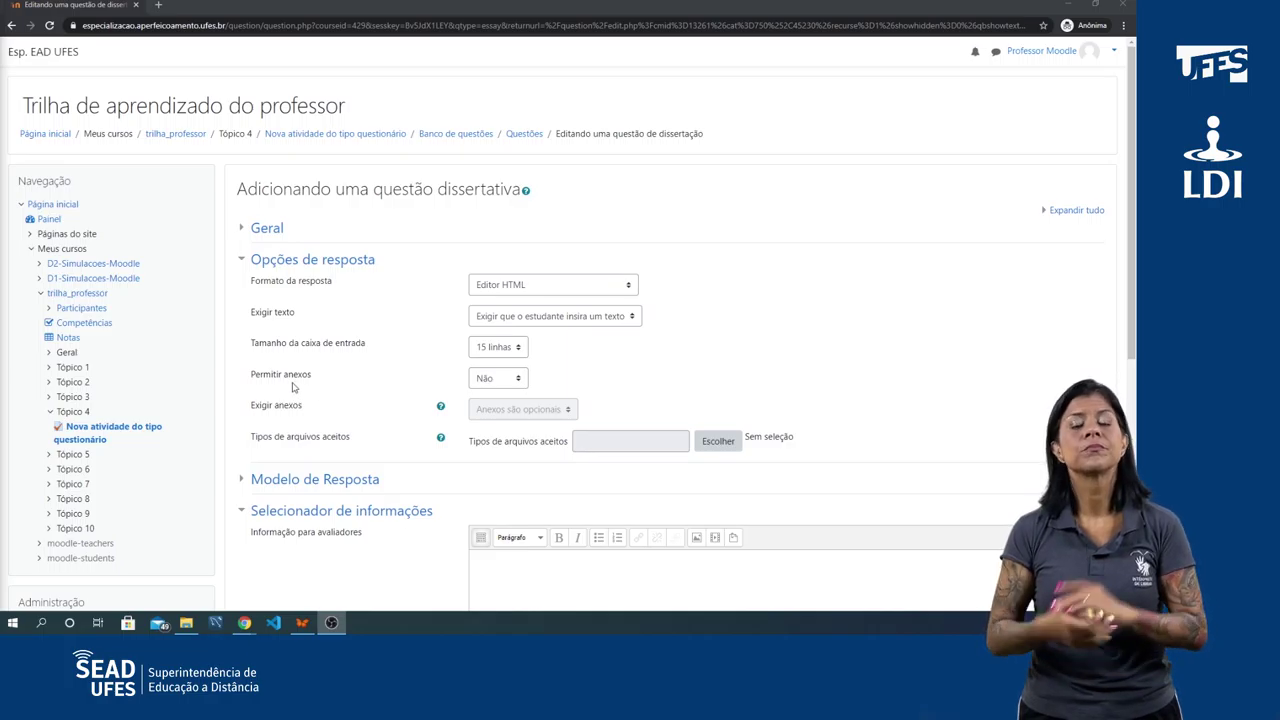
{"action": "left_click", "coordinate": [243, 262]}
{"action": "left_click", "coordinate": [250, 290]}
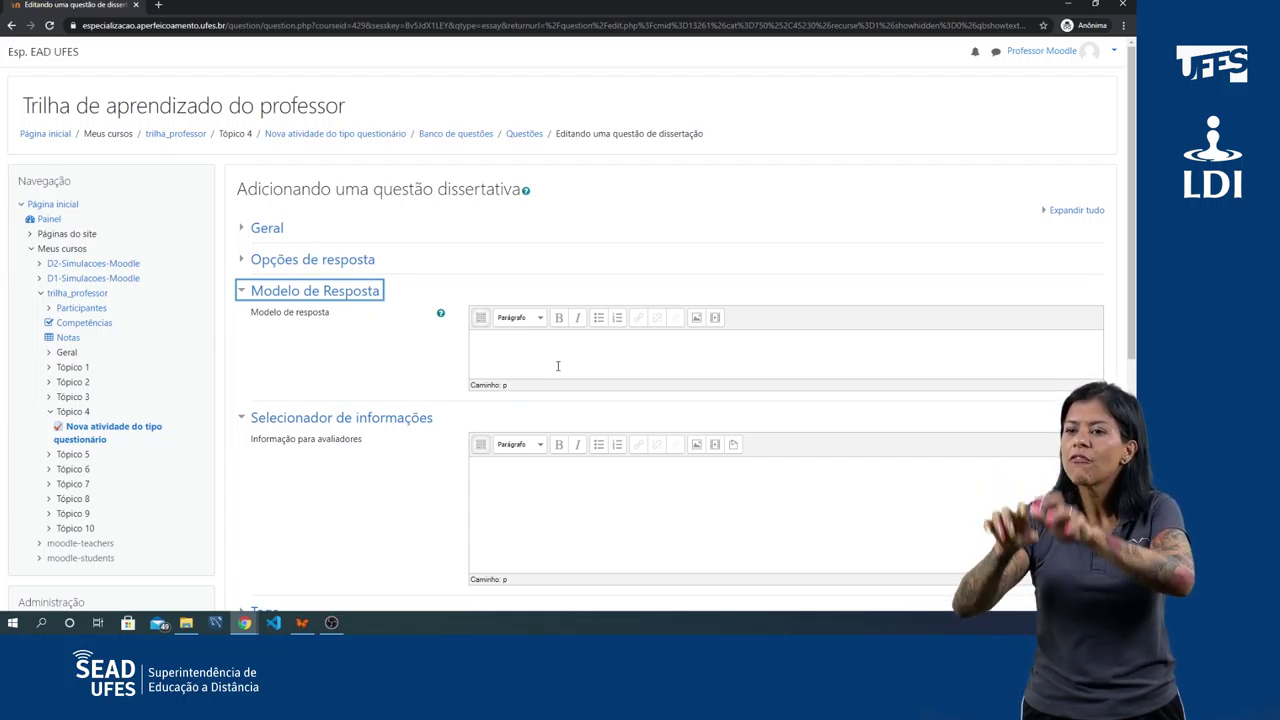
{"action": "left_click", "coordinate": [248, 299]}
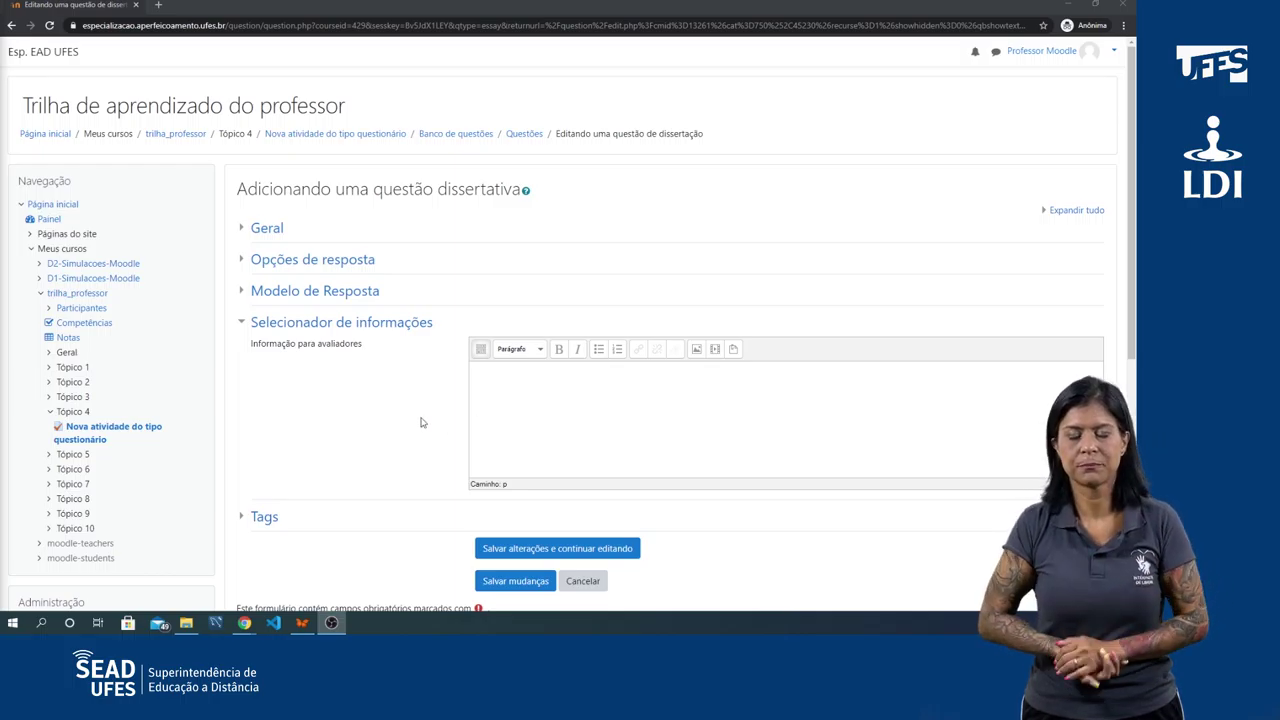
{"action": "left_click", "coordinate": [300, 323]}
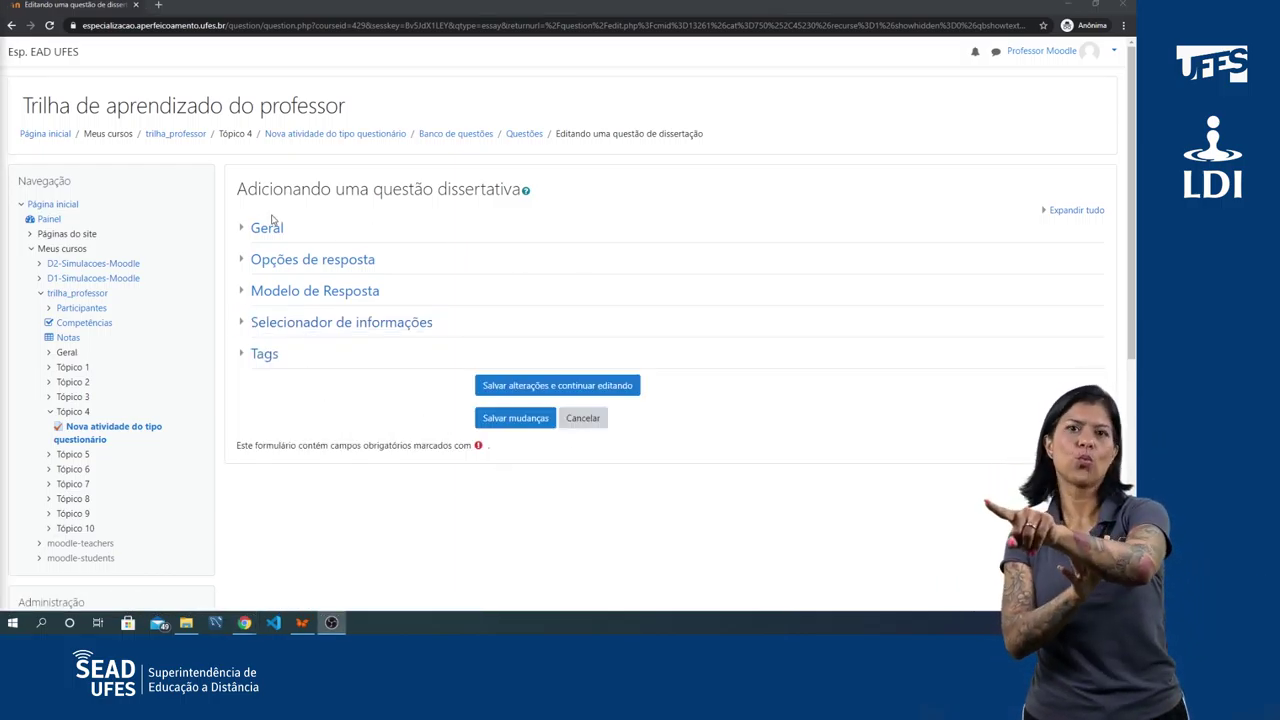
Expand the Geral section and enter "Descreva sua vida." as the question name.
{"action": "left_click", "coordinate": [240, 229]}
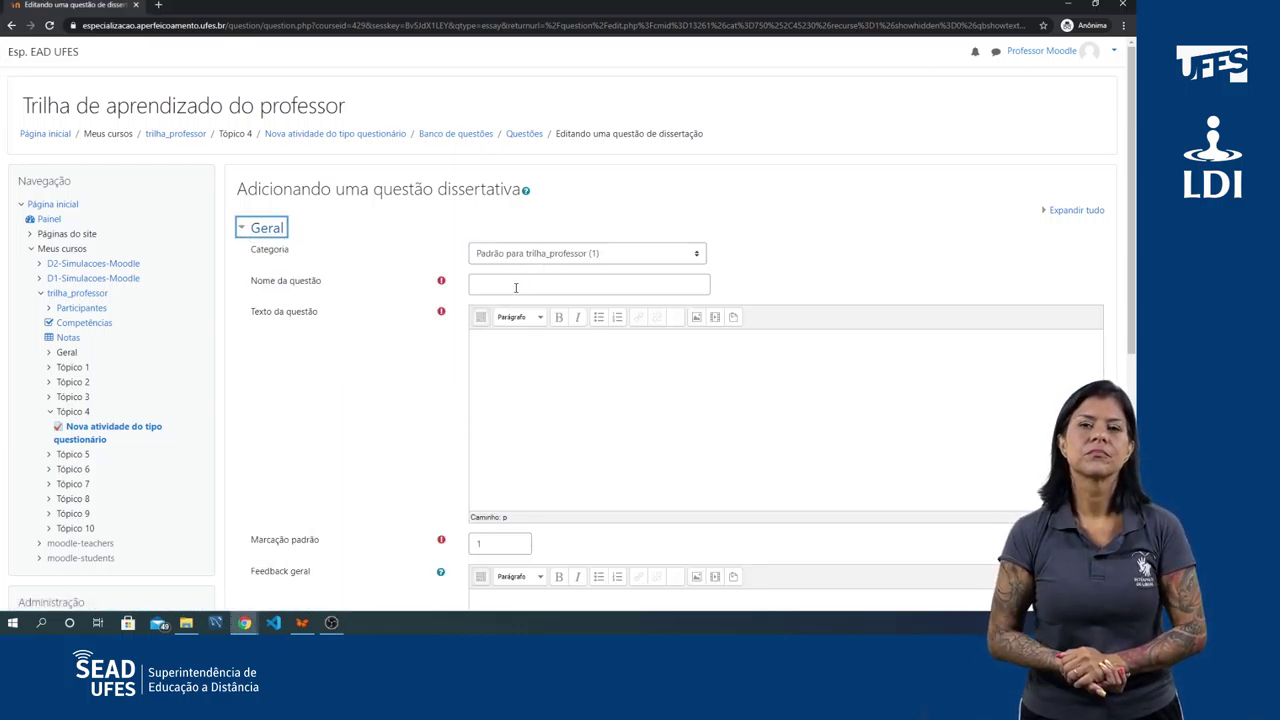
{"action": "left_click", "coordinate": [515, 287]}
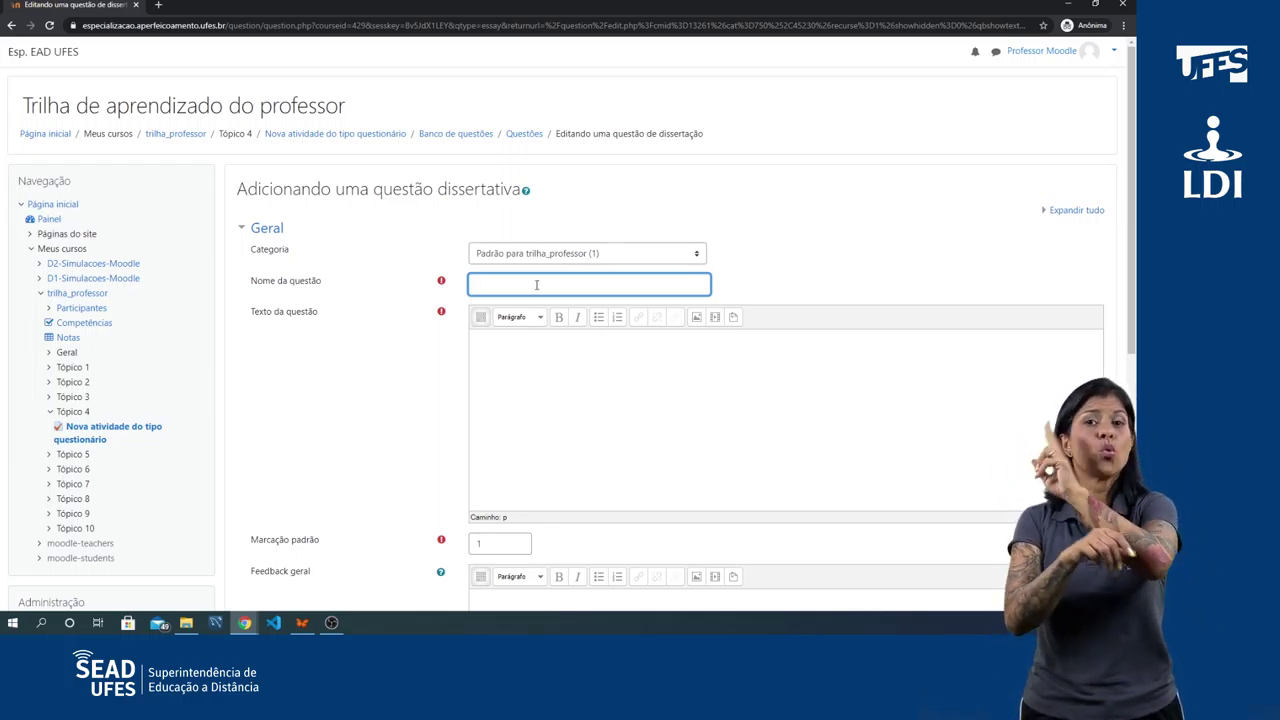
{"action": "type", "text": "Des"}
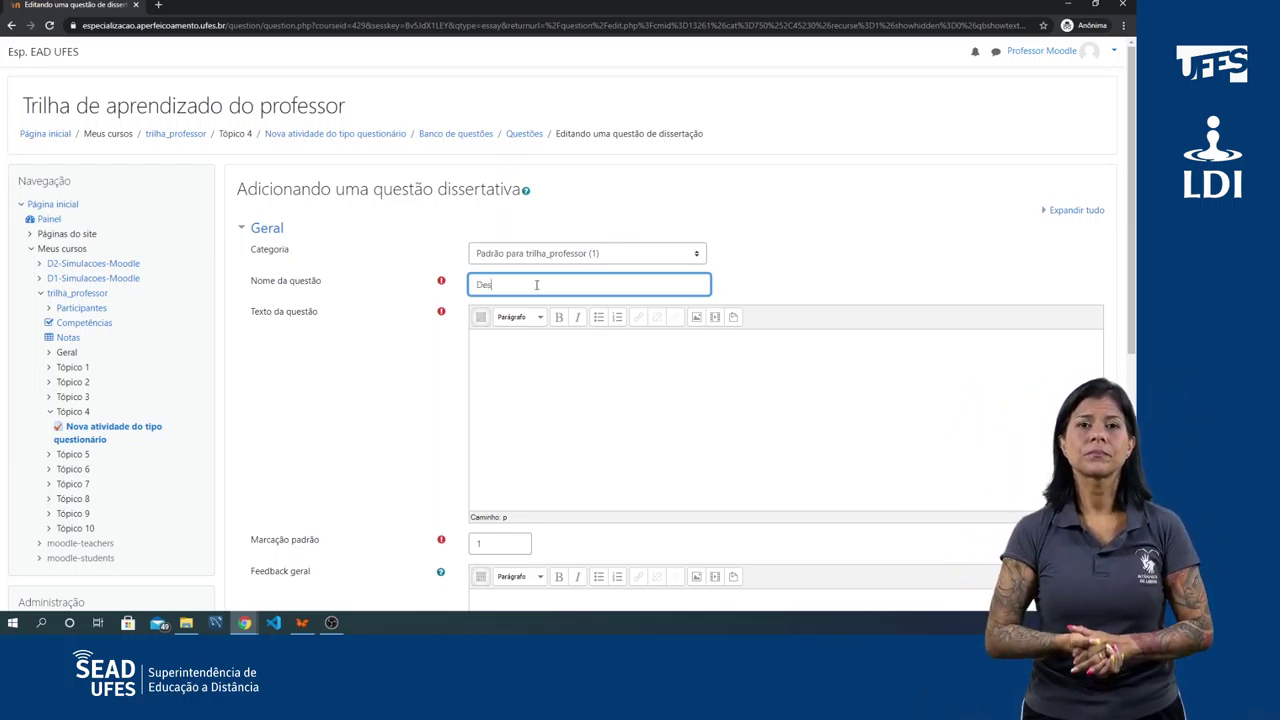
{"action": "type", "text": "creva"}
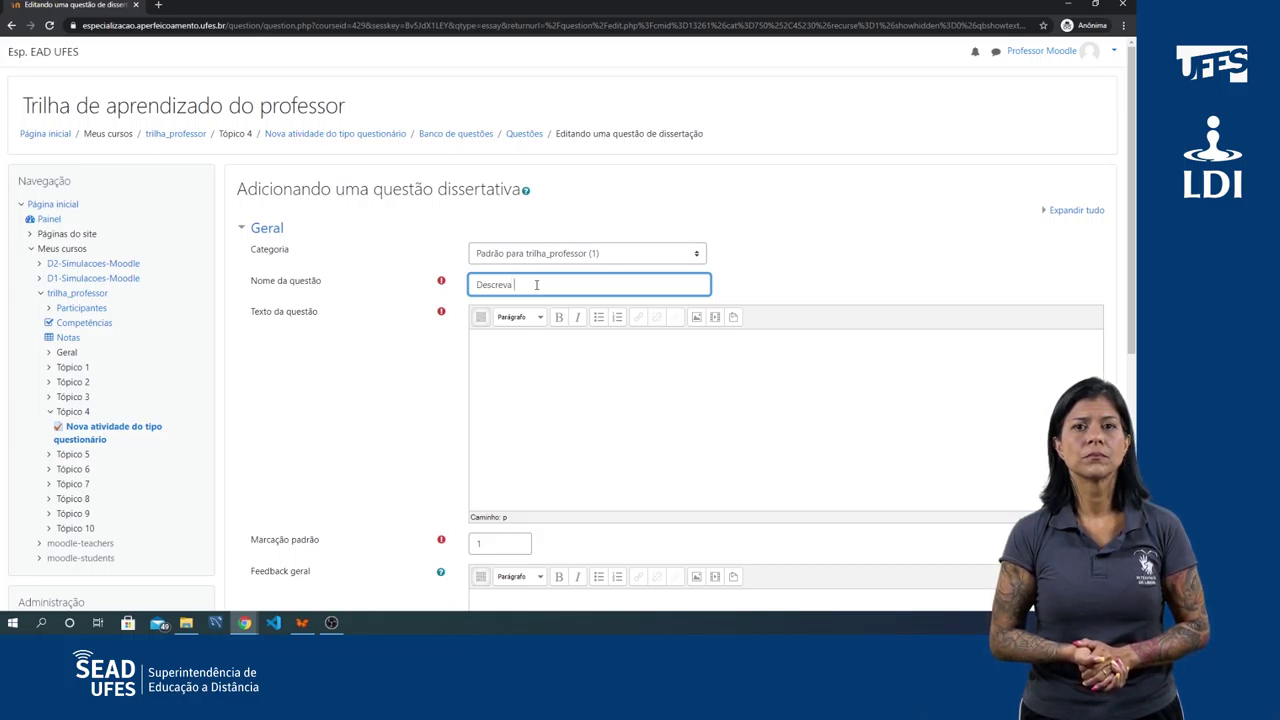
{"action": "type", "text": " sua vida."}
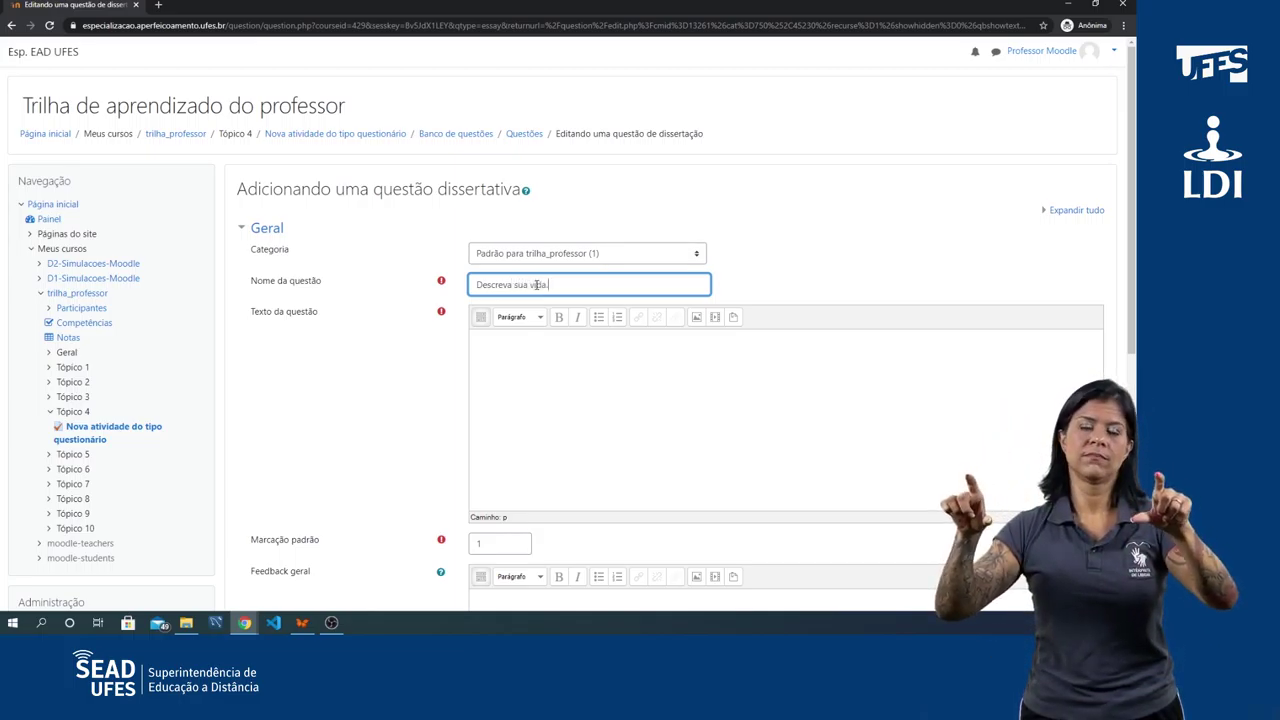
Enter "Faça uma descrição dos evento importantes de sua vida" as the question text, without a final period.
{"action": "left_click", "coordinate": [529, 365]}
{"action": "type", "text": "Fac"}
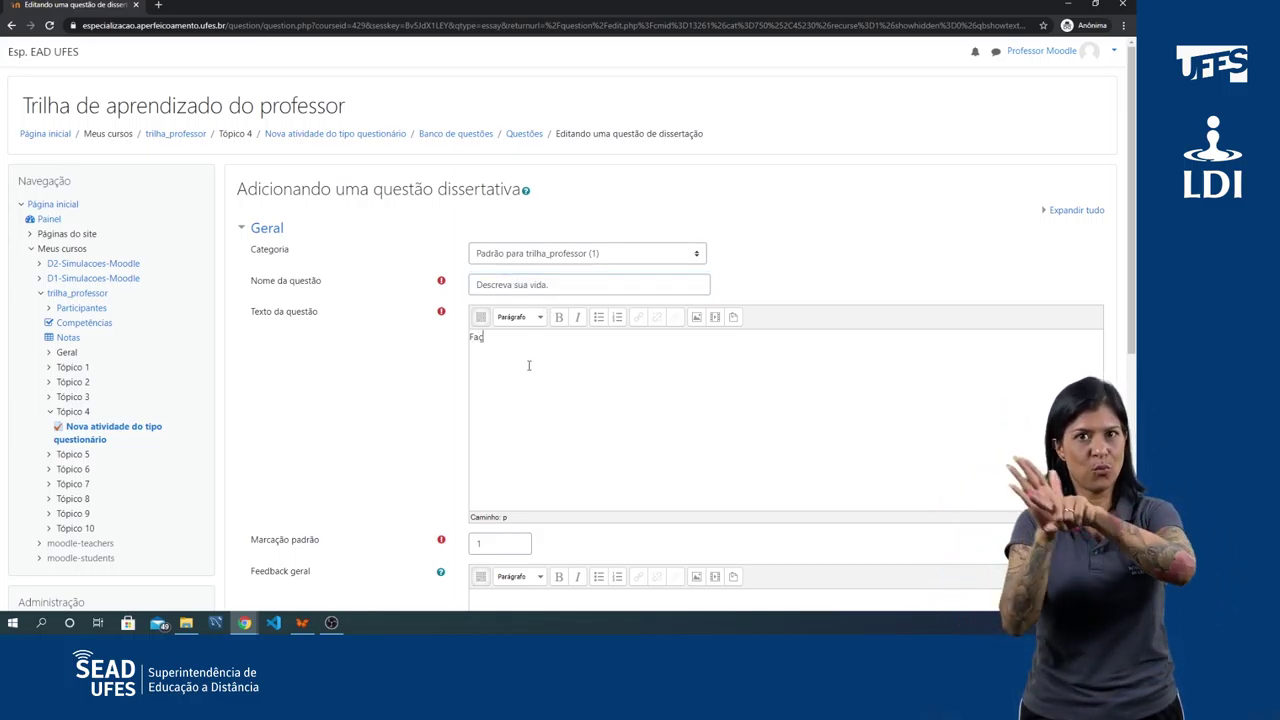
{"action": "type", "text": "a uma descriç"}
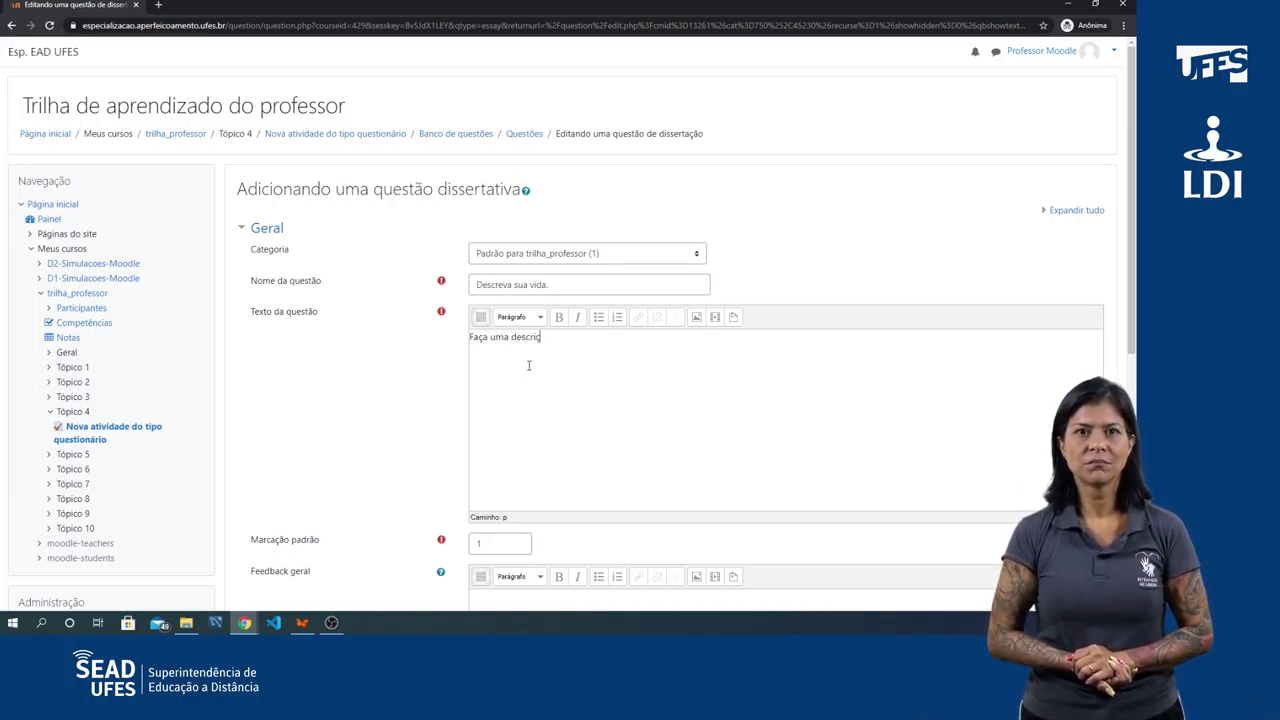
{"action": "type", "text": "ão dos evento "}
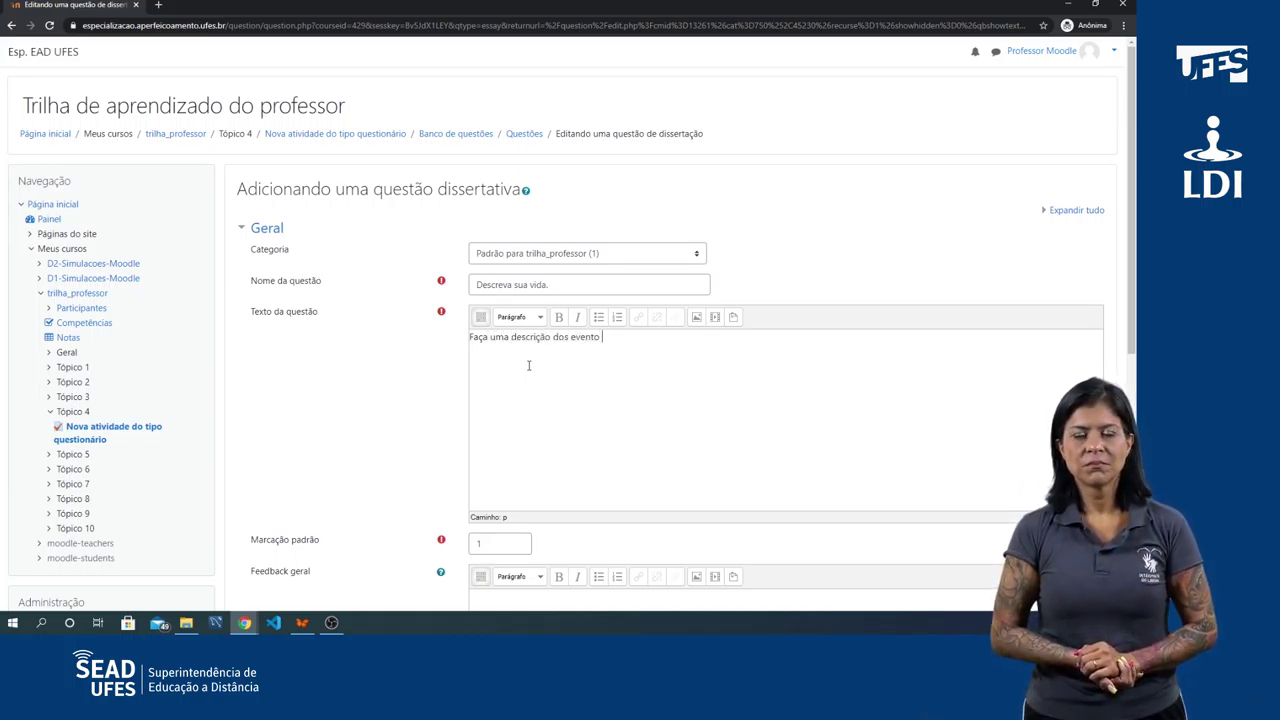
{"action": "type", "text": "importantes "}
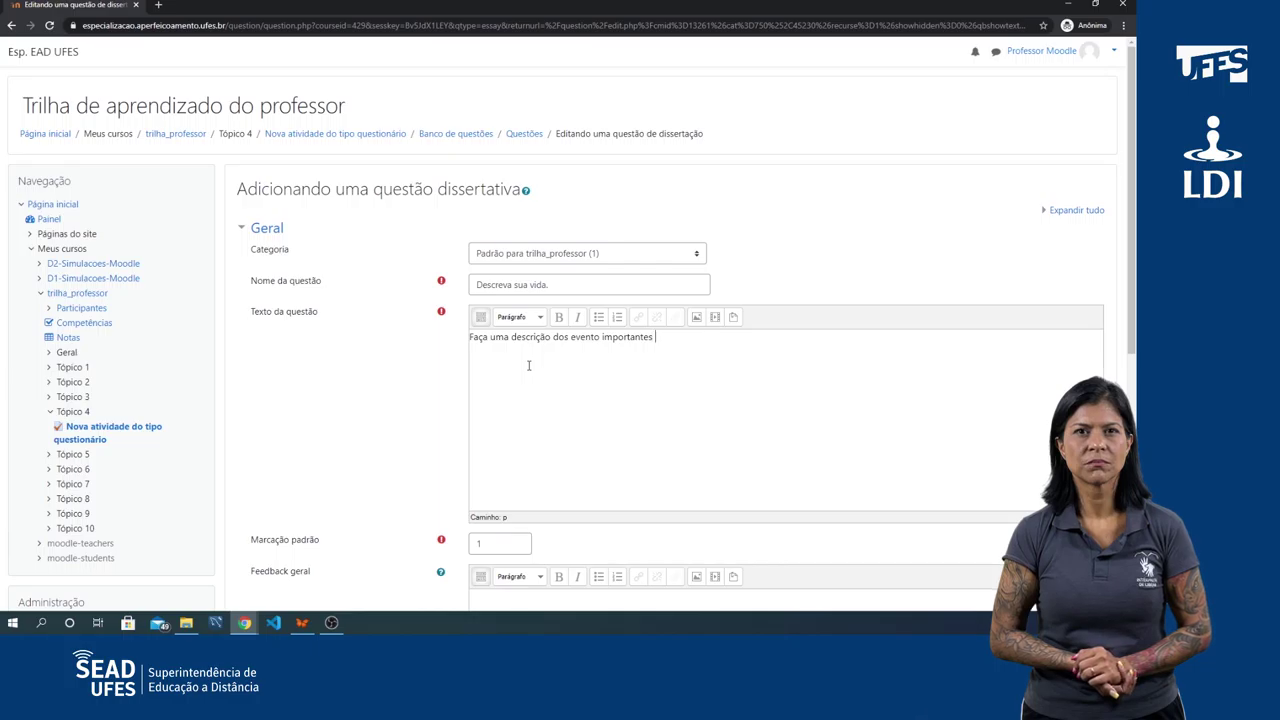
{"action": "type", "text": "de sua vida."}
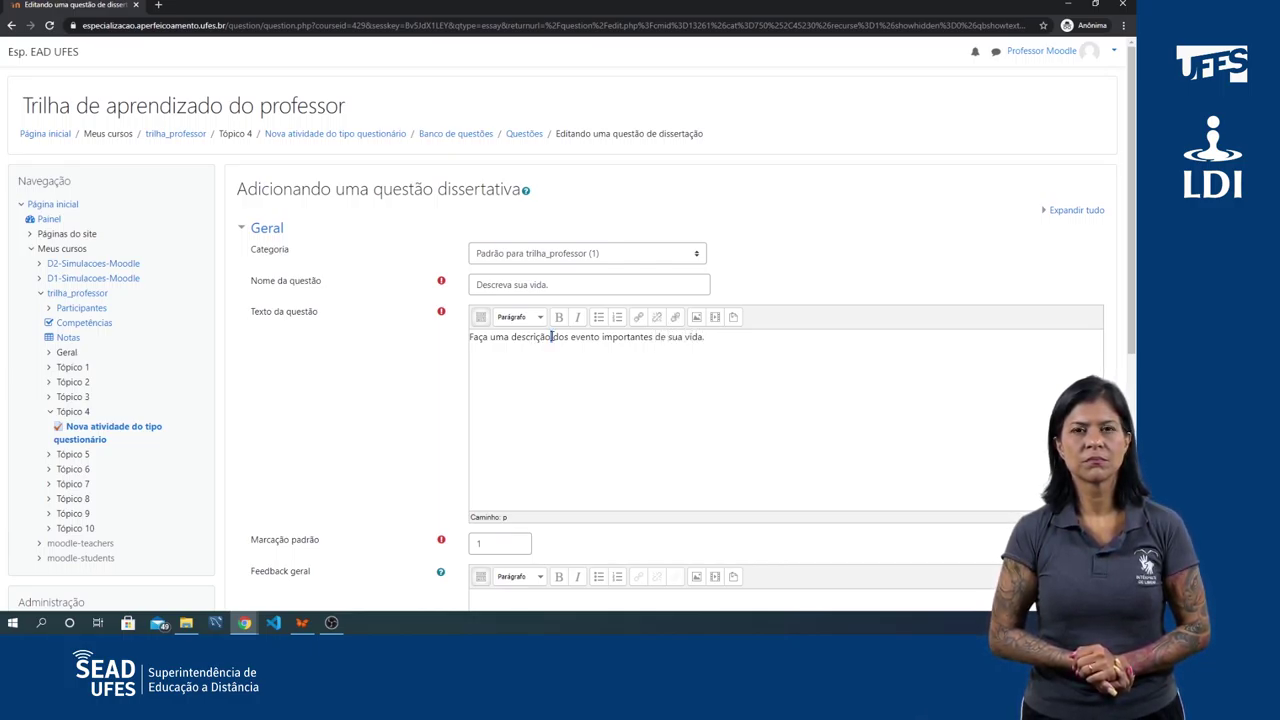
{"action": "triple_click", "coordinate": [551, 337]}
{"action": "left_click", "coordinate": [717, 405]}
{"action": "key", "text": "BackSpace"}
{"action": "scroll", "coordinate": [625, 345], "scroll_direction": "down", "scroll_amount": 2}
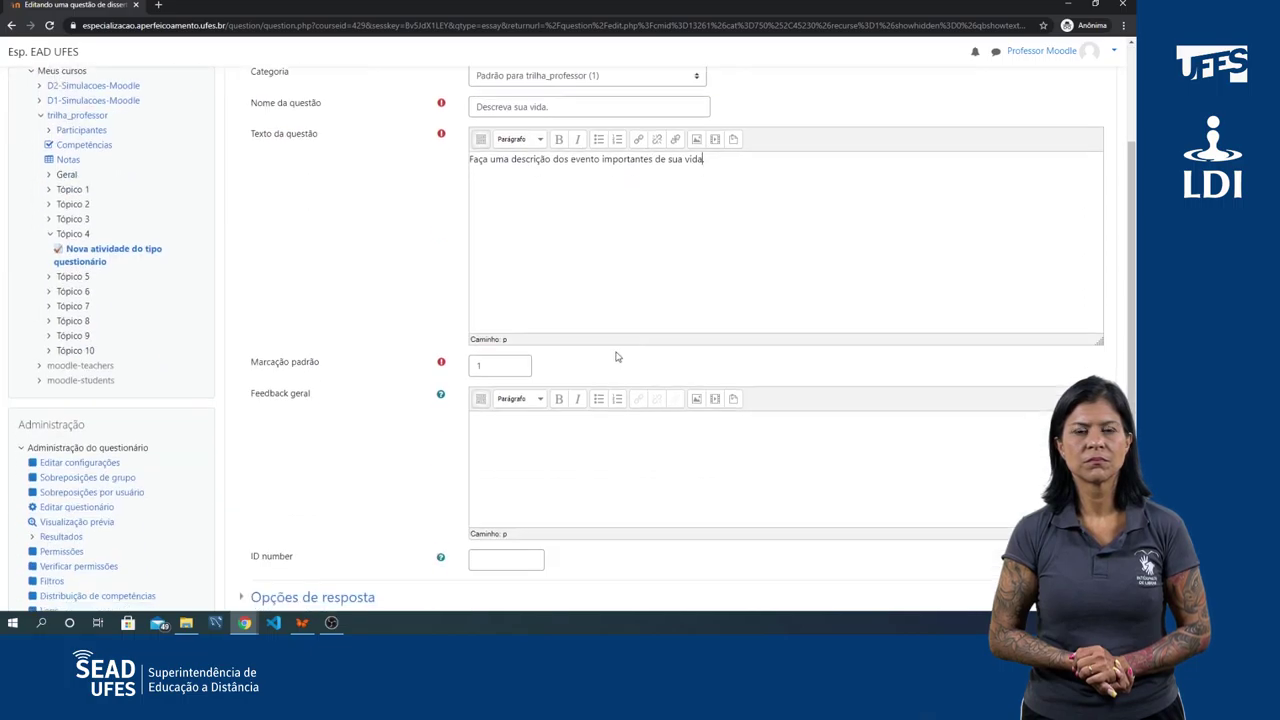
{"action": "scroll", "coordinate": [337, 271], "scroll_direction": "up", "scroll_amount": 2}
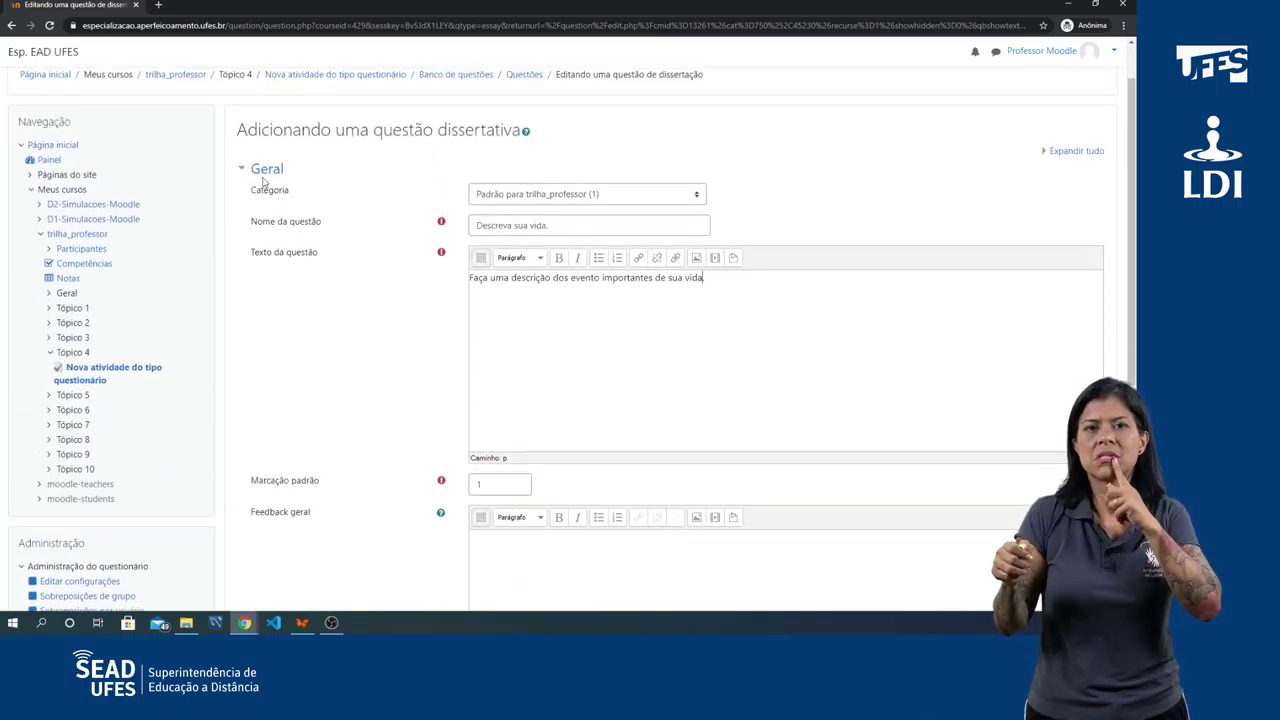
Collapse the Geral section, check the response options and save the essay question to the question bank.
{"action": "left_click", "coordinate": [241, 172]}
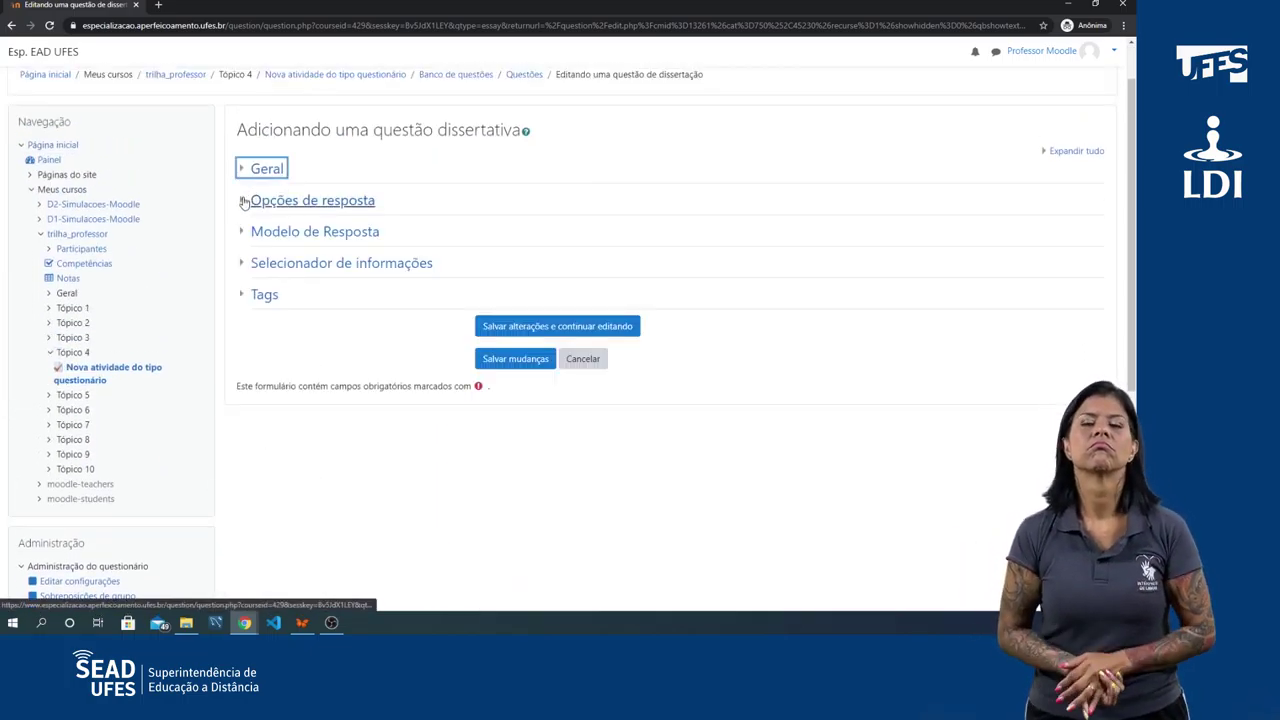
{"action": "left_click", "coordinate": [244, 199]}
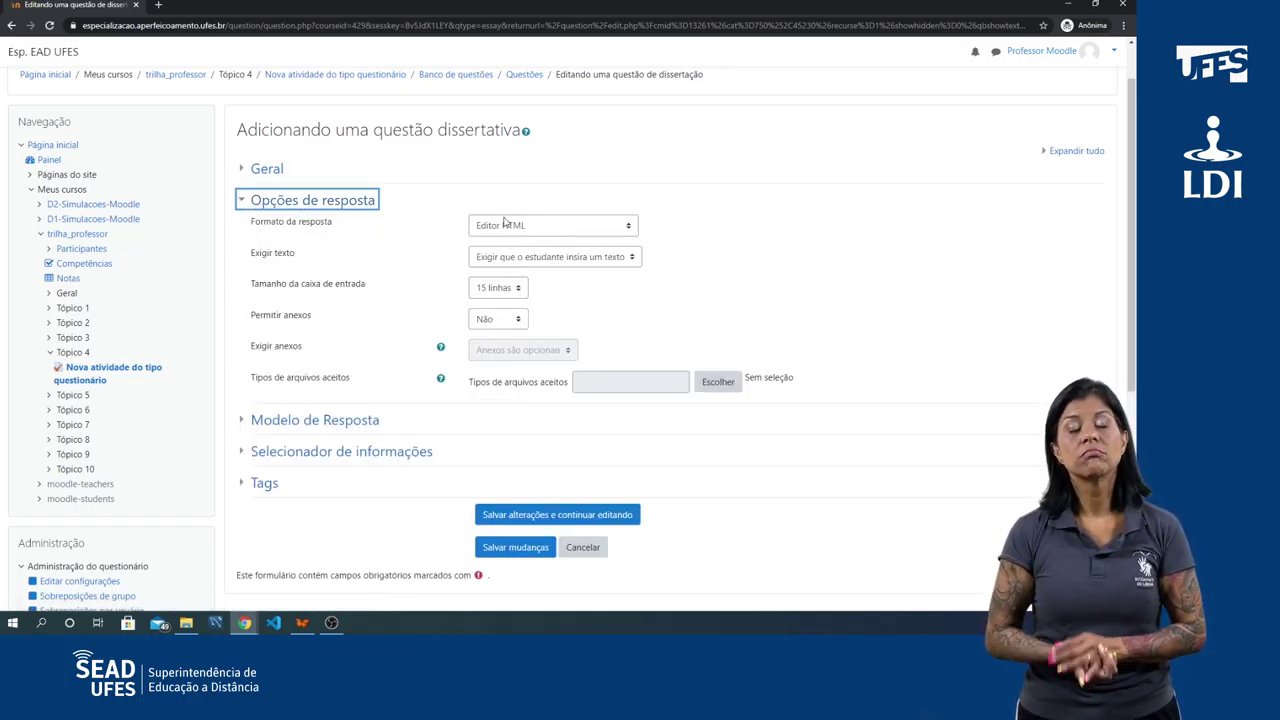
{"action": "left_click", "coordinate": [242, 202]}
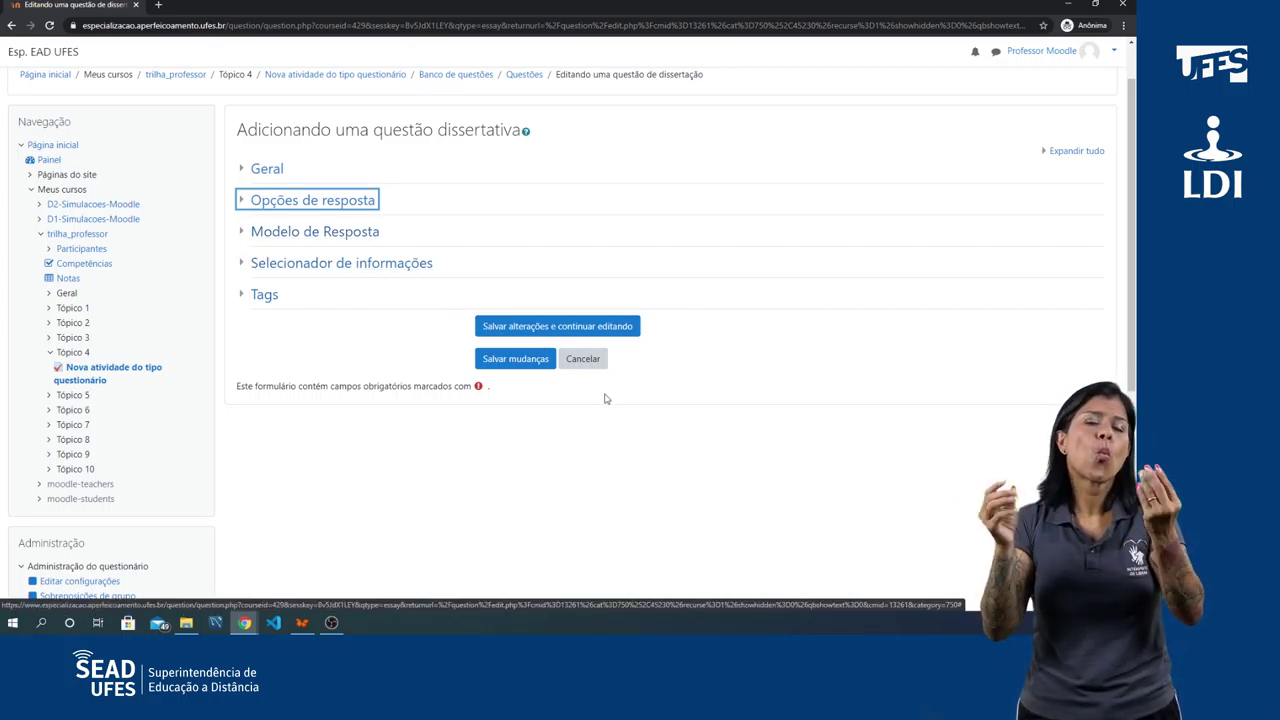
{"action": "left_click", "coordinate": [515, 359]}
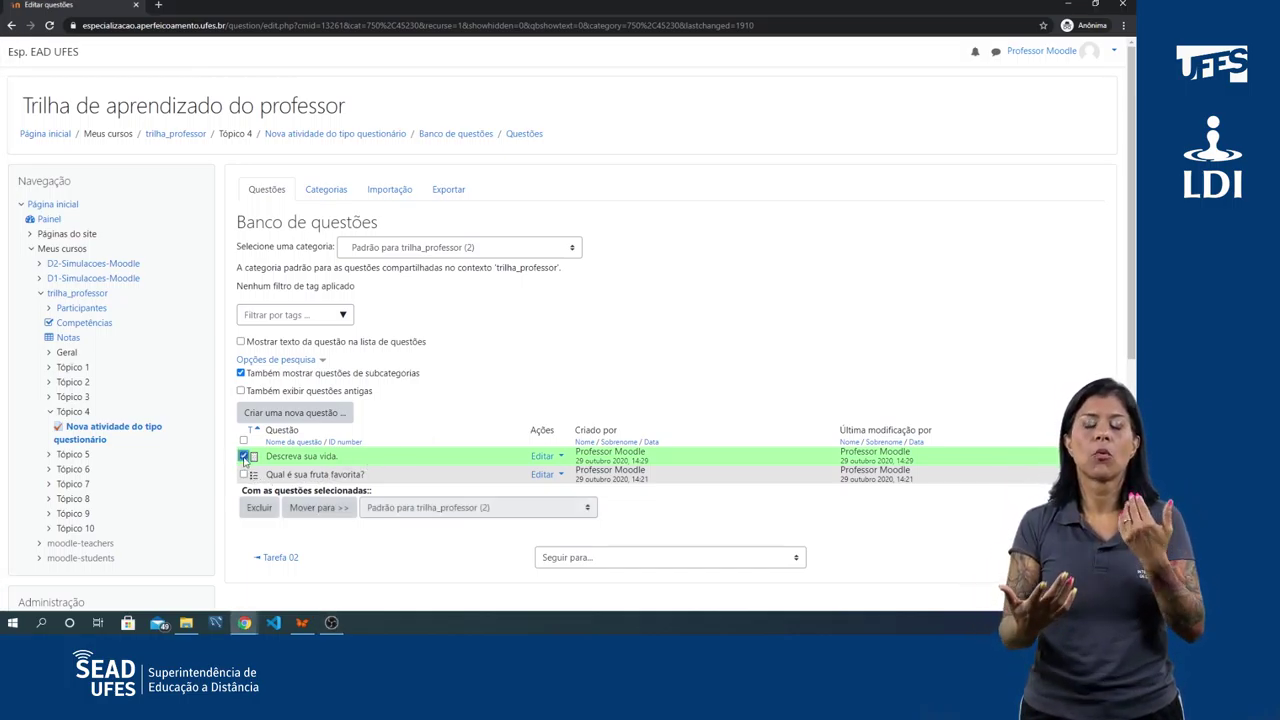
{"action": "left_click", "coordinate": [244, 457]}
{"action": "left_click", "coordinate": [244, 475]}
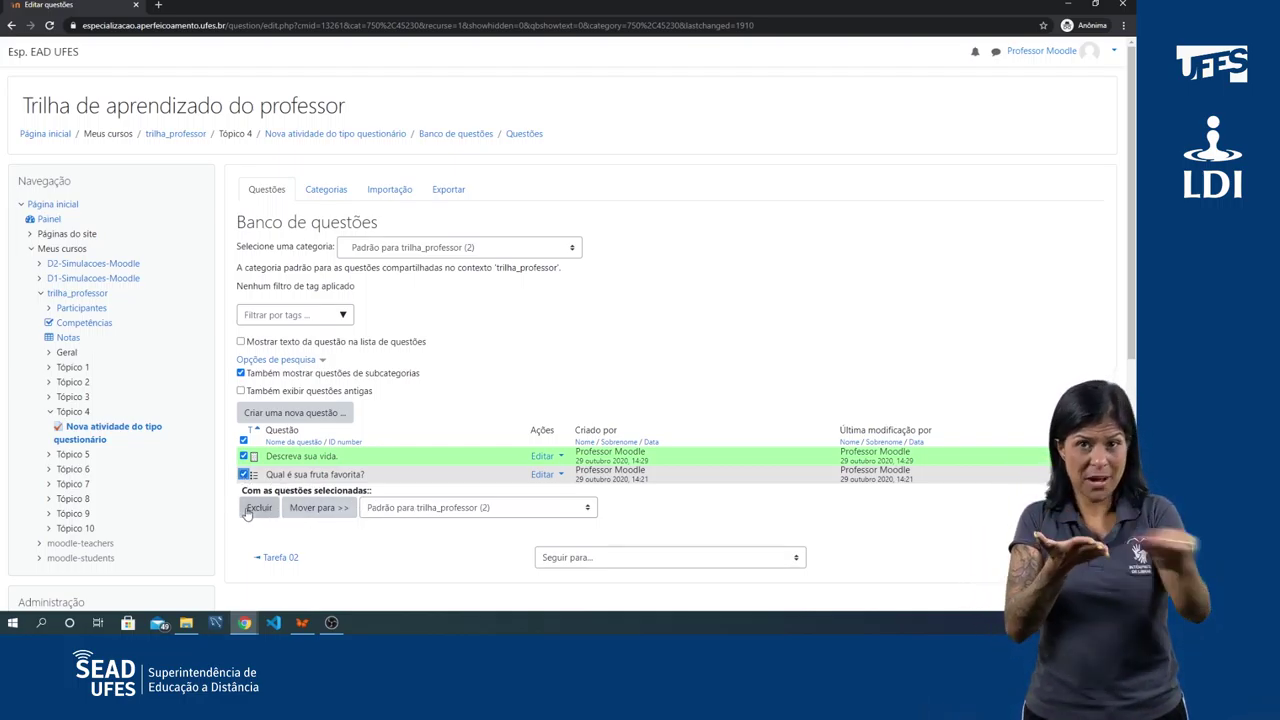
{"action": "left_click", "coordinate": [243, 475]}
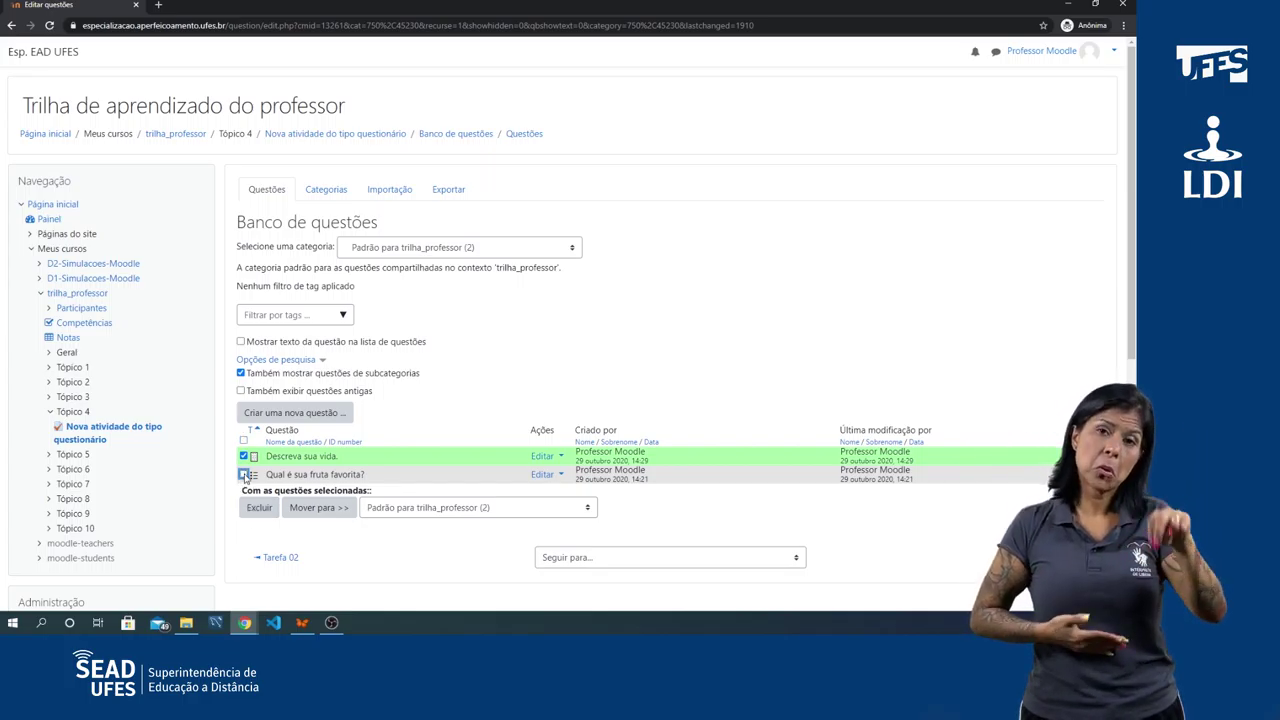
{"action": "left_click", "coordinate": [243, 456]}
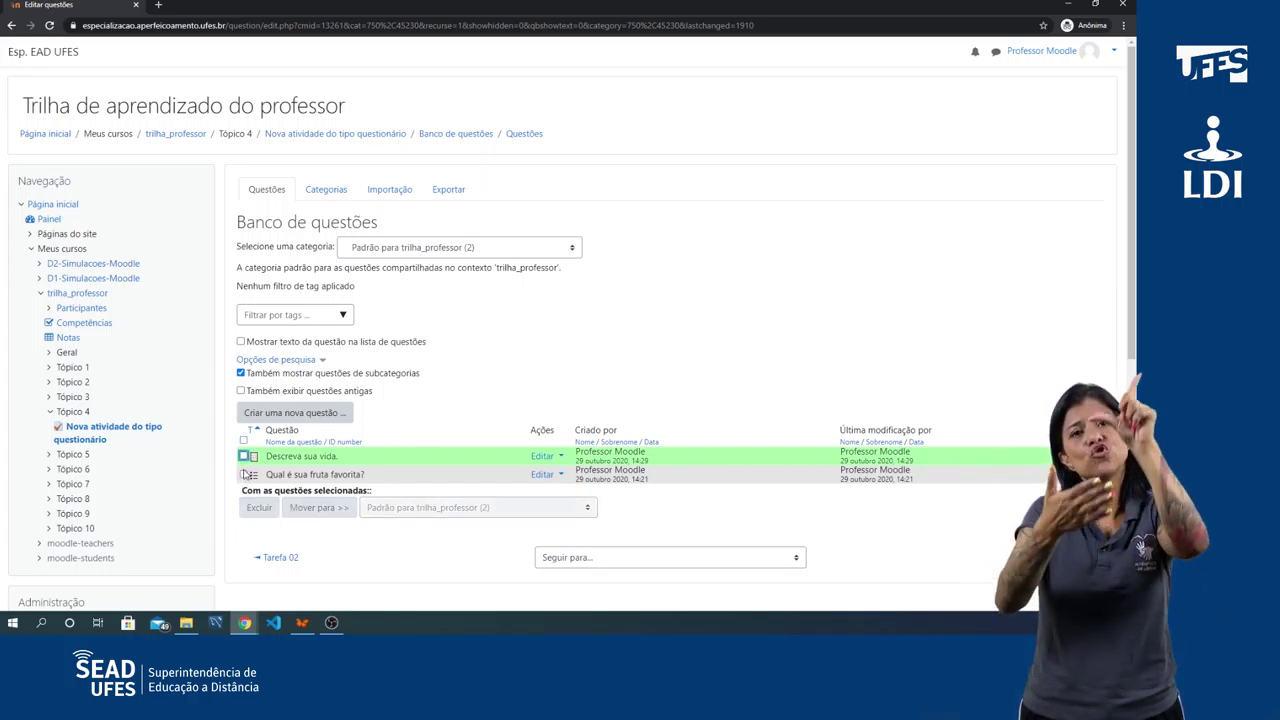
Select both questions and choose "Padrão para Nova atividade do tipo questionário" as the category to move them to.
{"action": "left_click", "coordinate": [243, 475]}
{"action": "left_click", "coordinate": [243, 456]}
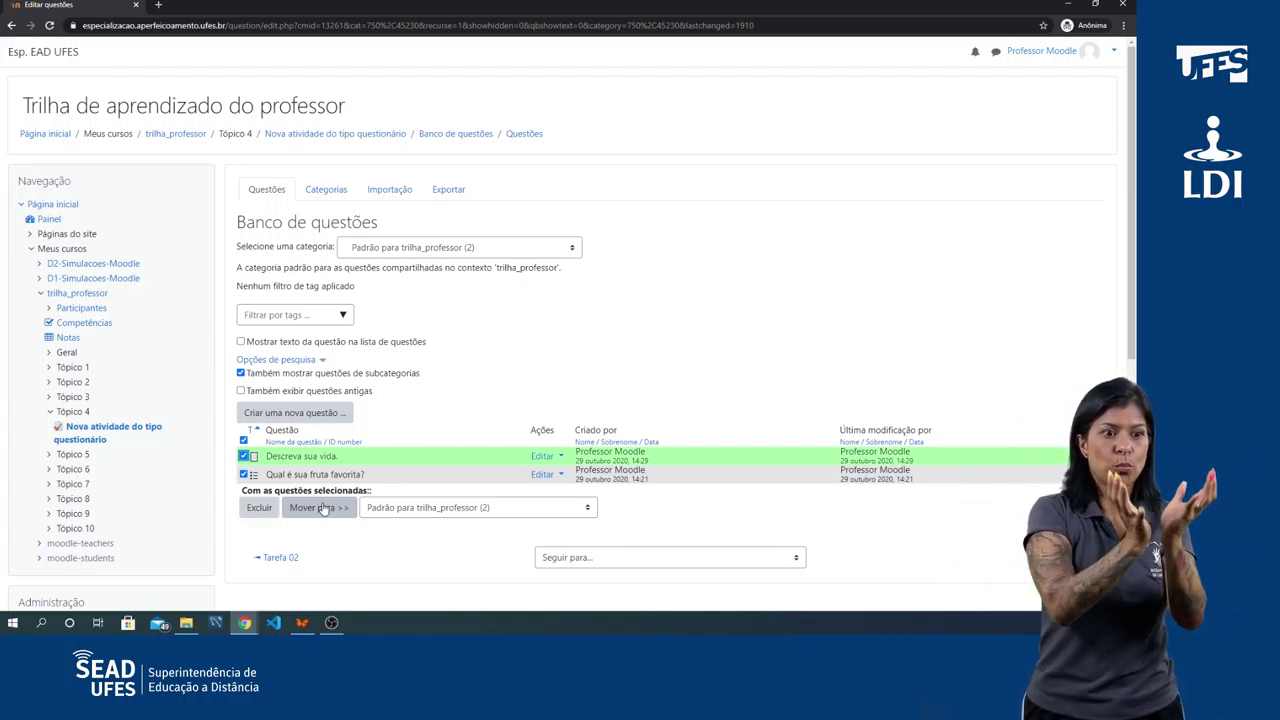
{"action": "left_click", "coordinate": [463, 509]}
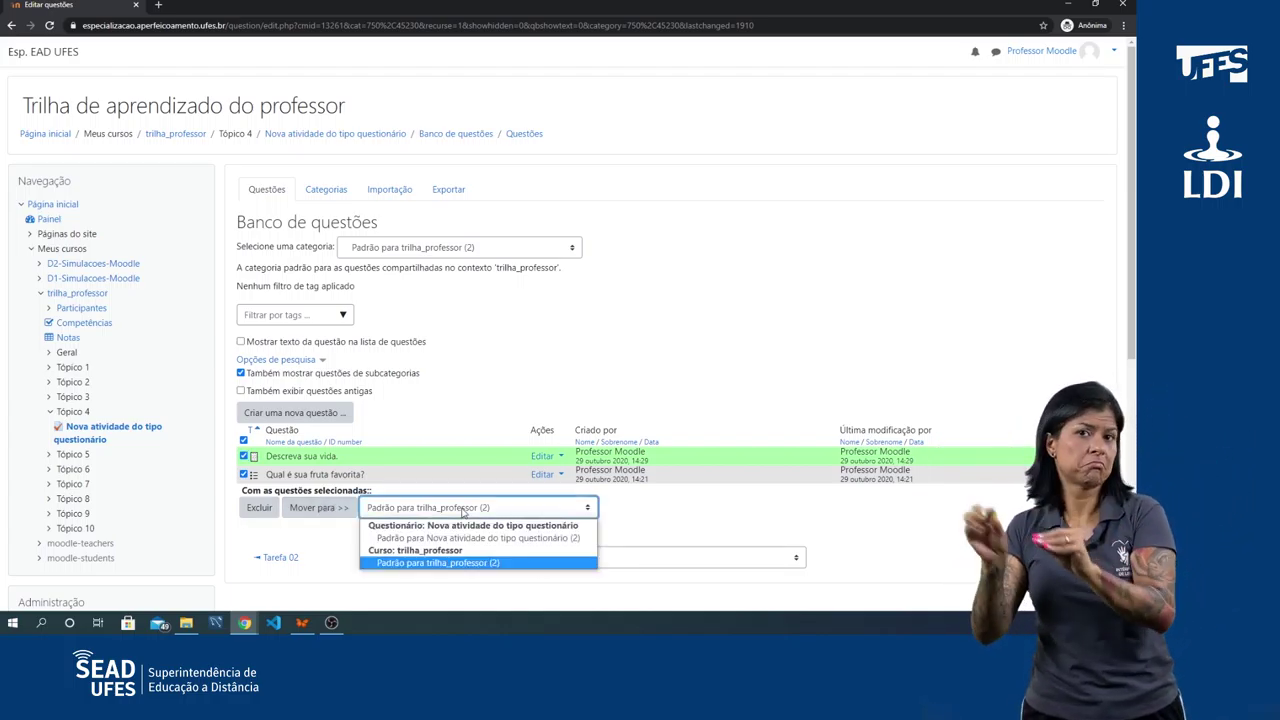
{"action": "left_click", "coordinate": [463, 540]}
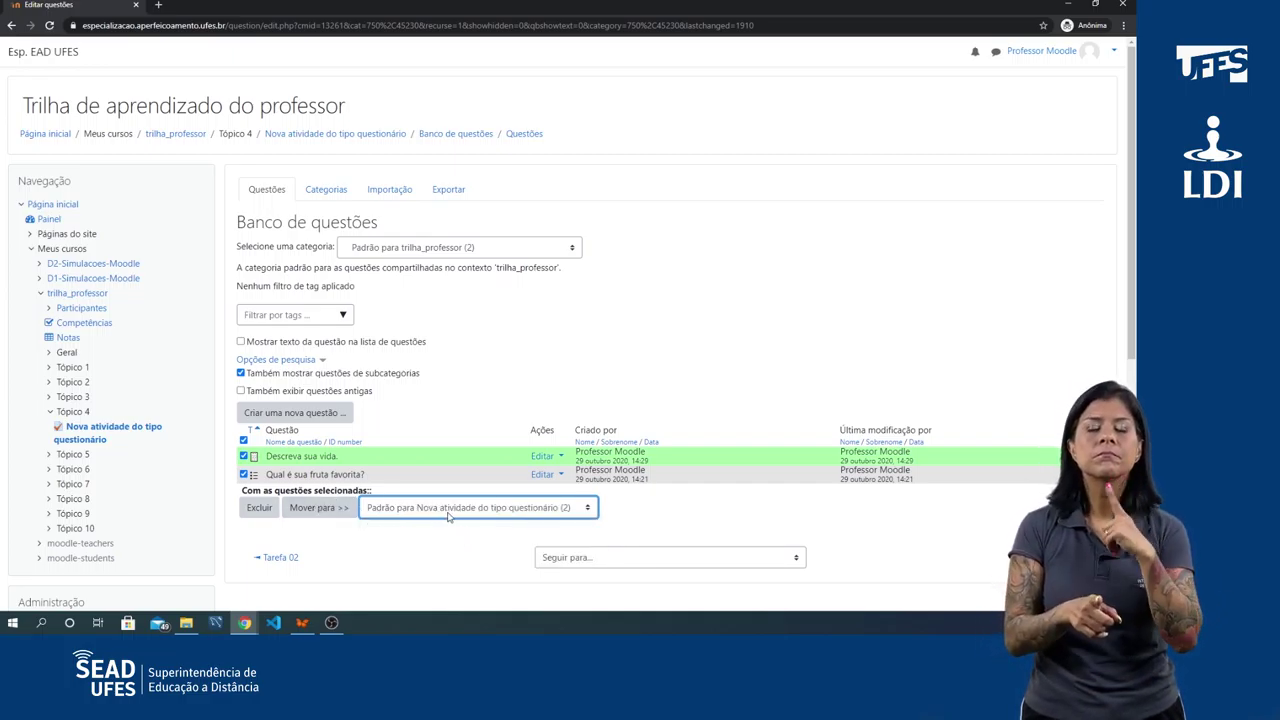
{"action": "left_click", "coordinate": [318, 508]}
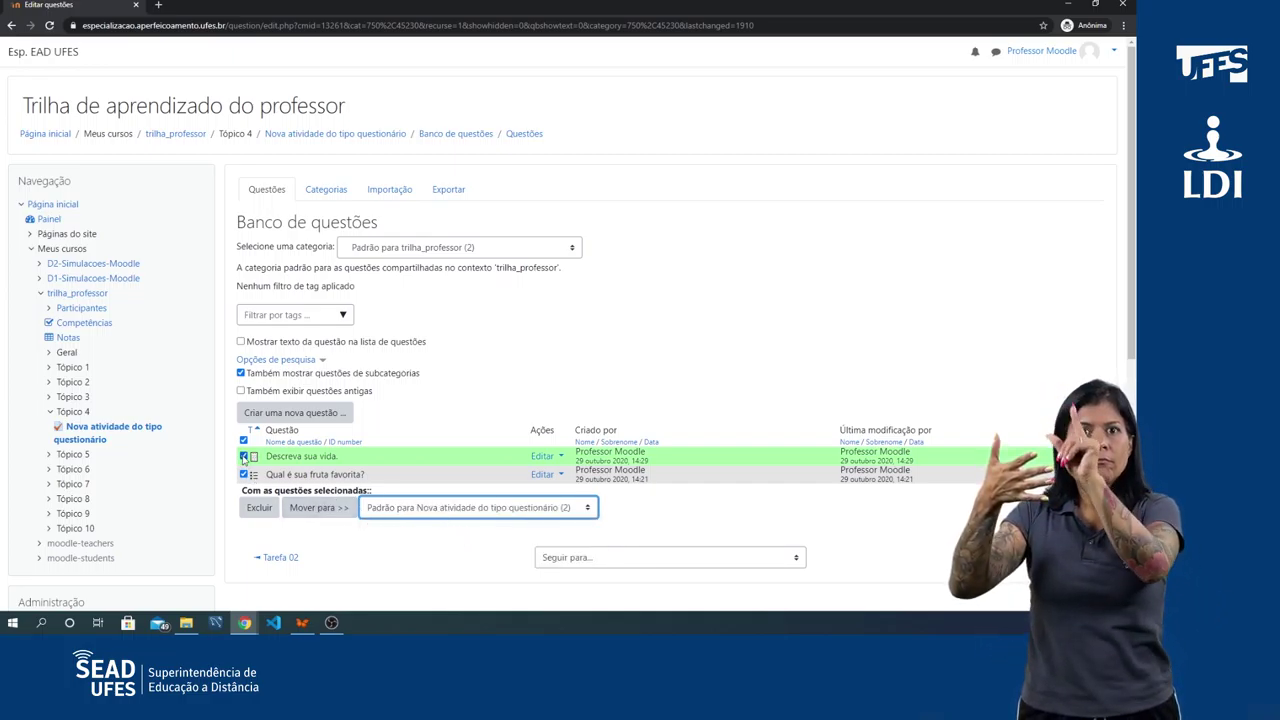
{"action": "left_click", "coordinate": [318, 508]}
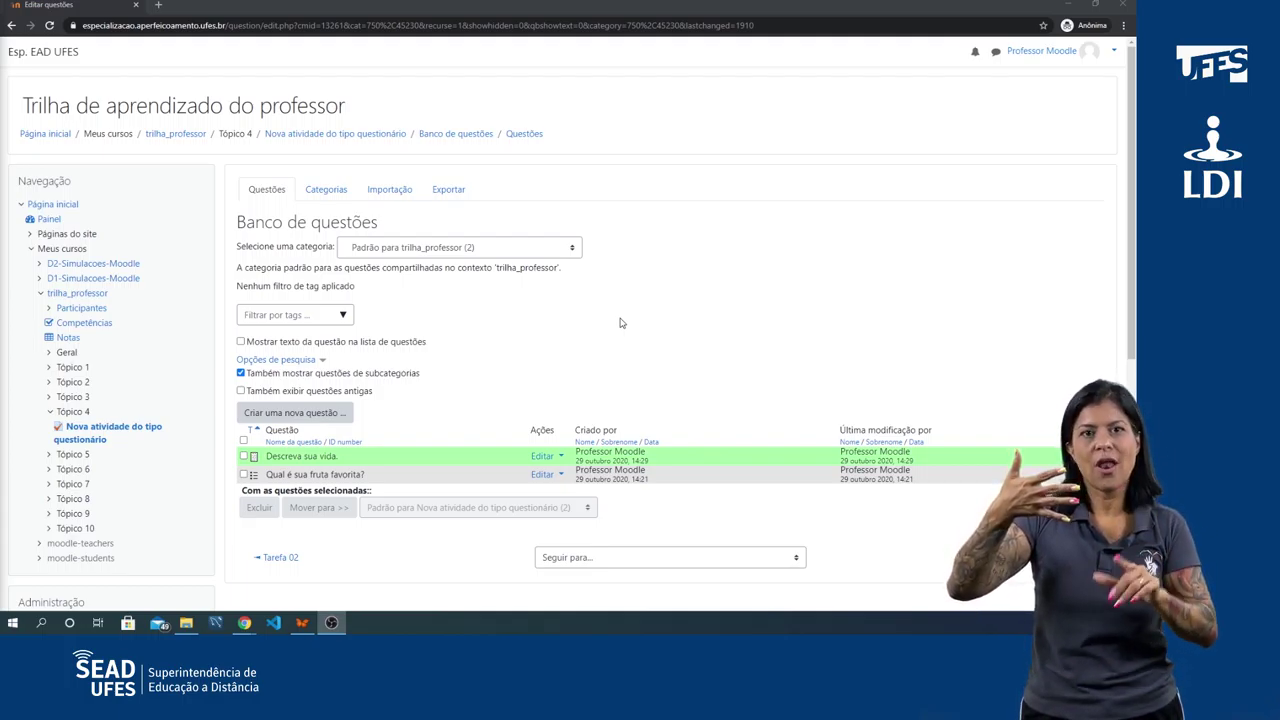
Open the question categories page and examine the existing categories and the form for adding one.
{"action": "left_click", "coordinate": [326, 190]}
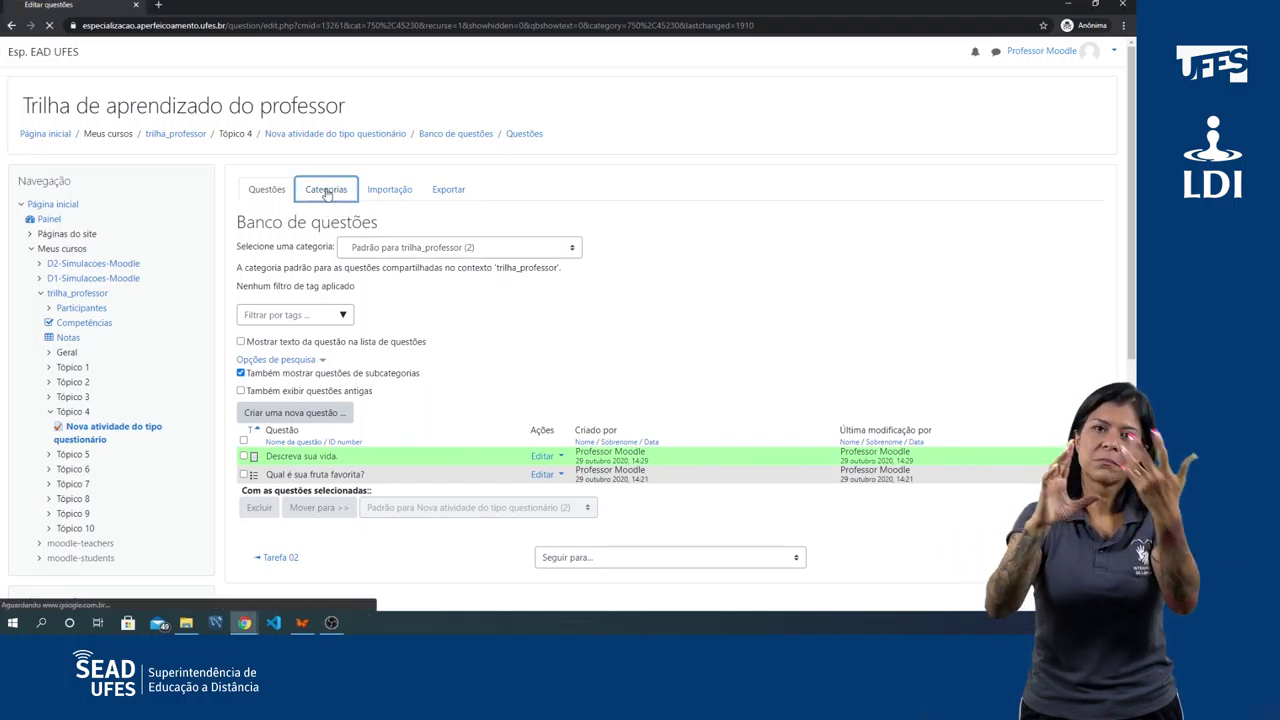
{"action": "scroll", "coordinate": [484, 228], "scroll_direction": "down", "scroll_amount": 1}
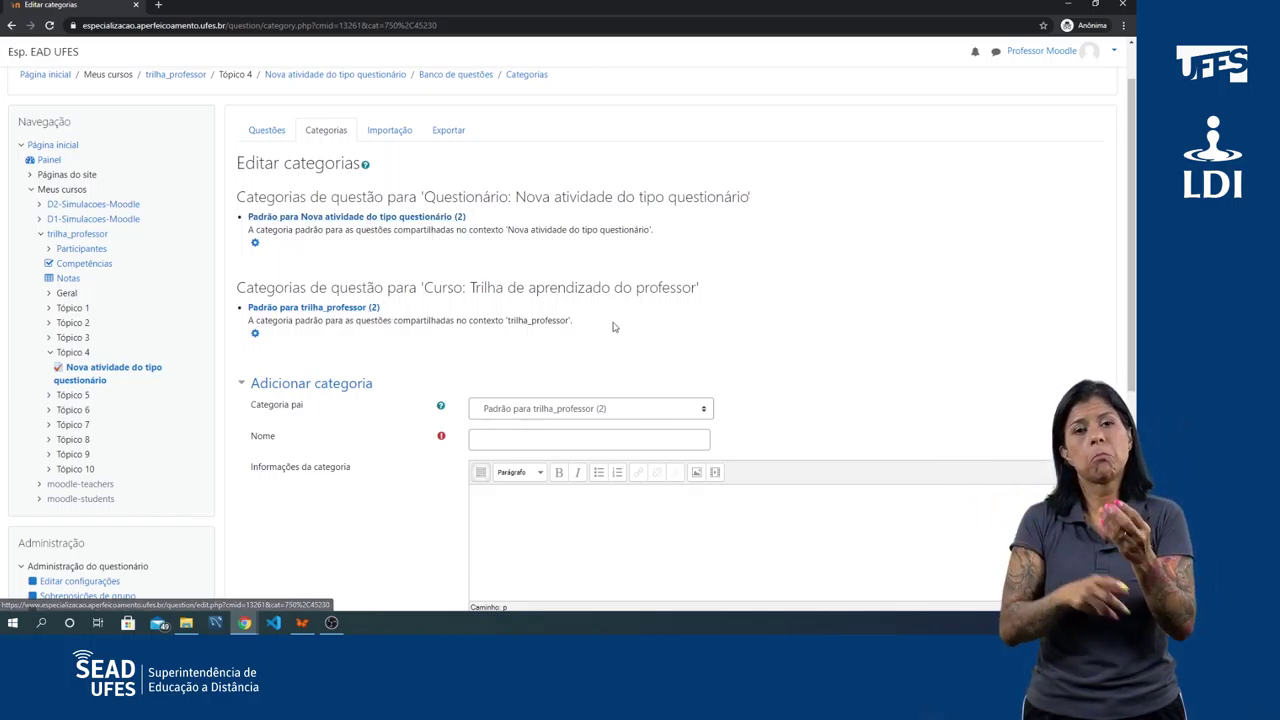
Open the question export page and examine the file formats and the list of categories available for export.
{"action": "scroll", "coordinate": [607, 330], "scroll_direction": "down", "scroll_amount": 2}
{"action": "scroll", "coordinate": [585, 343], "scroll_direction": "up", "scroll_amount": 1}
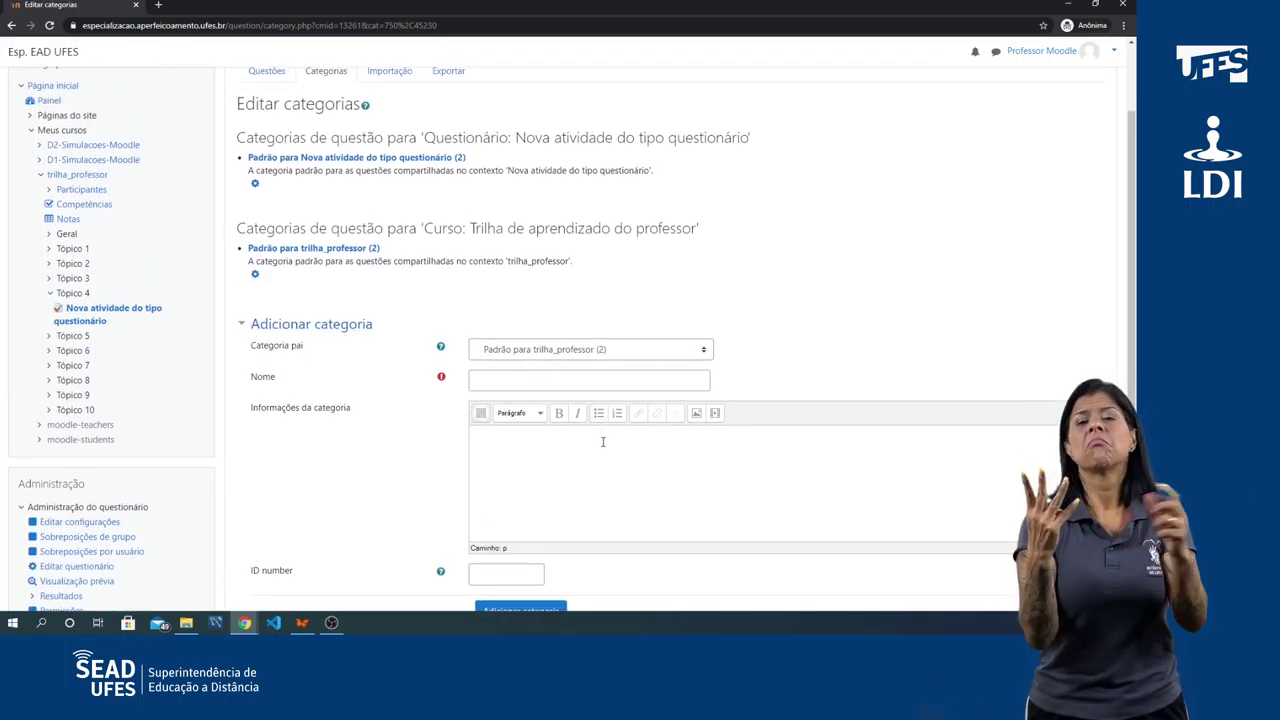
{"action": "scroll", "coordinate": [607, 454], "scroll_direction": "up", "scroll_amount": 2}
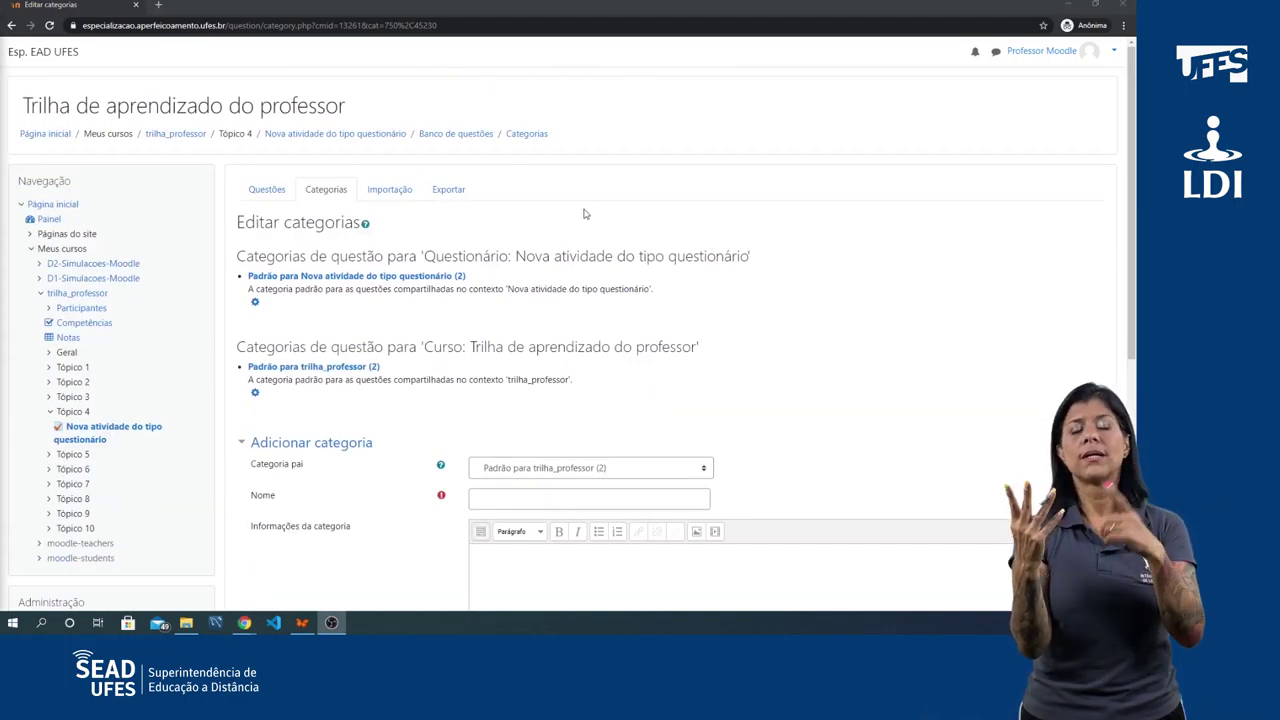
{"action": "left_click", "coordinate": [450, 193]}
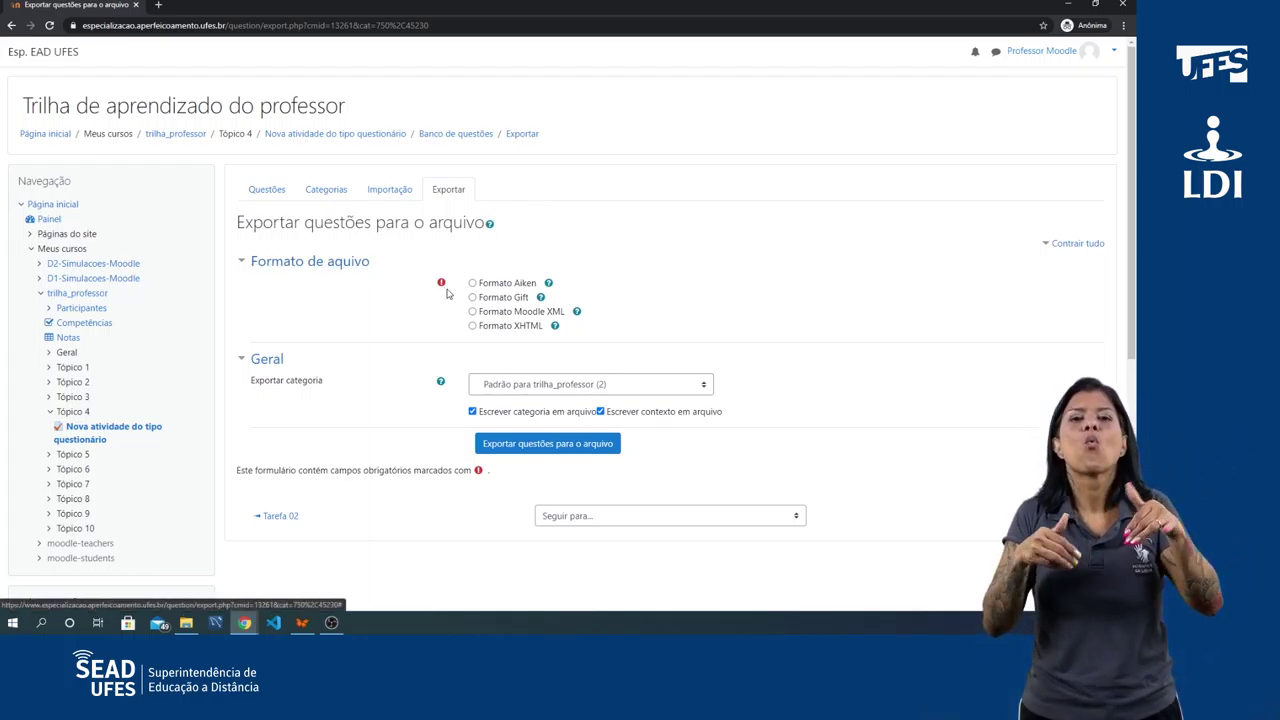
{"action": "left_click", "coordinate": [590, 388]}
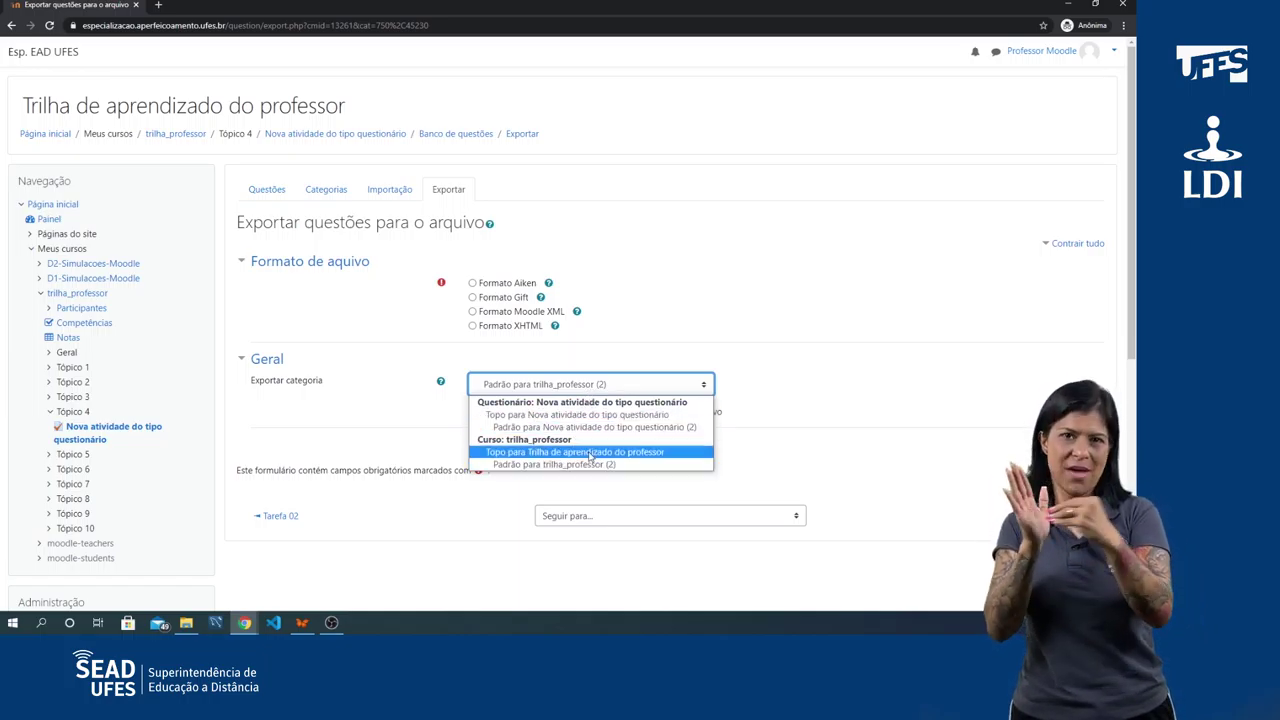
{"action": "left_click", "coordinate": [609, 386]}
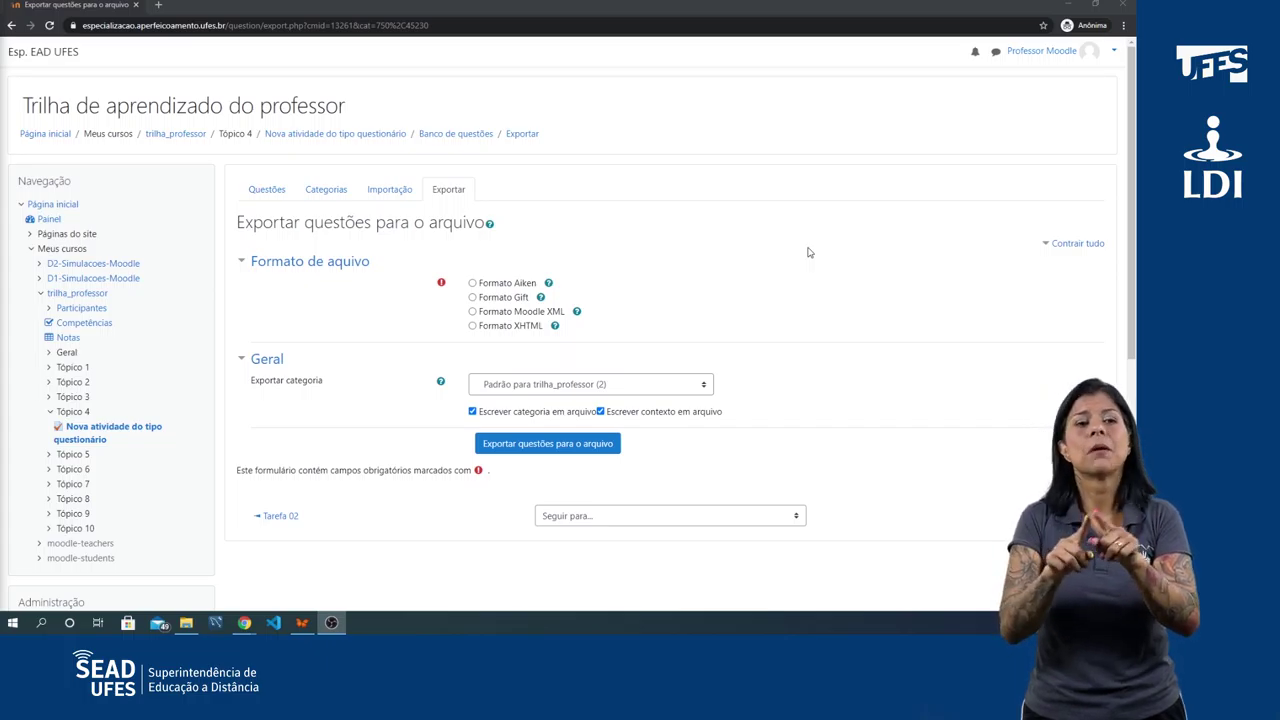
Open the question import page and examine the supported file formats and the file upload section.
{"action": "left_click", "coordinate": [396, 191]}
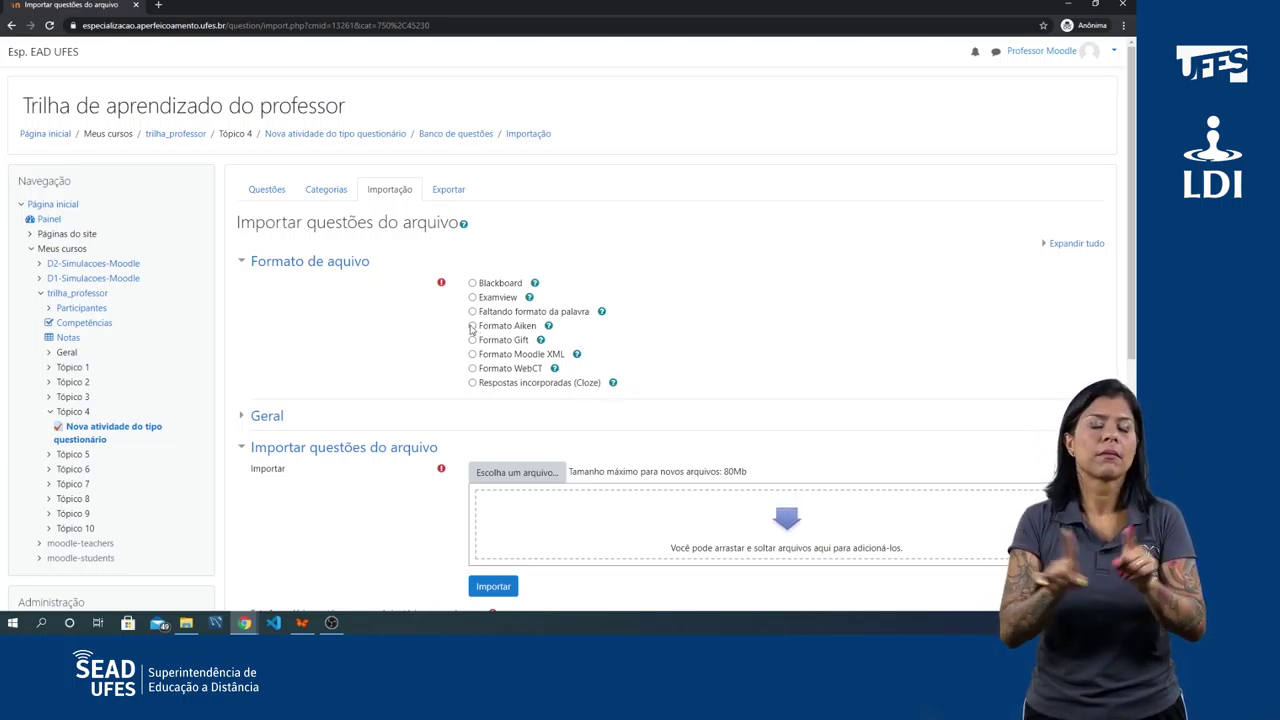
{"action": "scroll", "coordinate": [654, 283], "scroll_direction": "down", "scroll_amount": 2}
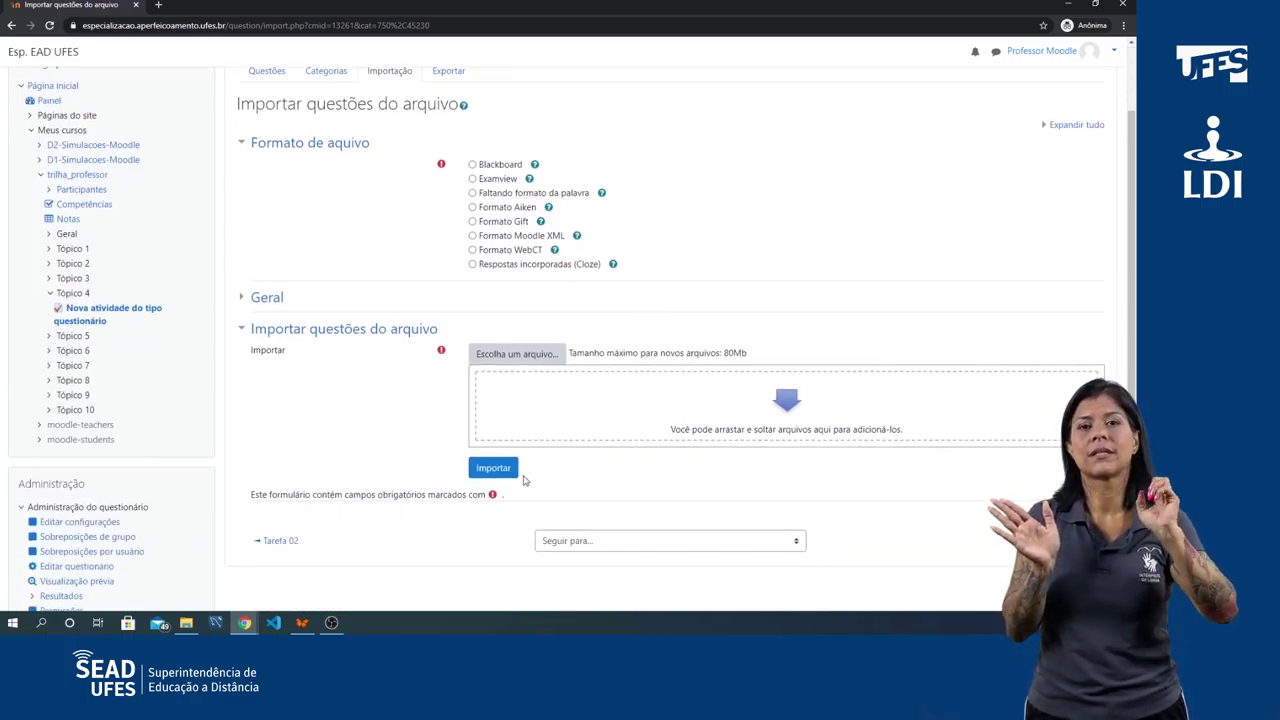
{"action": "left_click", "coordinate": [497, 476]}
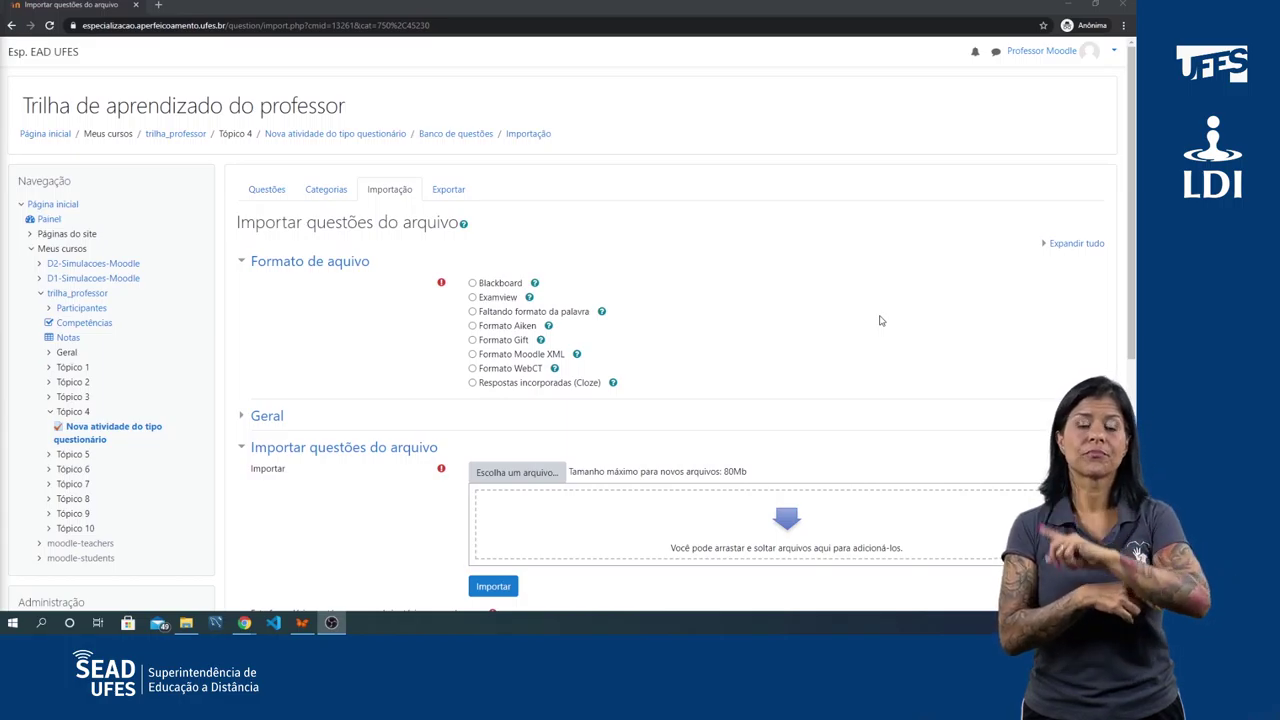